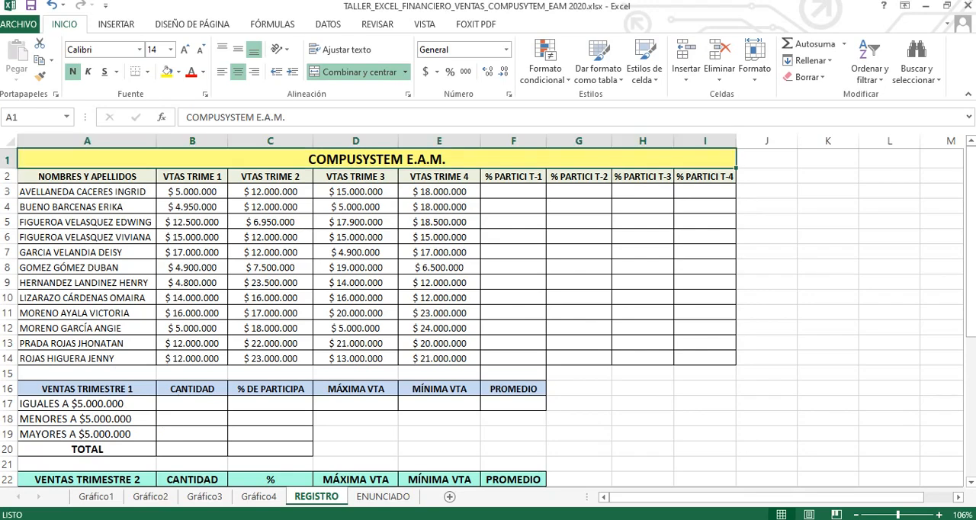
pyautogui.moveTo(973, 332); pyautogui.dragTo(973, 421)
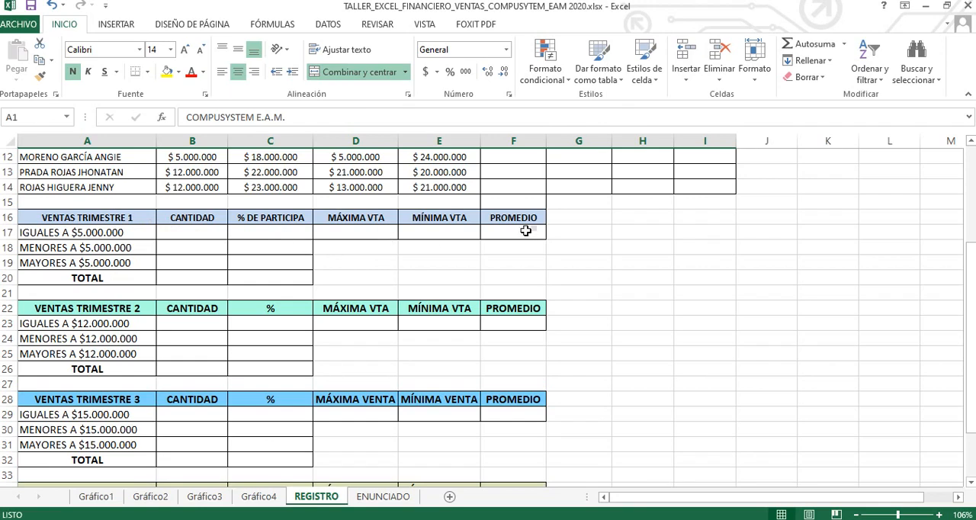
pyautogui.moveTo(970, 274); pyautogui.dragTo(970, 290)
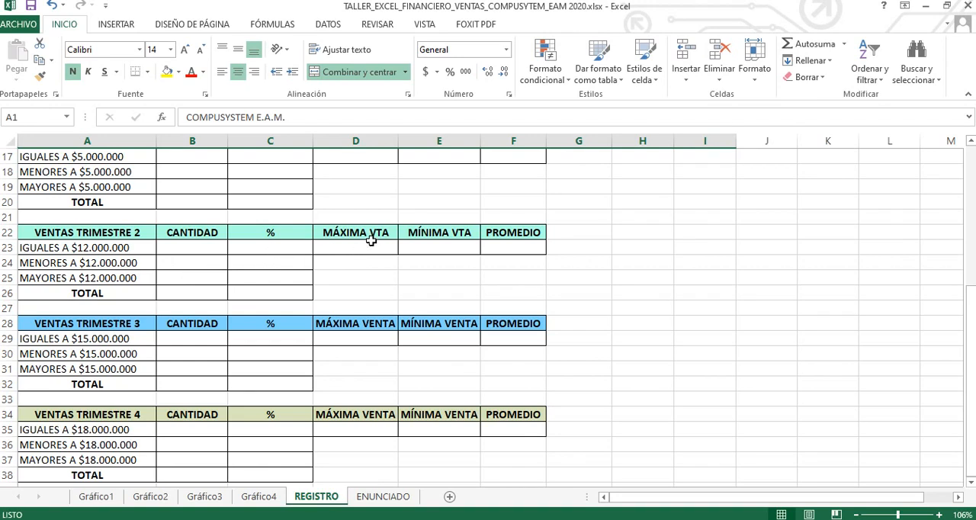
pyautogui.moveTo(974, 384); pyautogui.dragTo(974, 384)
pyautogui.moveTo(970, 410); pyautogui.dragTo(967, 263)
pyautogui.click(507, 191)
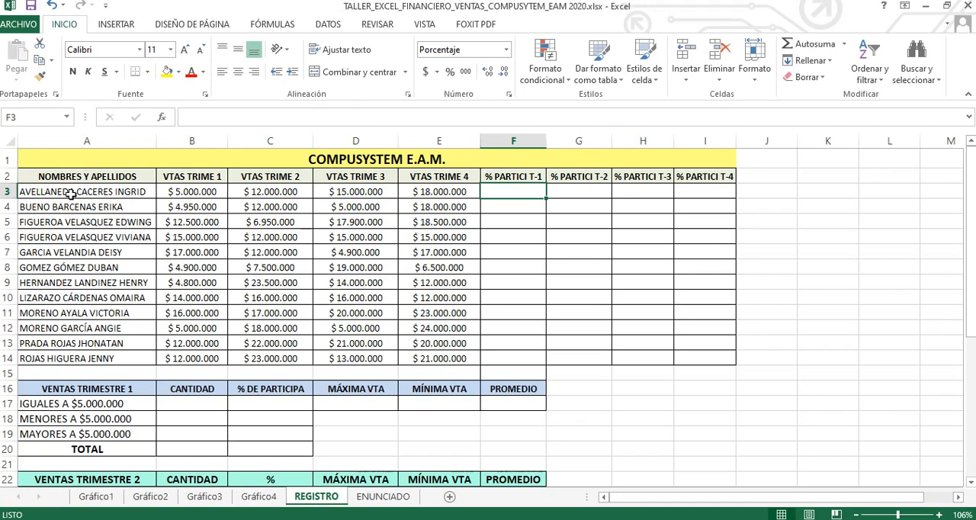
pyautogui.click(194, 193)
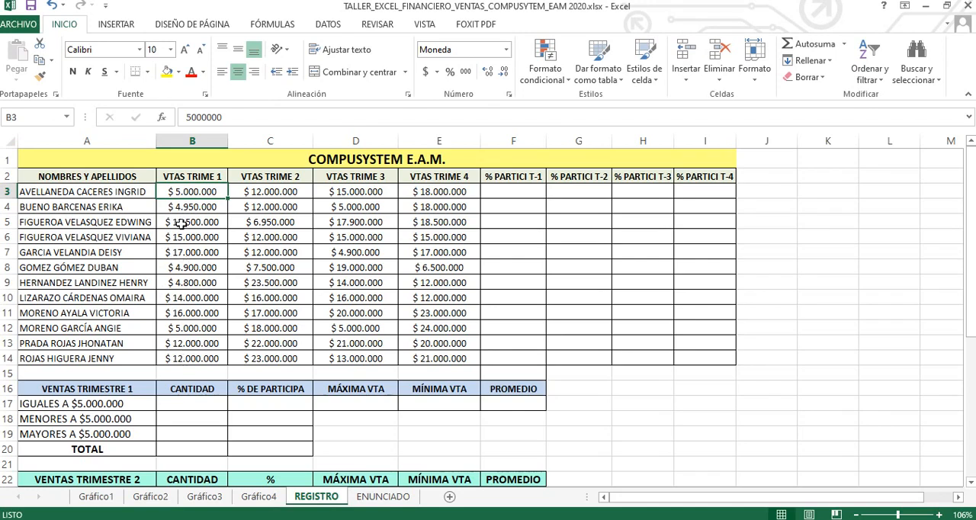
# Step: Total the first-quarter sales (B3:B14) in cell B15 with an automatic sum
pyautogui.click(189, 372)
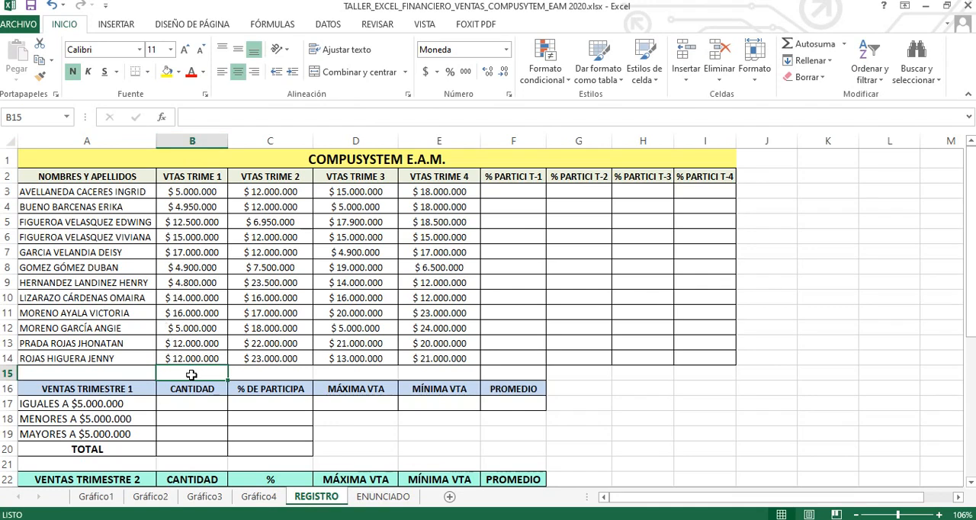
pyautogui.click(797, 43)
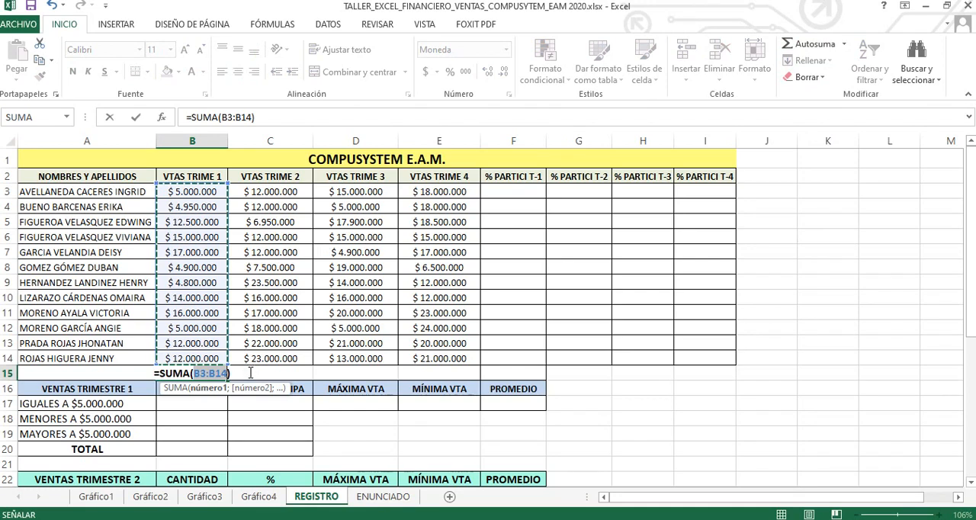
pyautogui.press('Return')
pyautogui.click(250, 373)
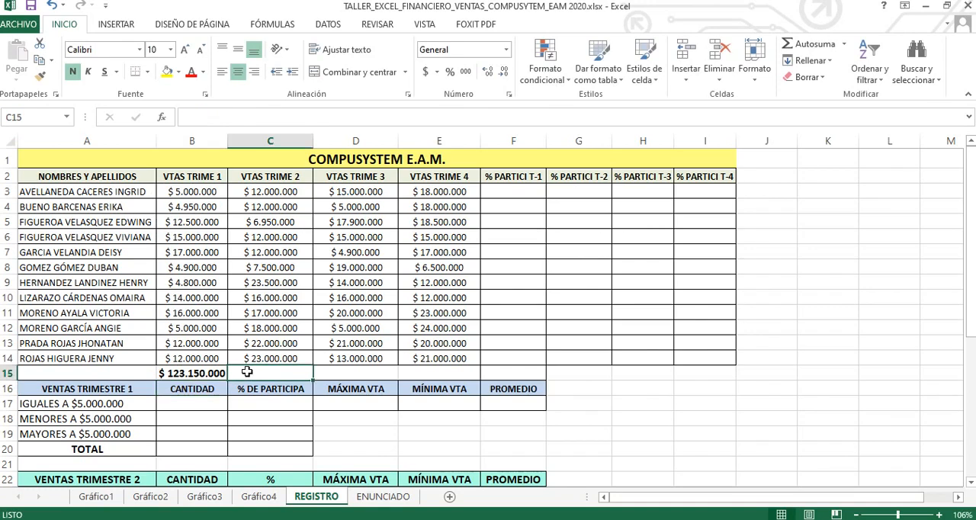
pyautogui.click(208, 373)
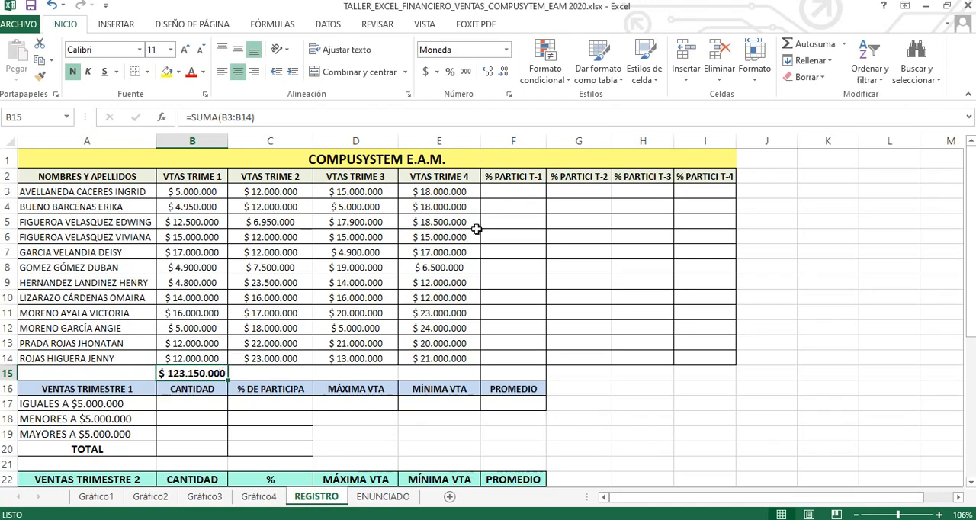
# Step: Enter the first-quarter participation formula =(B3/B15) in cell F3
pyautogui.click(518, 190)
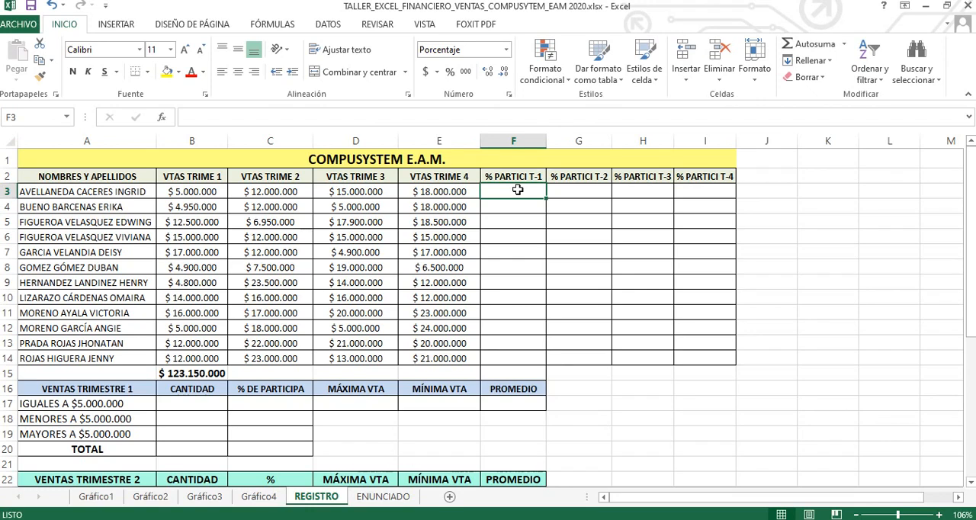
pyautogui.write('=(')
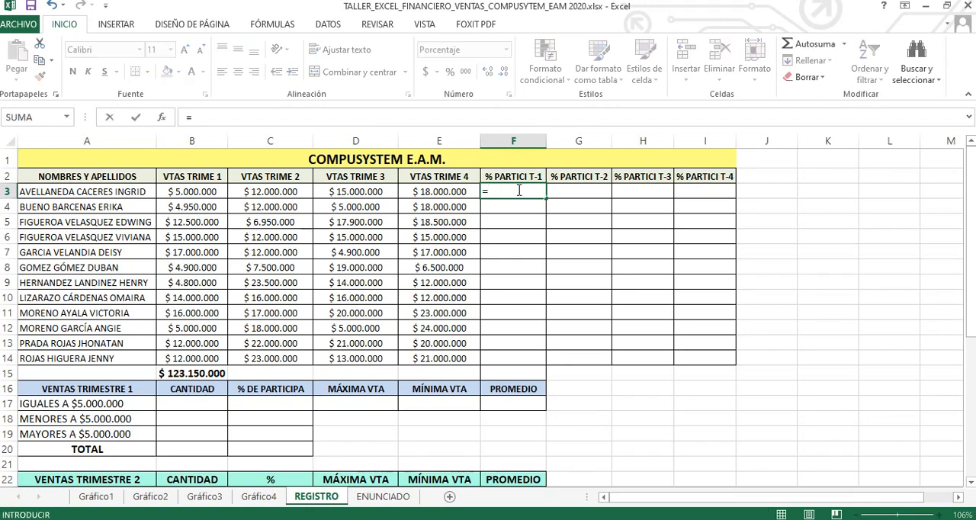
pyautogui.click(199, 192)
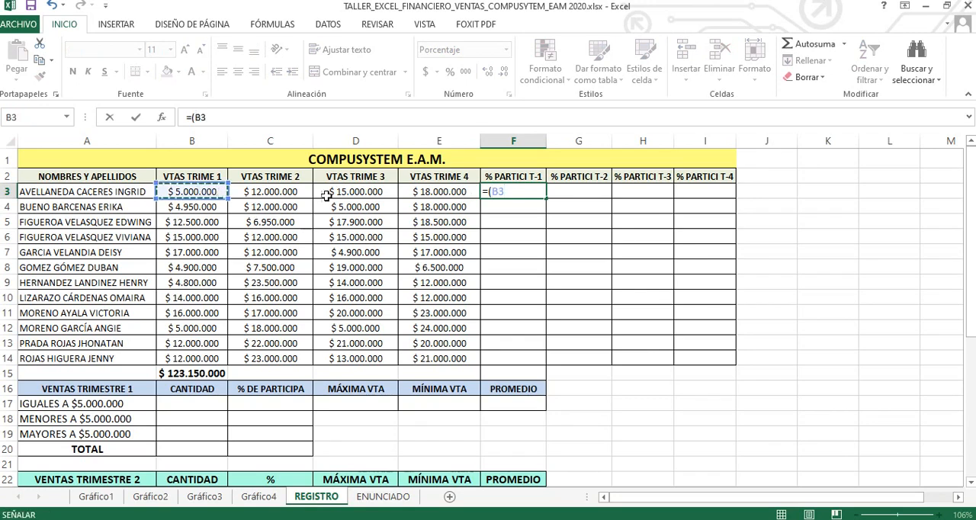
pyautogui.write('/')
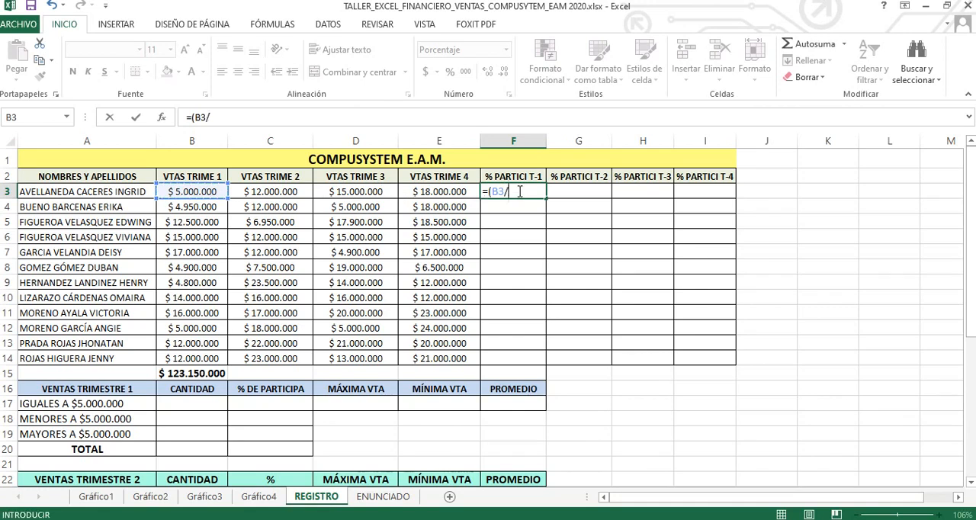
pyautogui.click(204, 373)
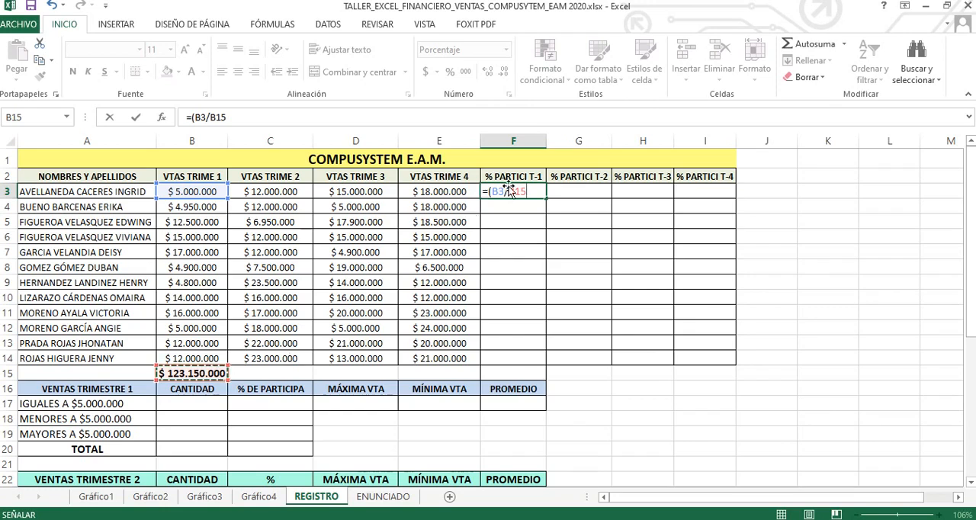
pyautogui.write(')')
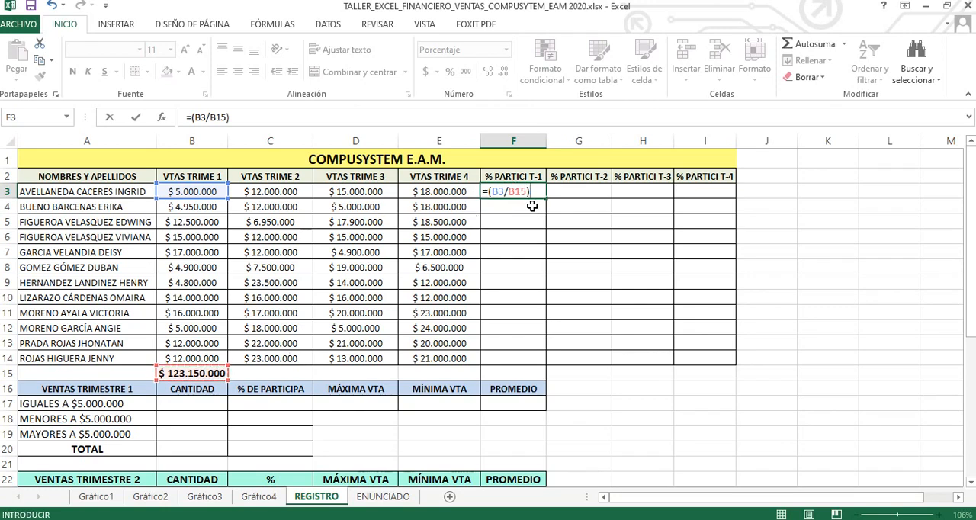
pyautogui.press('Return')
pyautogui.click(529, 191)
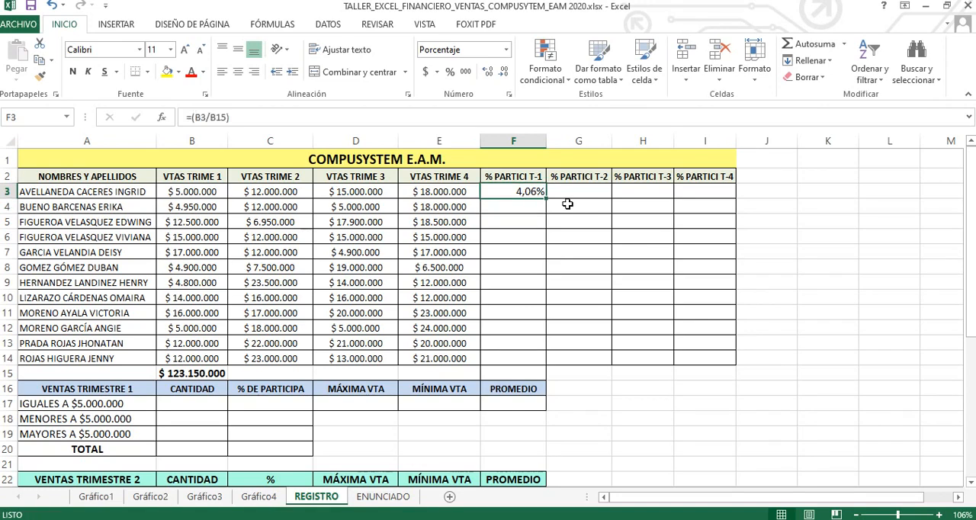
# Step: Try copying the participation formula from F3 to F4 and inspect the cell references in the pasted formula
pyautogui.click(519, 206)
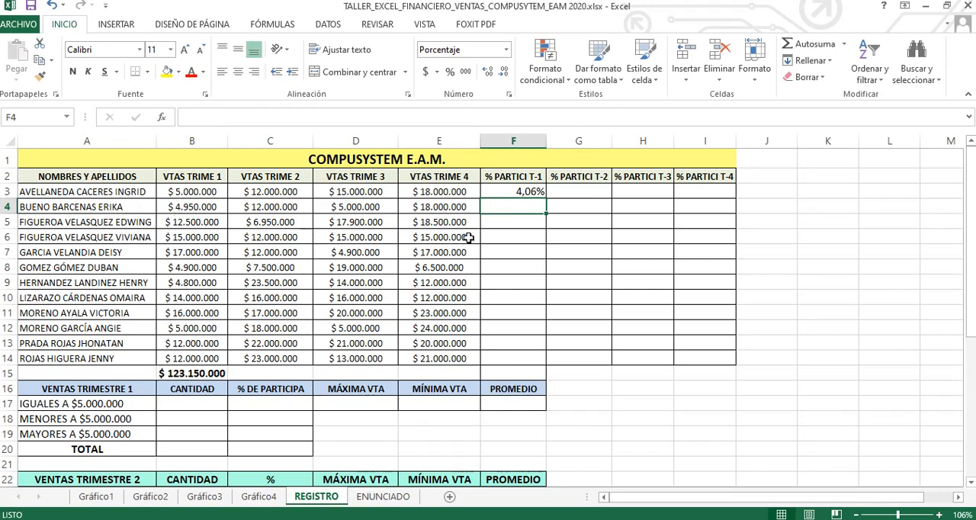
pyautogui.click(531, 192)
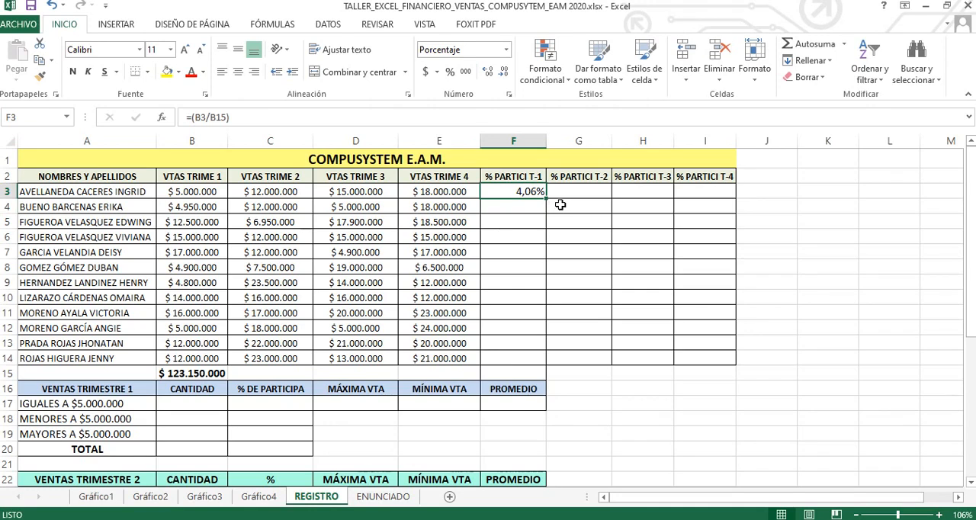
pyautogui.hotkey('ctrl', 'c')
pyautogui.click(529, 205)
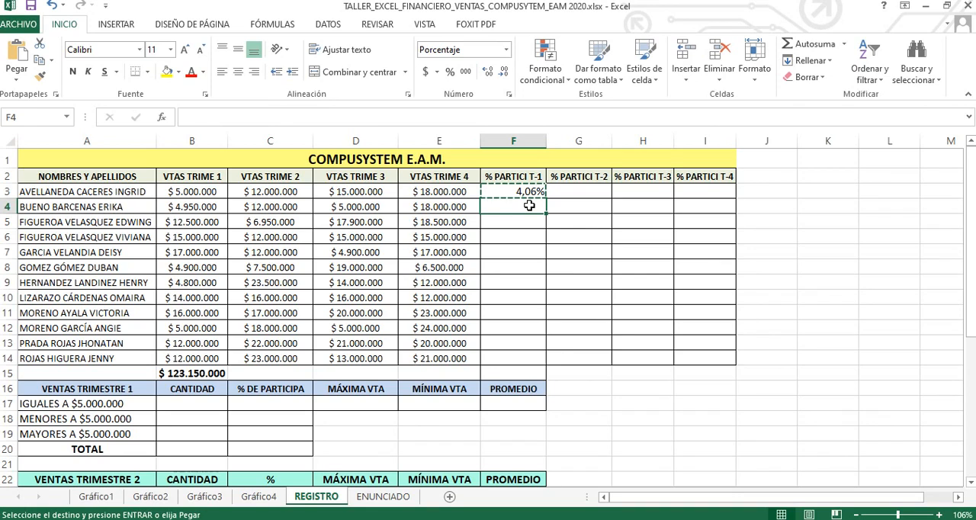
pyautogui.hotkey('ctrl', 'v')
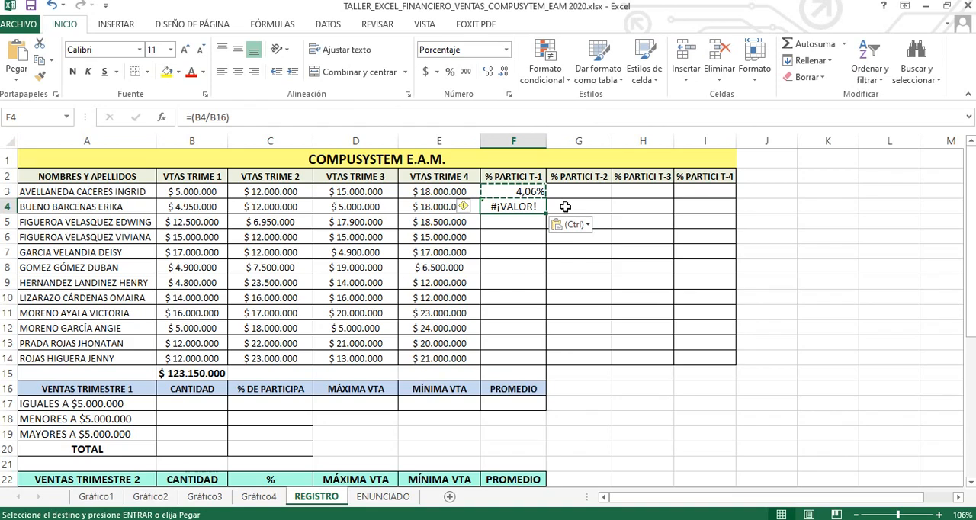
pyautogui.press('Escape')
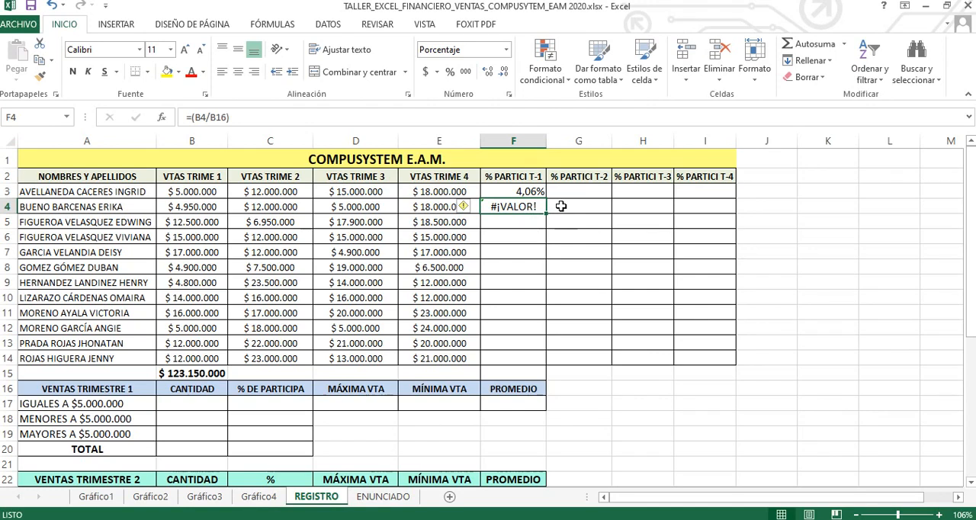
pyautogui.press('F2')
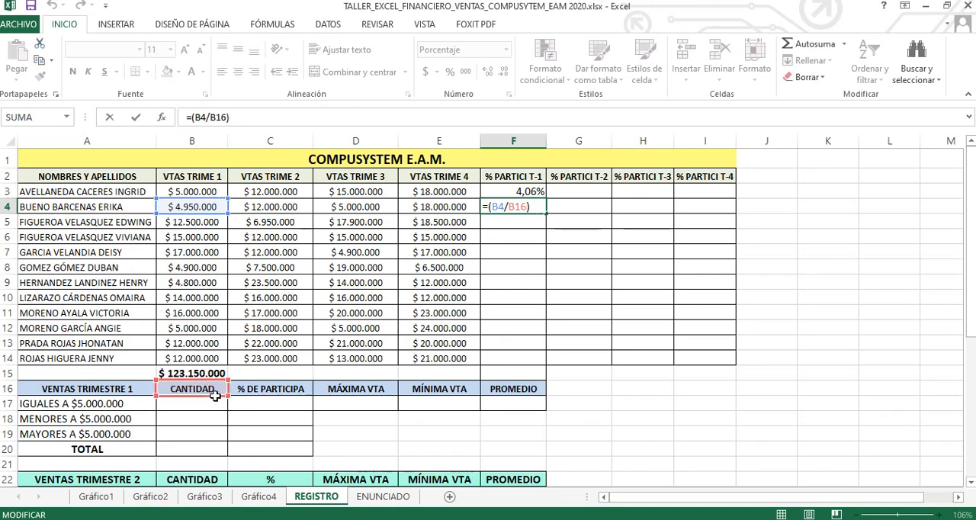
pyautogui.click(566, 204)
# Step: Make the total reference absolute in F3 so the formula reads =(B3/$B$15)
pyautogui.click(530, 193)
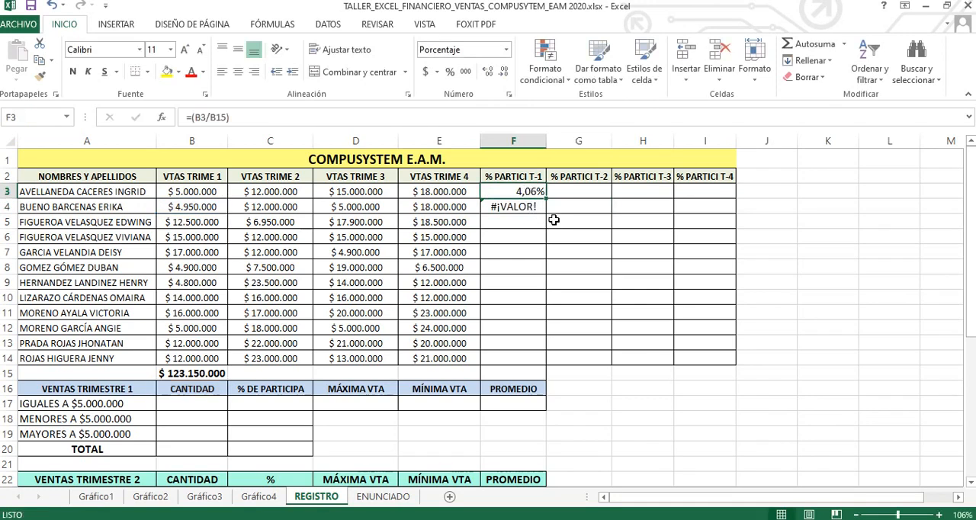
pyautogui.press('F2')
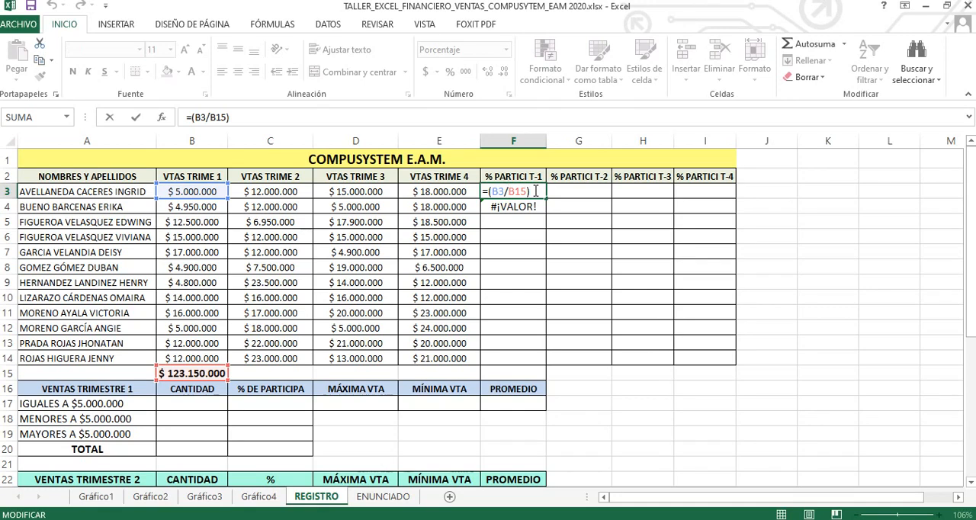
pyautogui.press('F4')
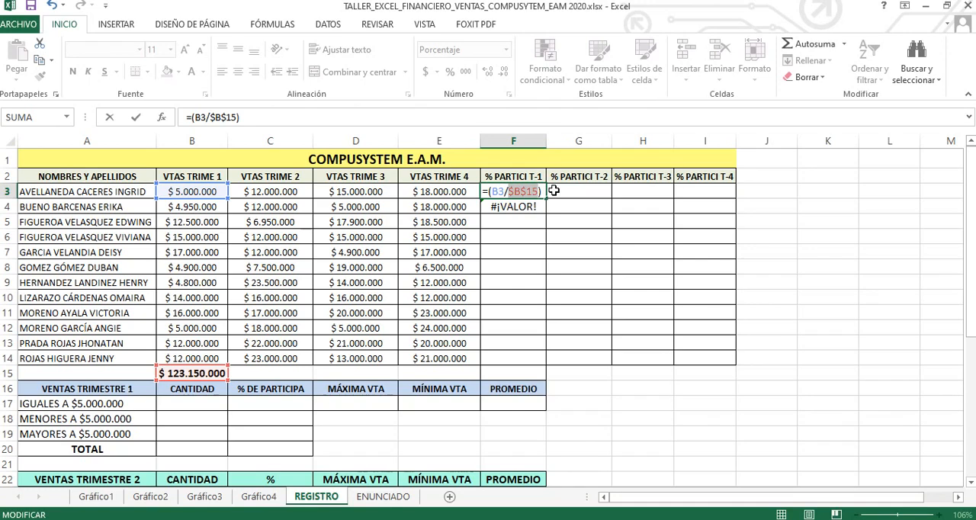
pyautogui.press('Return')
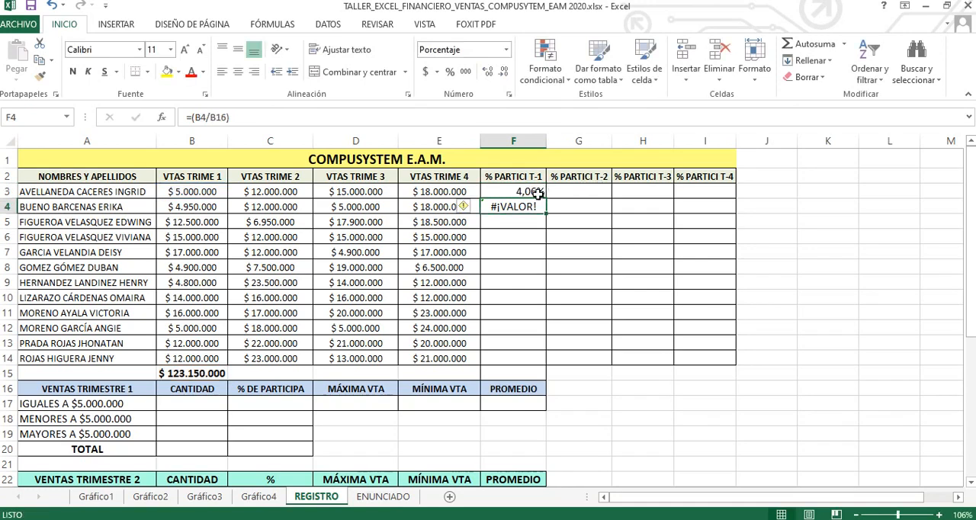
# Step: Copy the corrected participation formula from F3 to F4 and fill it down through F14
pyautogui.click(538, 195)
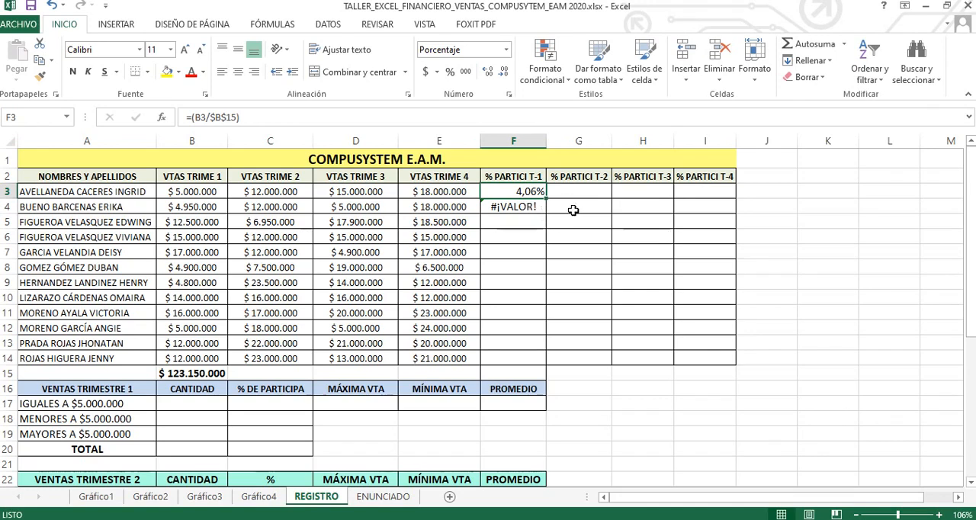
pyautogui.hotkey('ctrl', 'c')
pyautogui.click(526, 207)
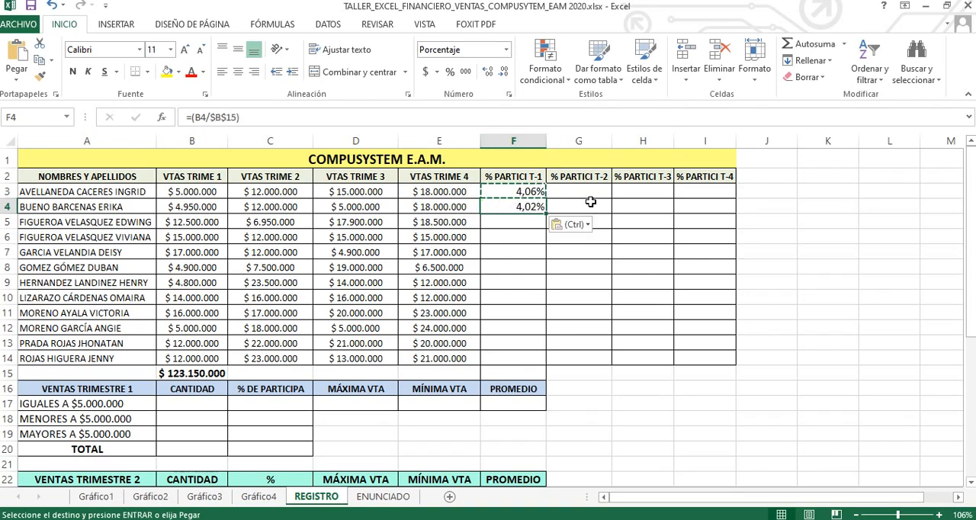
pyautogui.hotkey('ctrl', 'v')
pyautogui.press('Escape')
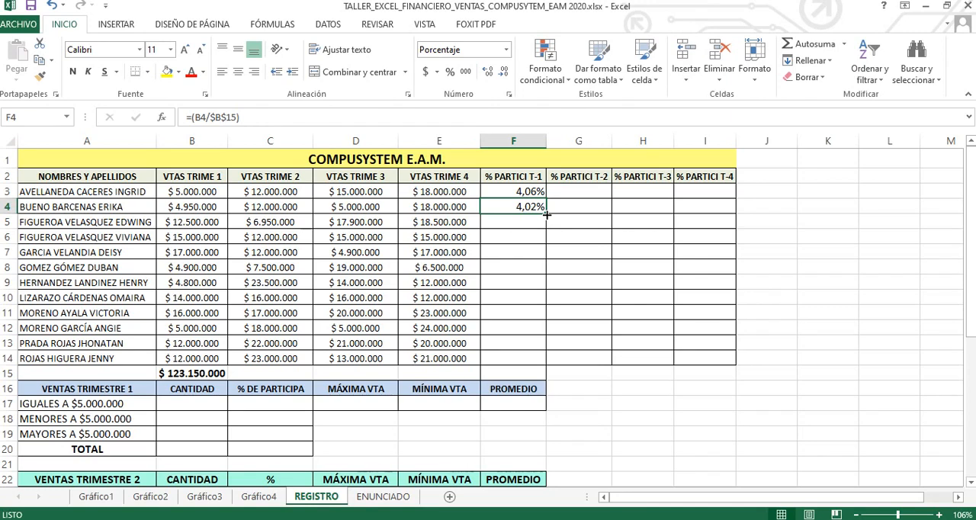
pyautogui.moveTo(546, 215); pyautogui.dragTo(542, 360)
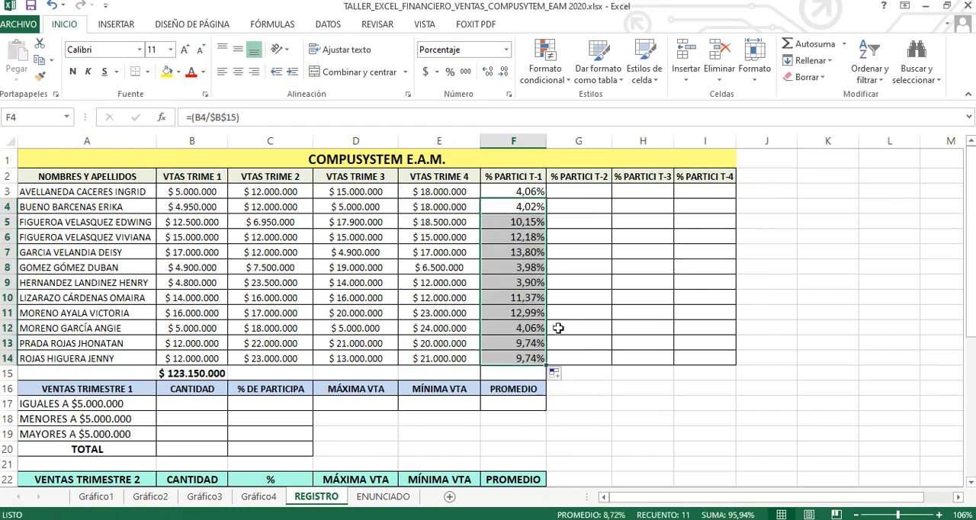
pyautogui.click(524, 196)
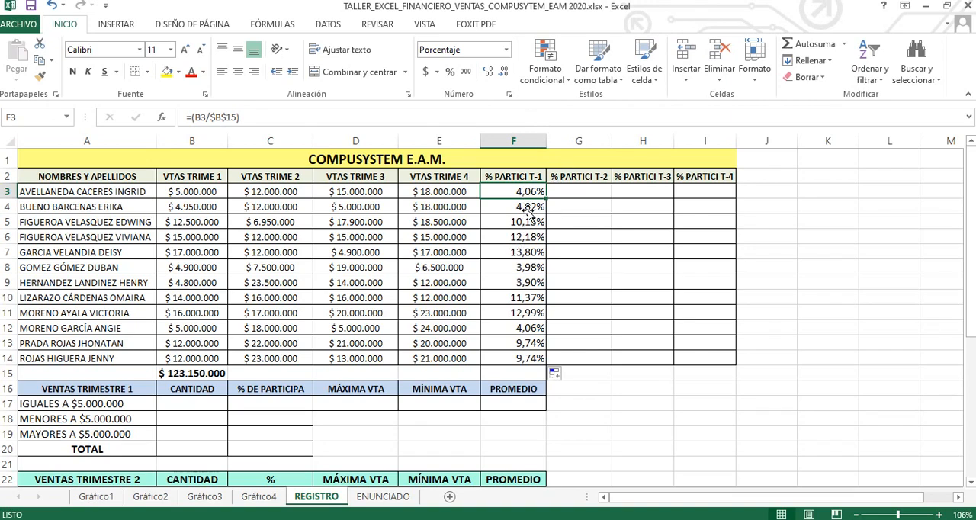
# Step: Total the first-quarter participation percentages (F3:F14) in cell F15 with an automatic sum
pyautogui.click(525, 371)
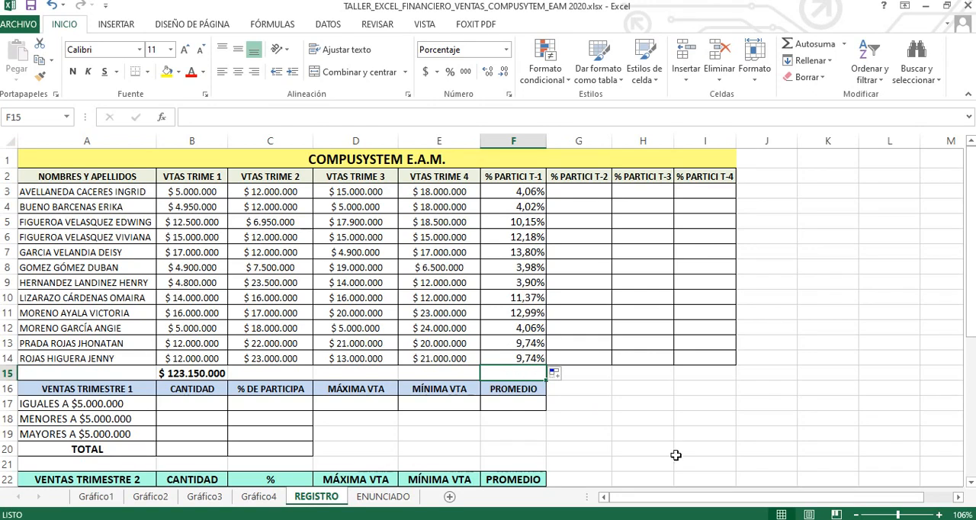
pyautogui.click(817, 46)
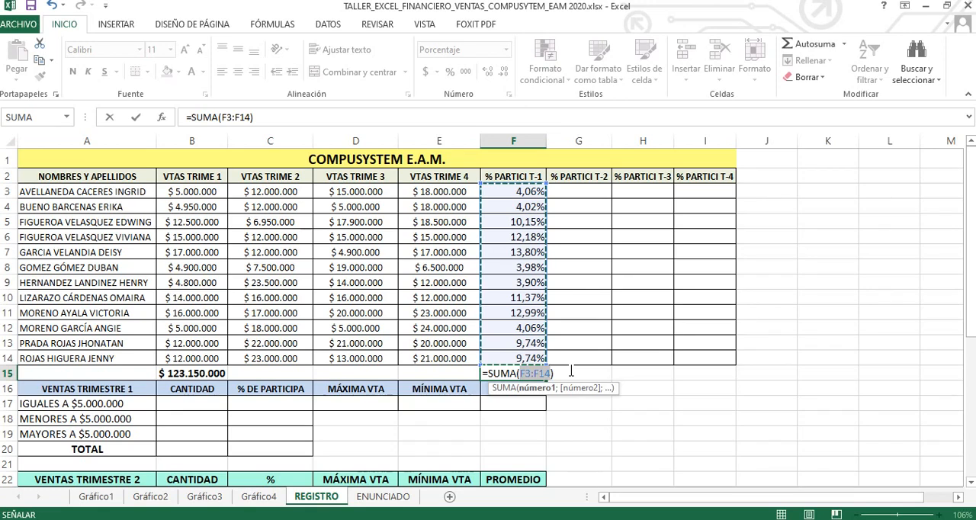
pyautogui.press('Return')
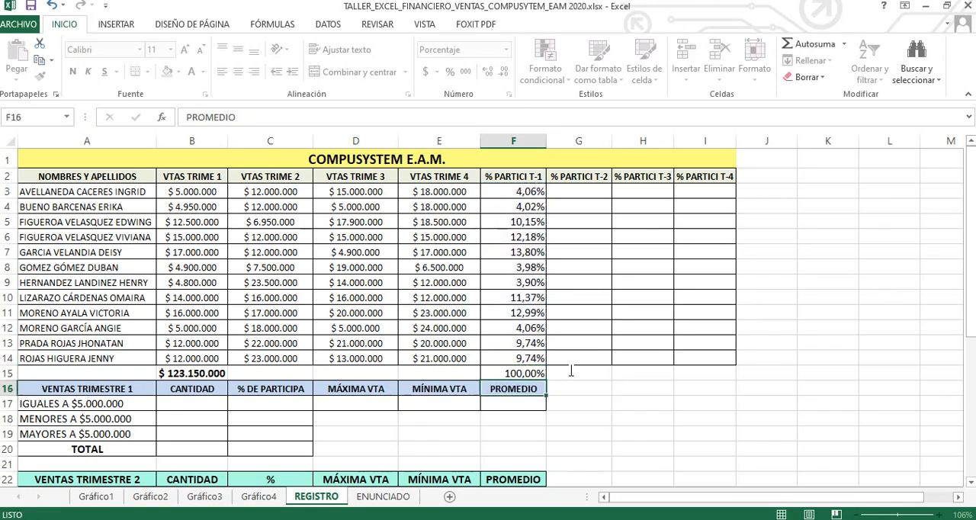
pyautogui.click(539, 374)
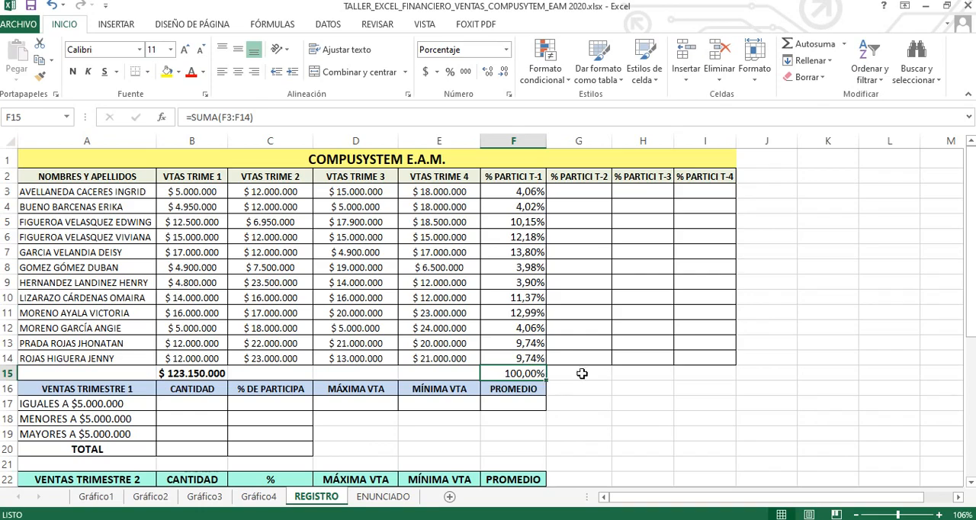
# Step: Enter the second-quarter participation formula =(C3/C15) in cell G3
pyautogui.click(587, 190)
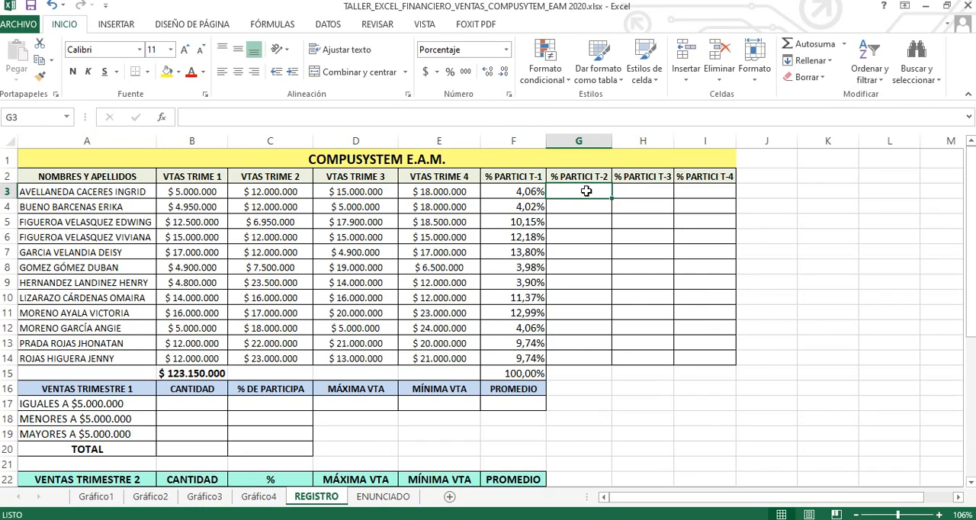
pyautogui.write('=(')
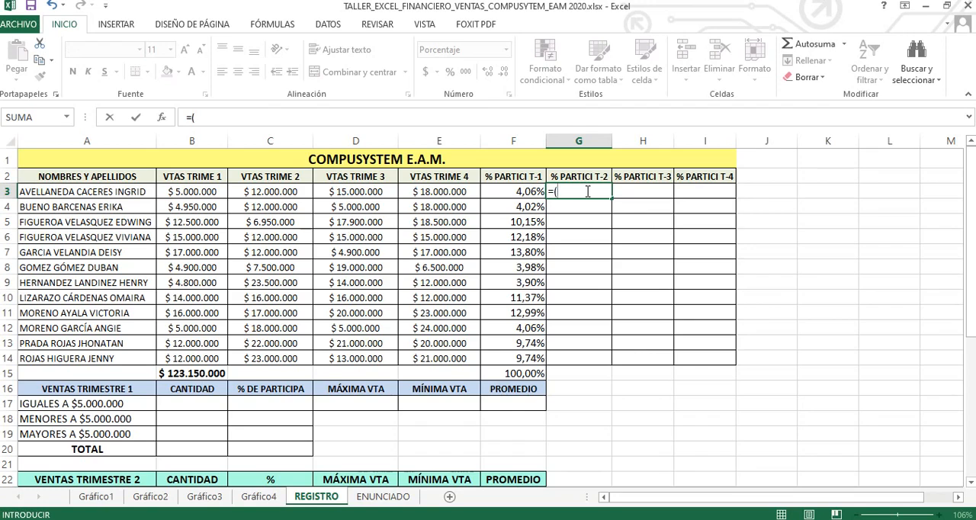
pyautogui.click(274, 190)
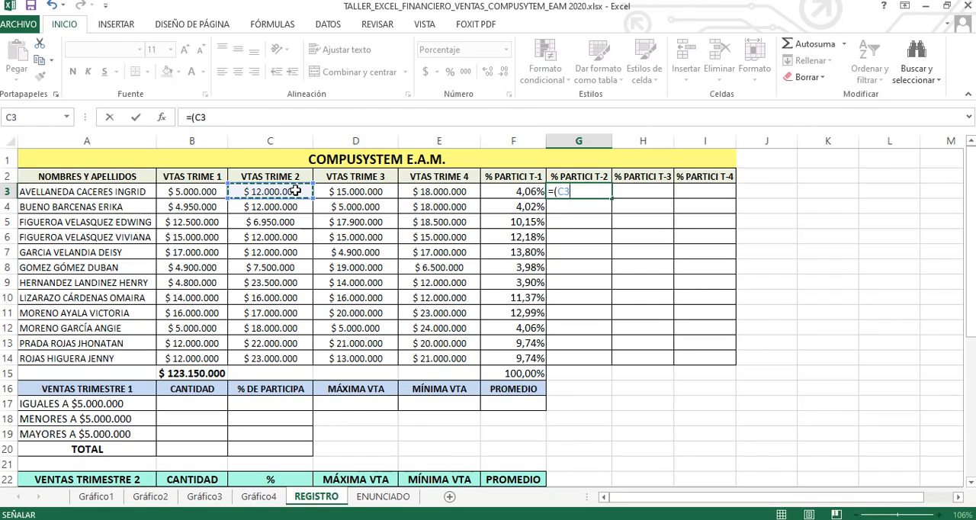
pyautogui.write('/')
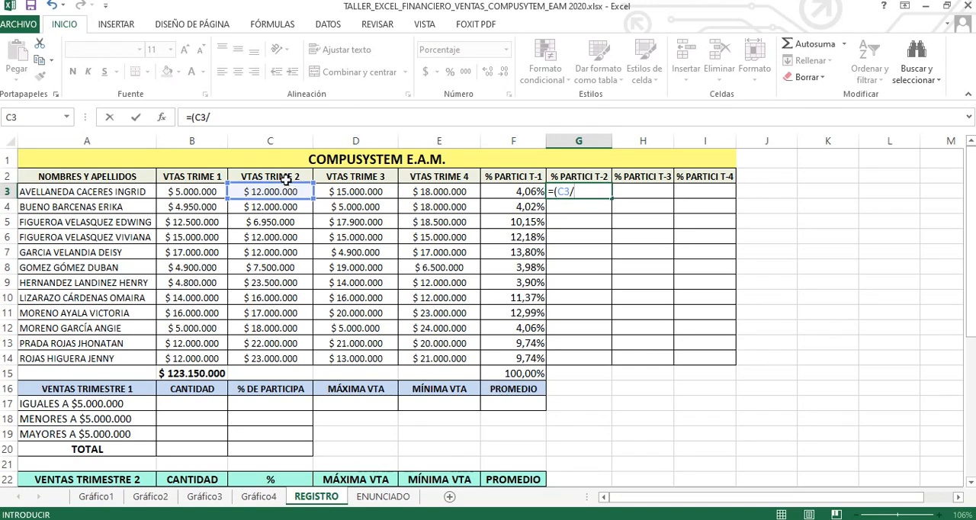
pyautogui.click(268, 373)
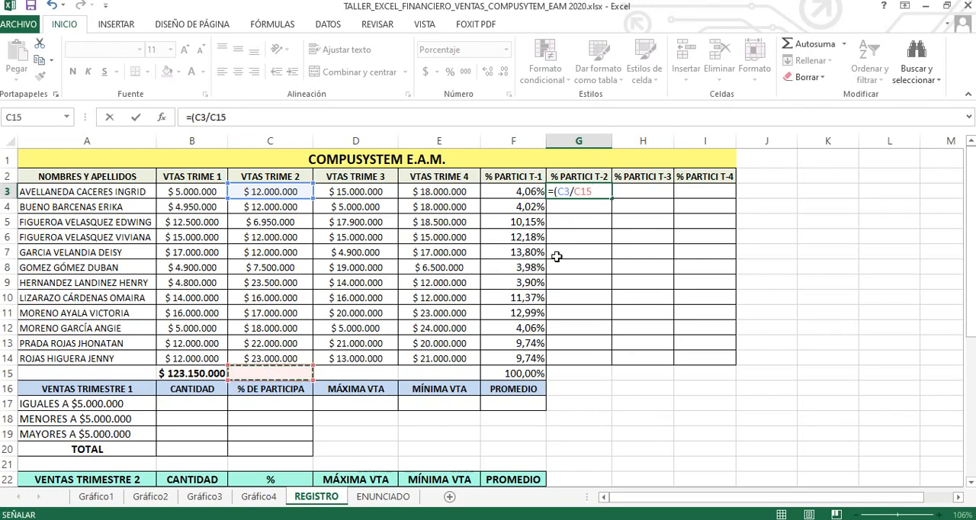
pyautogui.write(')')
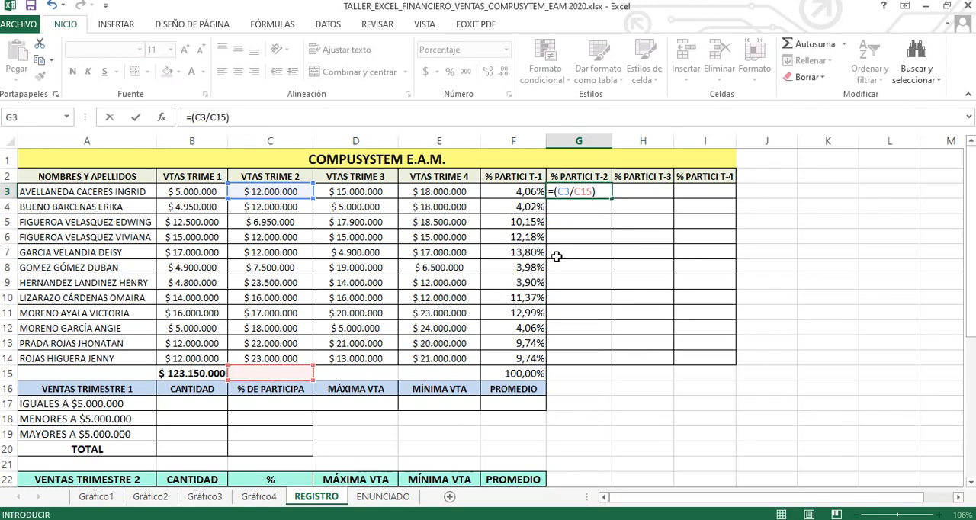
pyautogui.press('Return')
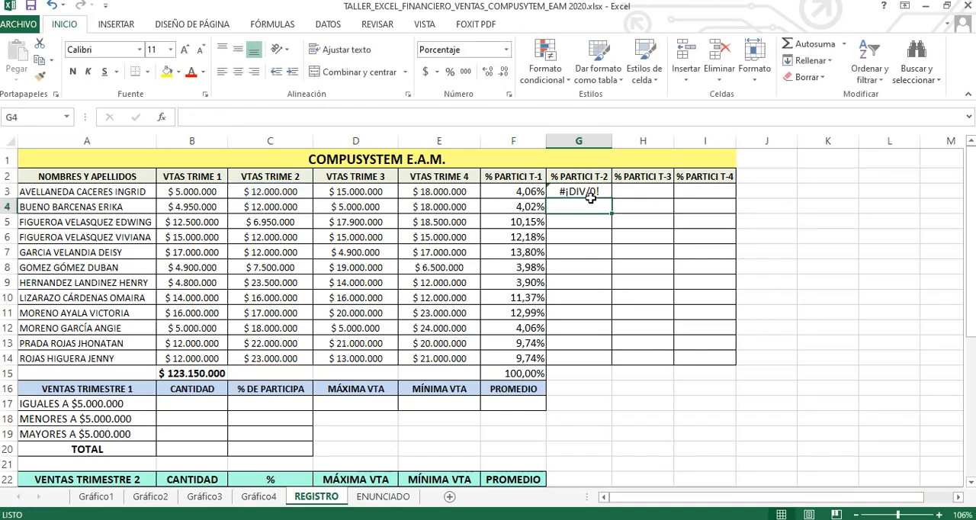
# Step: Total the second-quarter sales (C3:C14) in cell C15 with an automatic sum
pyautogui.click(591, 197)
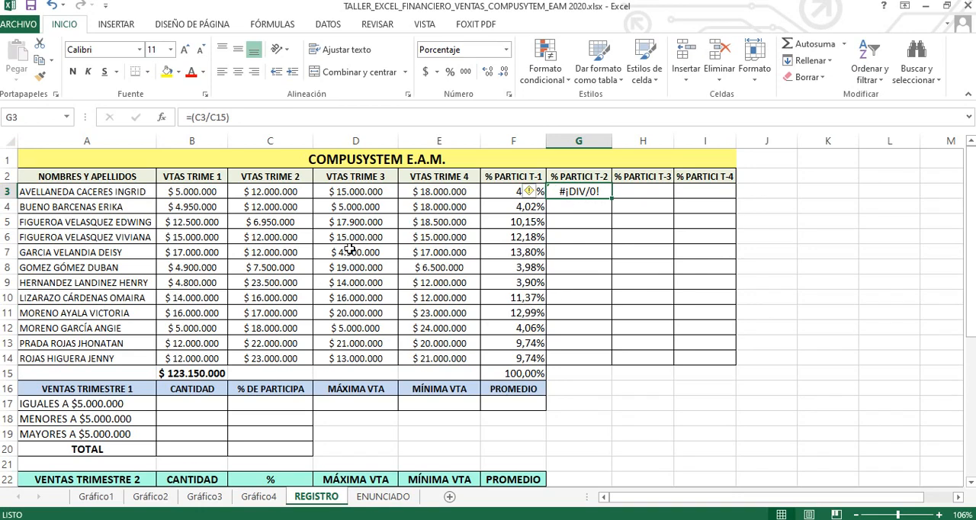
pyautogui.click(281, 372)
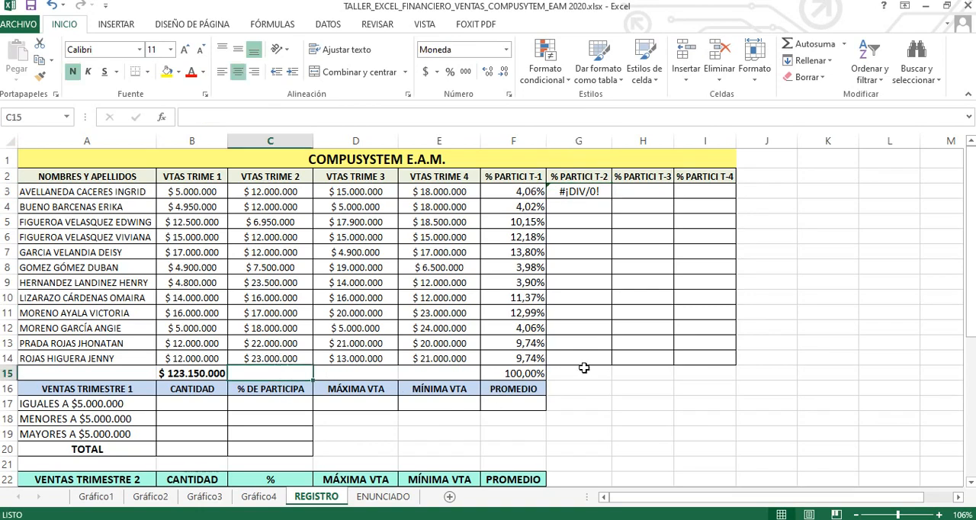
pyautogui.click(799, 49)
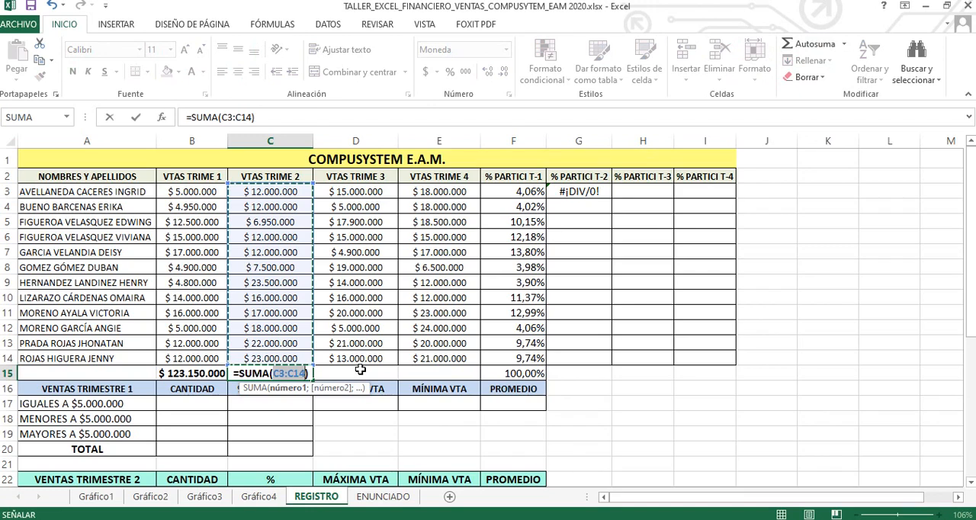
pyautogui.hotkey('ctrl', 'Return')
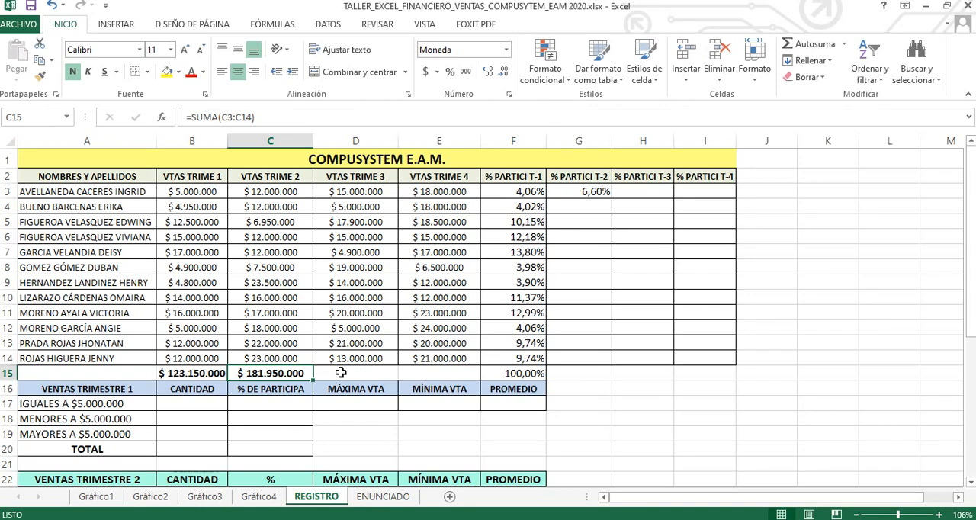
# Step: Make the total reference absolute in G3 so the formula reads =(C3/$C$15)
pyautogui.click(602, 191)
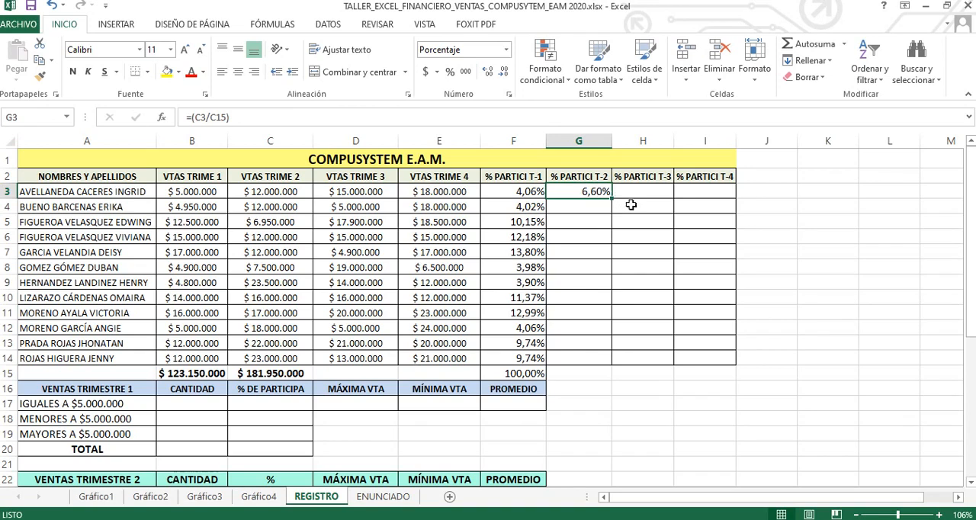
pyautogui.press('F2')
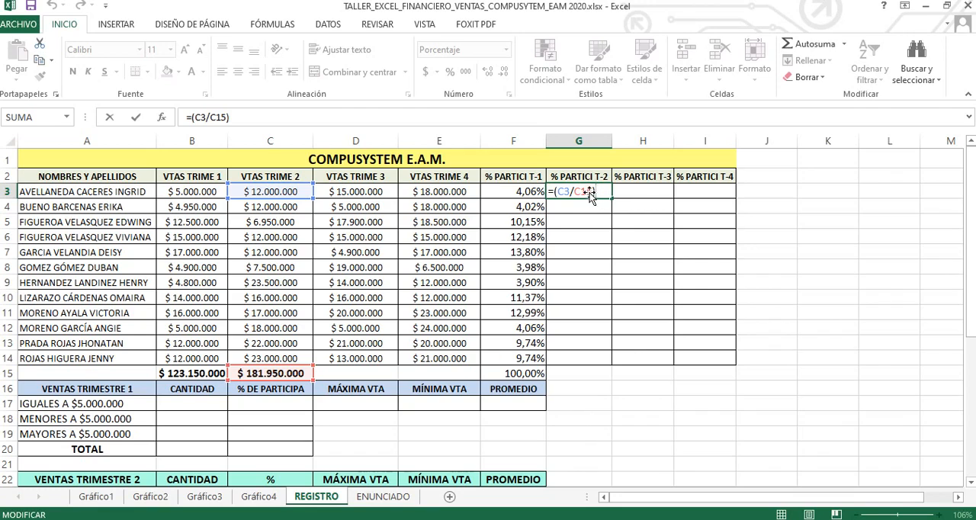
pyautogui.click(576, 192)
pyautogui.press('F4')
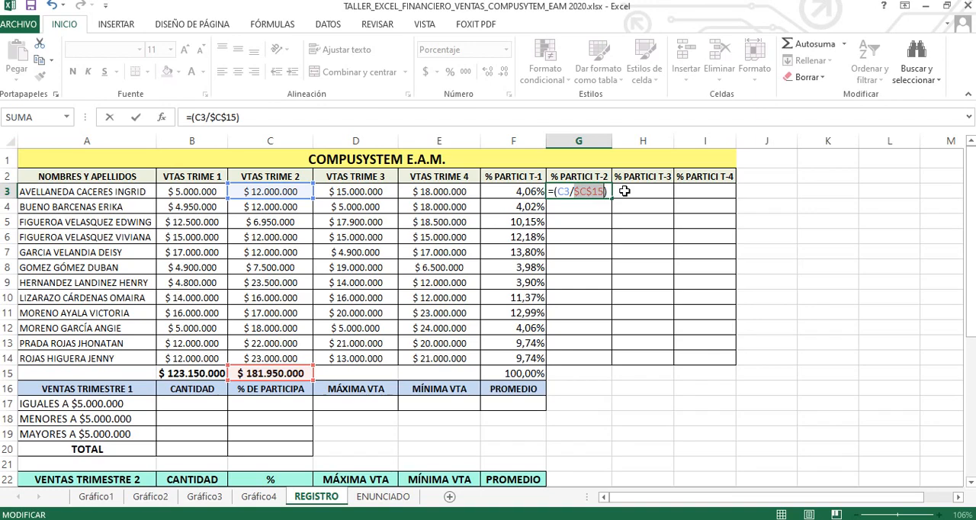
pyautogui.press('Return')
# Step: Fill the second-quarter participation formula from G3 down through G14
pyautogui.click(591, 195)
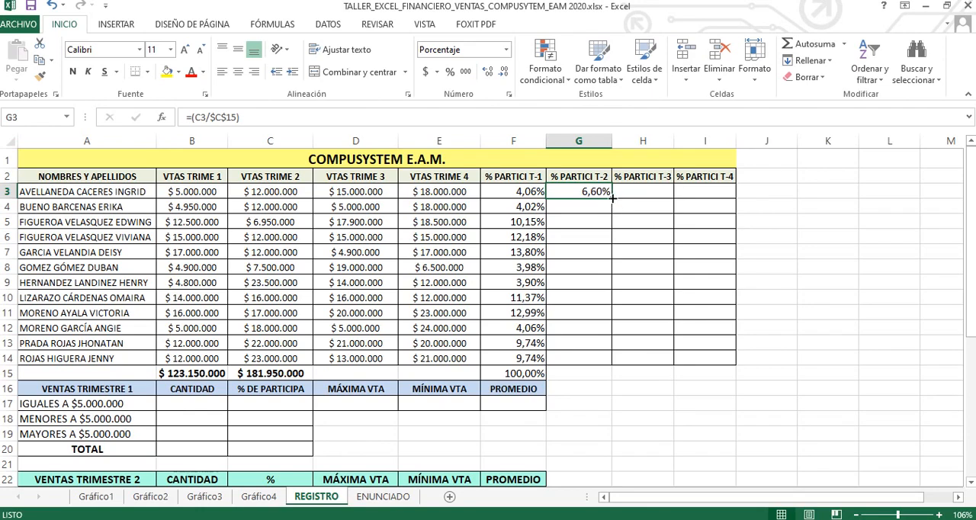
pyautogui.moveTo(612, 198); pyautogui.dragTo(611, 360)
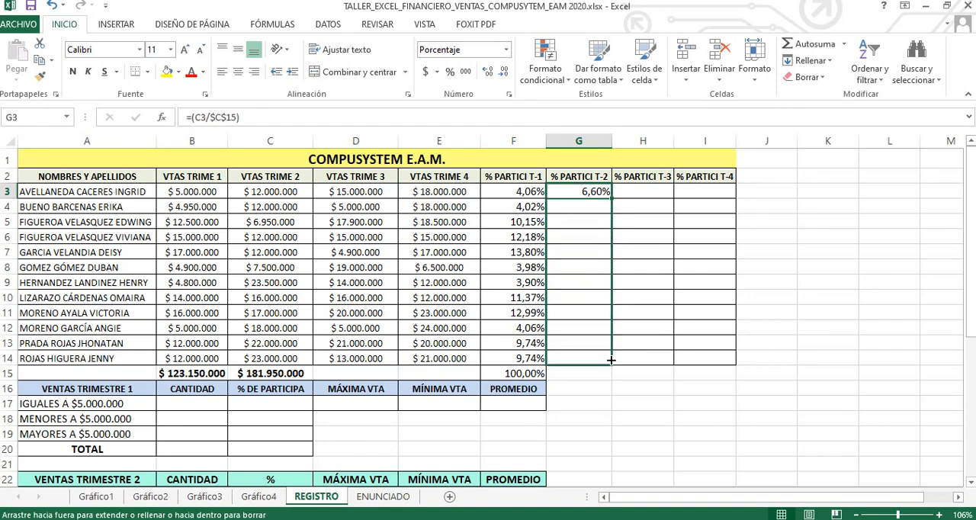
pyautogui.moveTo(611, 360); pyautogui.dragTo(611, 360)
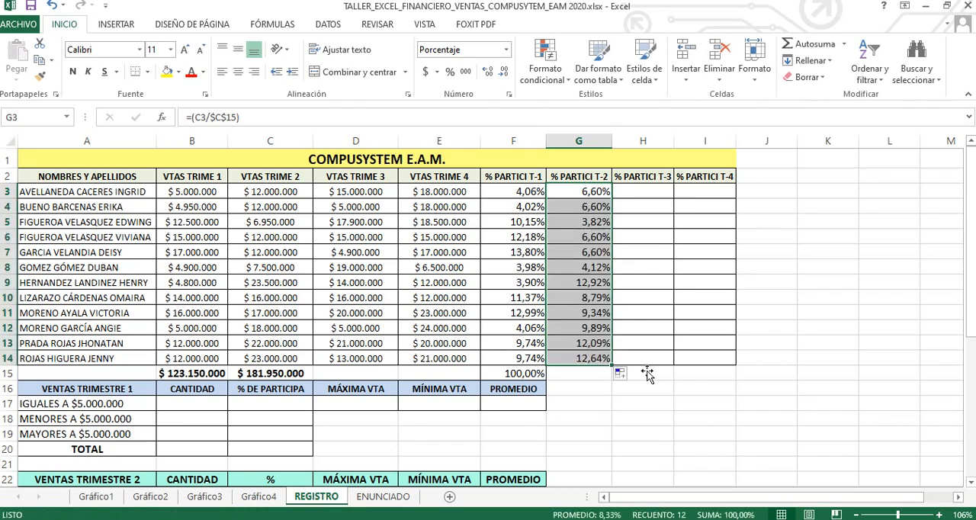
pyautogui.click(598, 193)
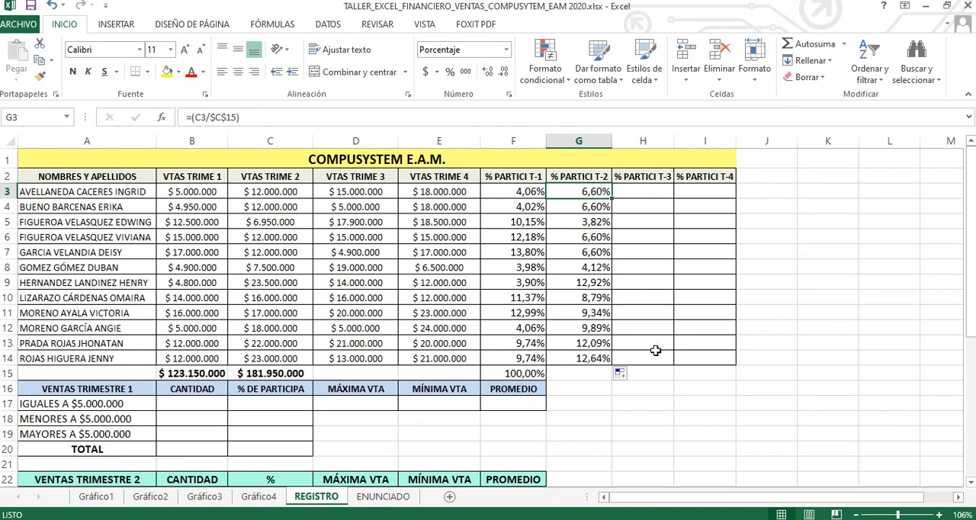
# Step: Enter the third-quarter participation formula =(D3/$D$15) in cell H3, with the total as an absolute reference
pyautogui.click(647, 191)
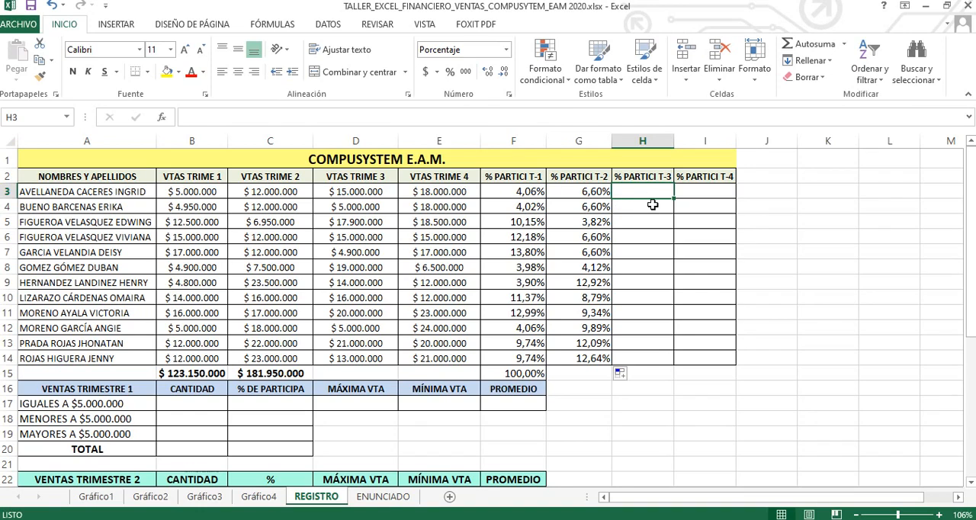
pyautogui.write('=(')
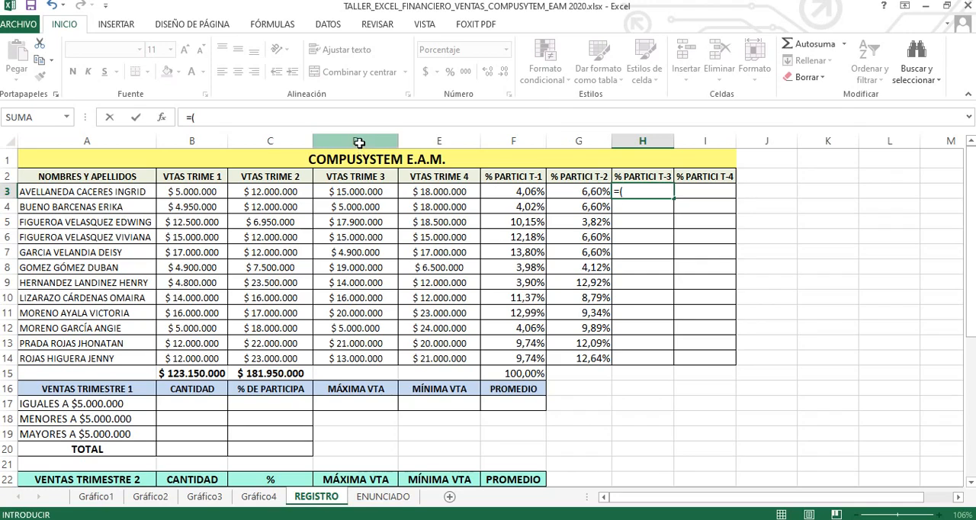
pyautogui.click(363, 190)
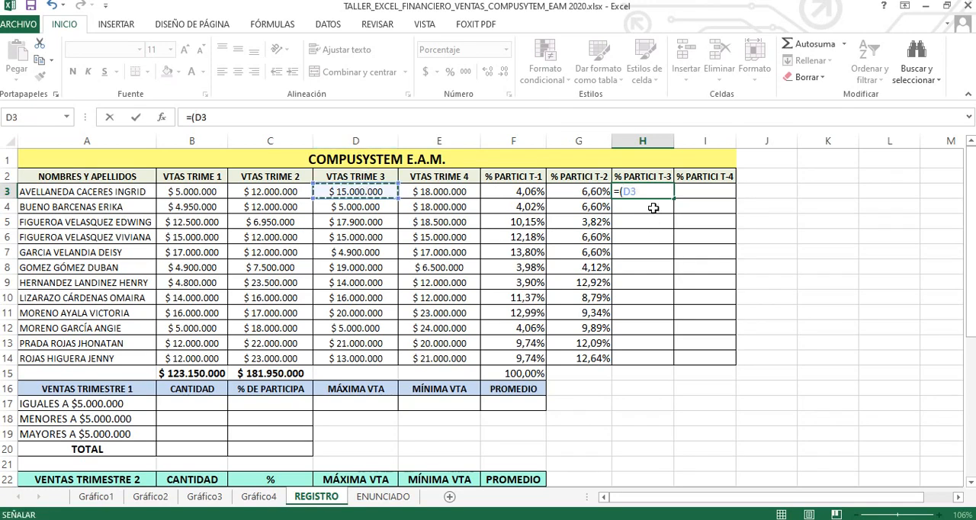
pyautogui.write('/')
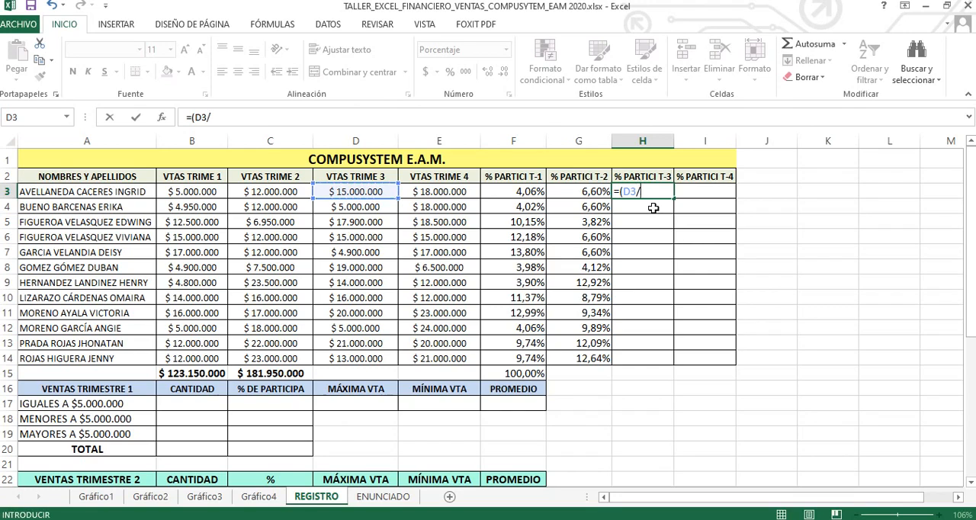
pyautogui.click(359, 370)
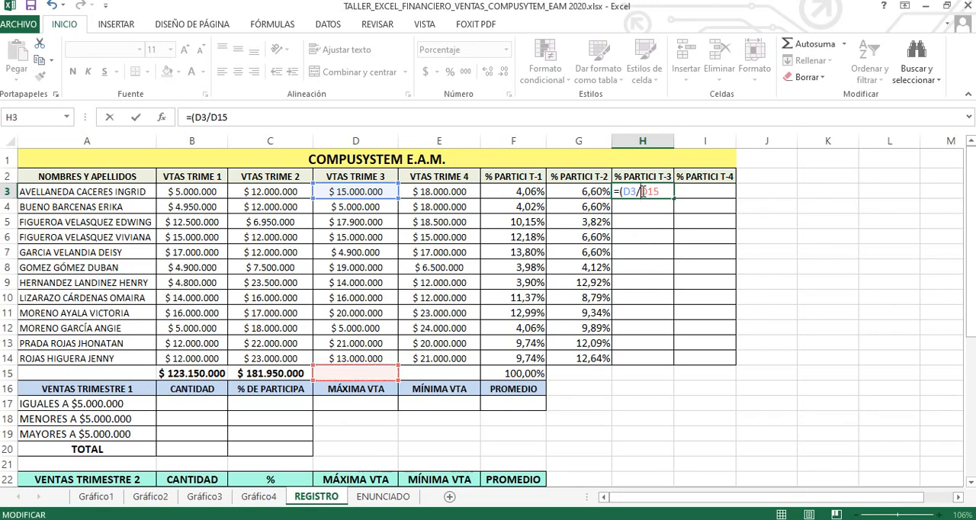
pyautogui.click(642, 192)
pyautogui.press('F4')
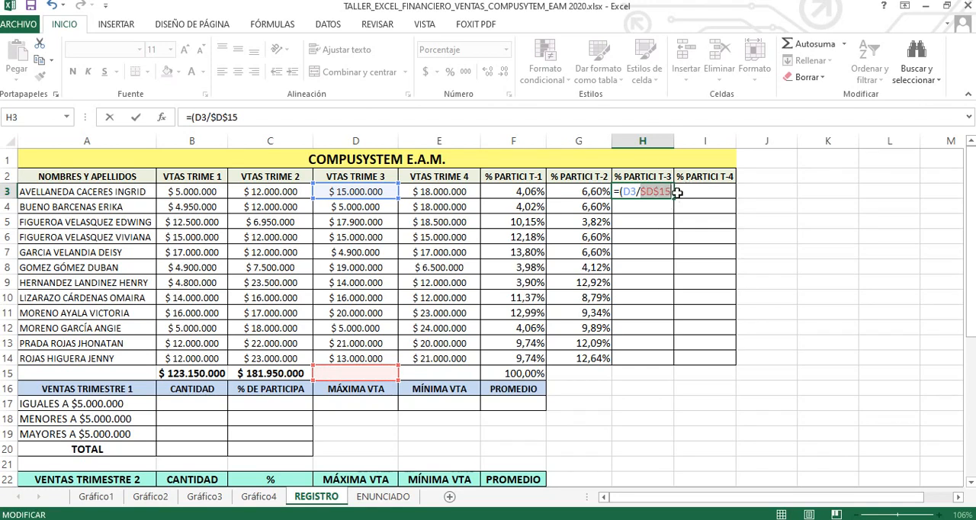
pyautogui.click(672, 191)
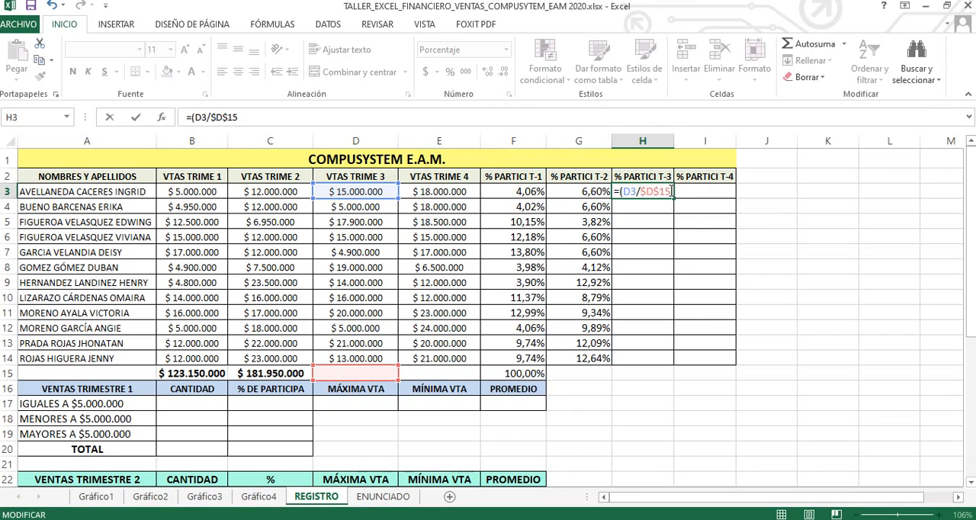
pyautogui.press('Return')
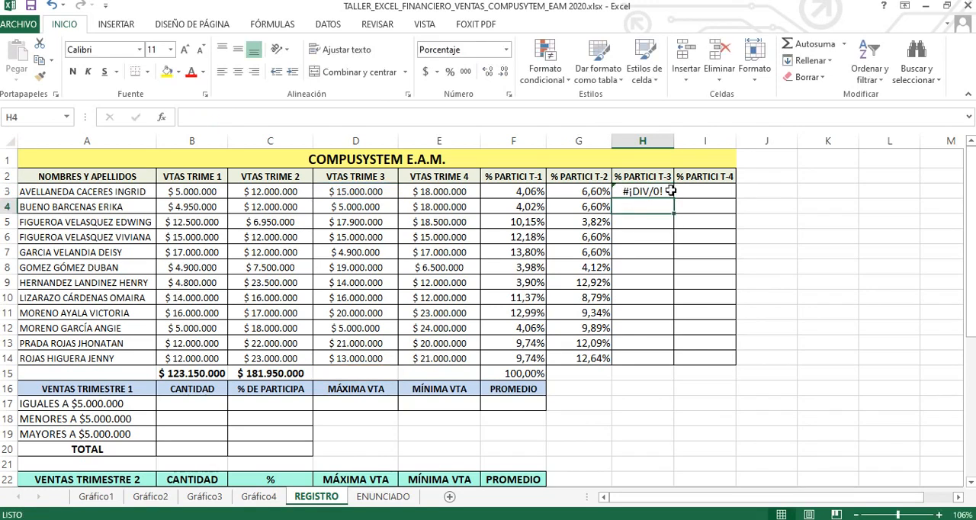
# Step: Total the third-quarter sales (D3:D14) in cell D15 with an automatic sum
pyautogui.click(651, 193)
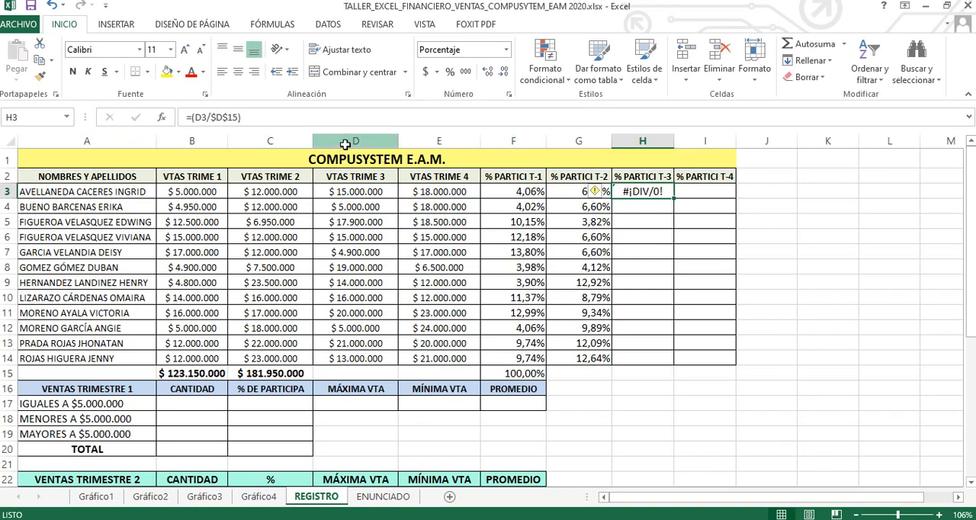
pyautogui.click(347, 371)
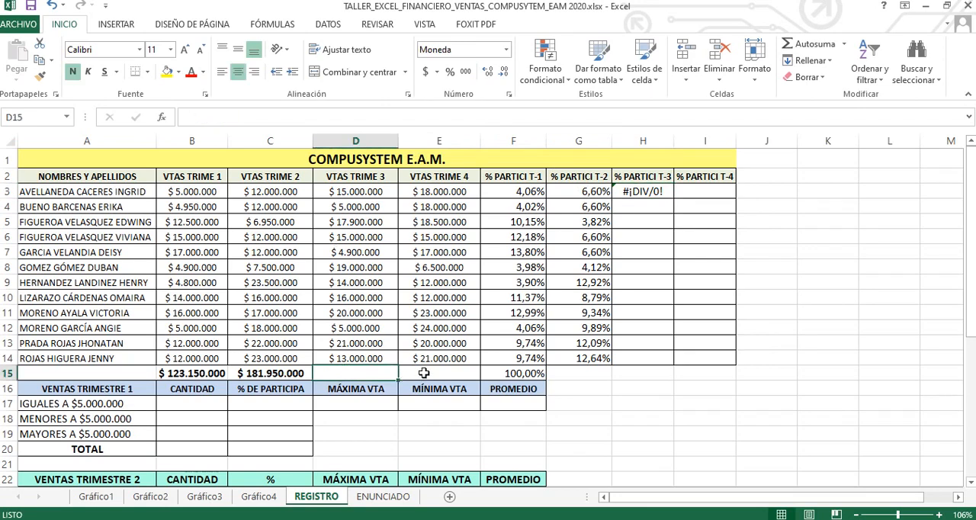
pyautogui.click(808, 43)
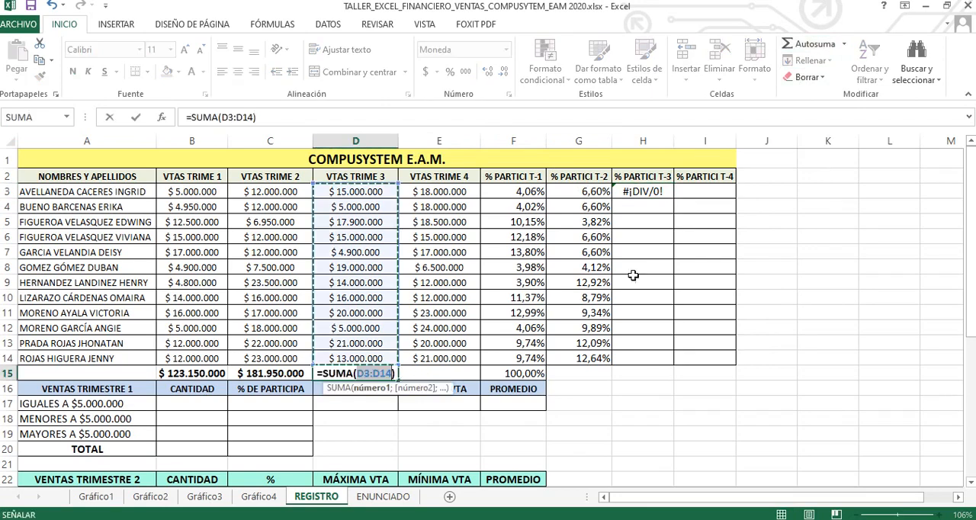
pyautogui.press('Return')
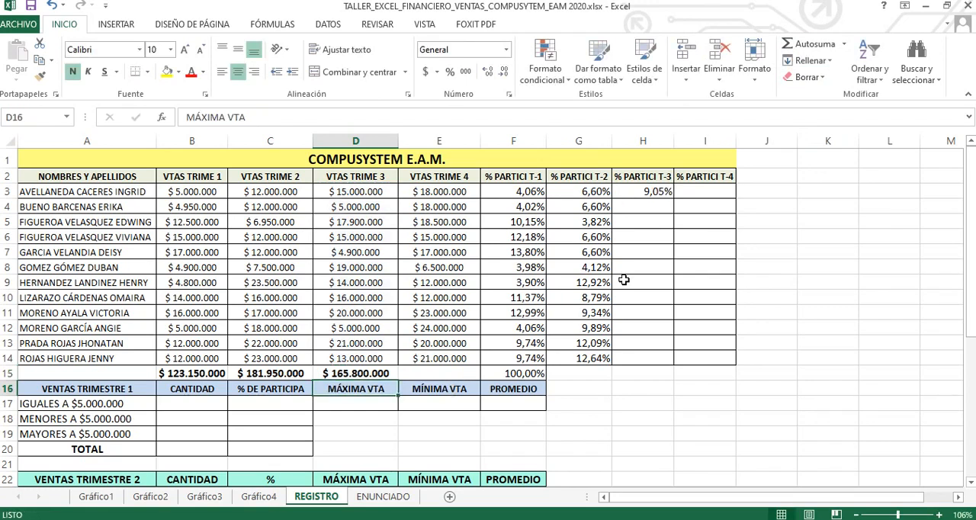
pyautogui.click(382, 375)
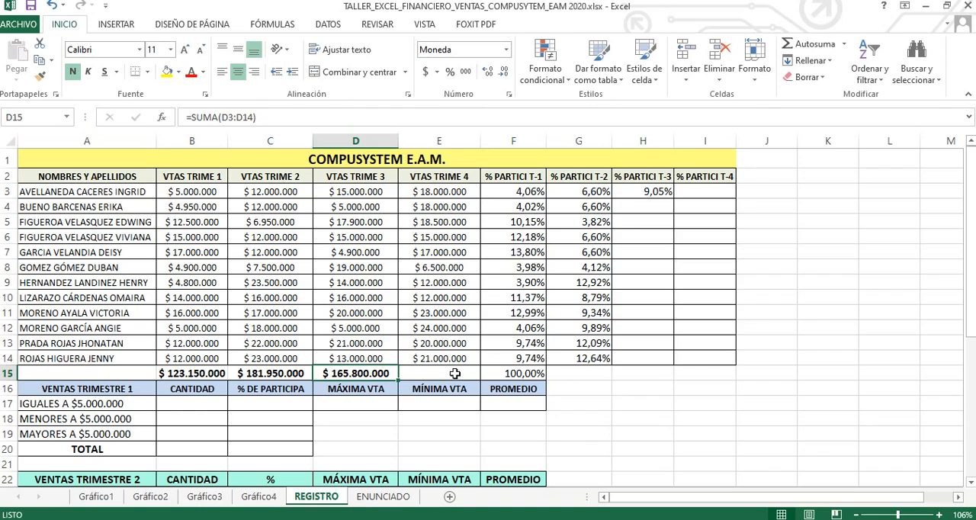
# Step: Fill the third-quarter participation formula from H3 down through H14
pyautogui.click(657, 191)
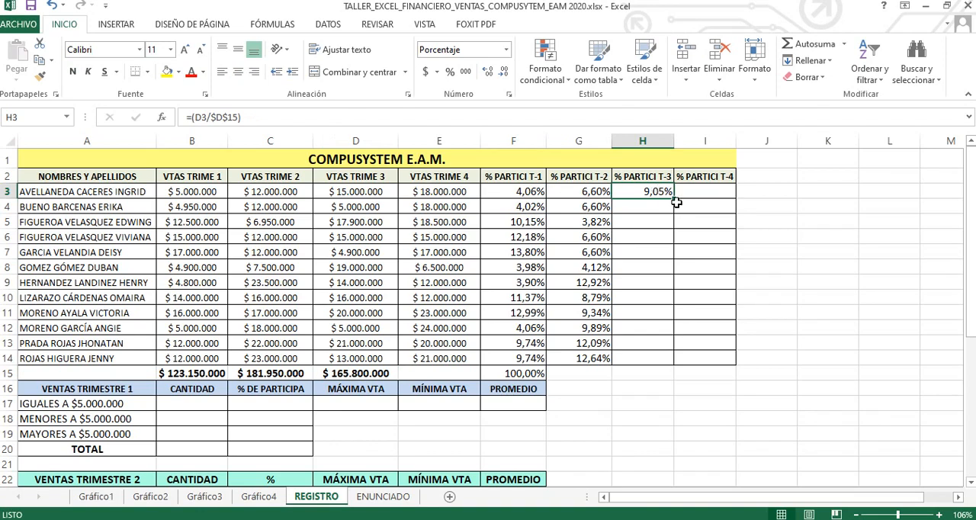
pyautogui.moveTo(676, 199); pyautogui.dragTo(673, 361)
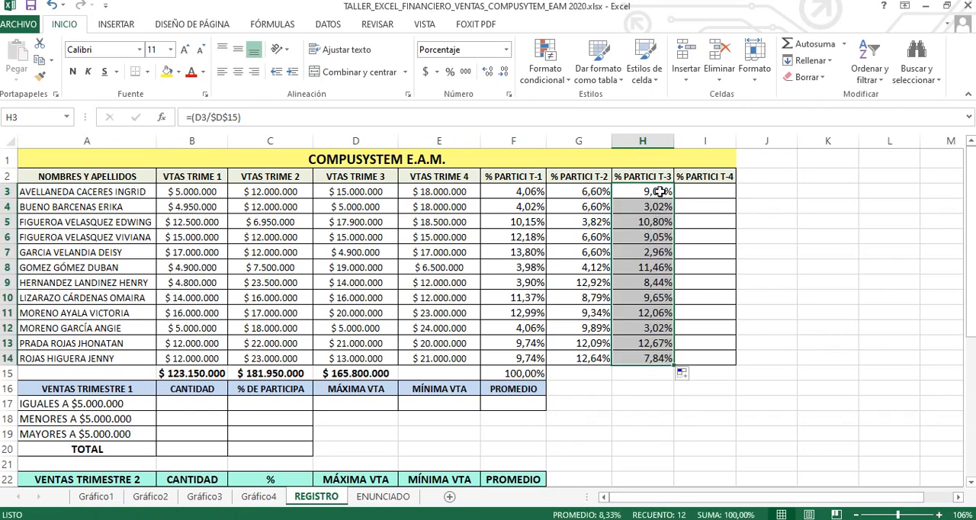
pyautogui.click(659, 193)
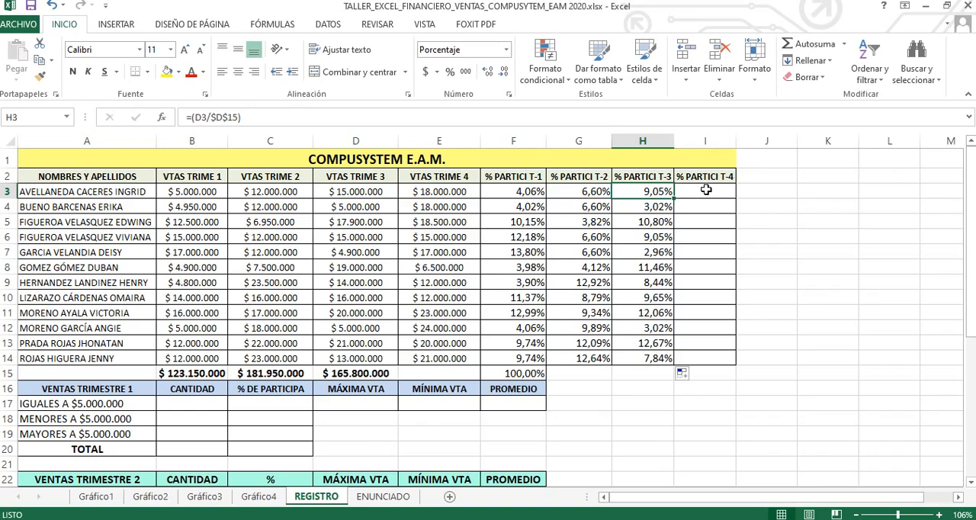
# Step: Total the fourth-quarter sales (E3:E14) in cell E15 with an automatic sum
pyautogui.click(706, 190)
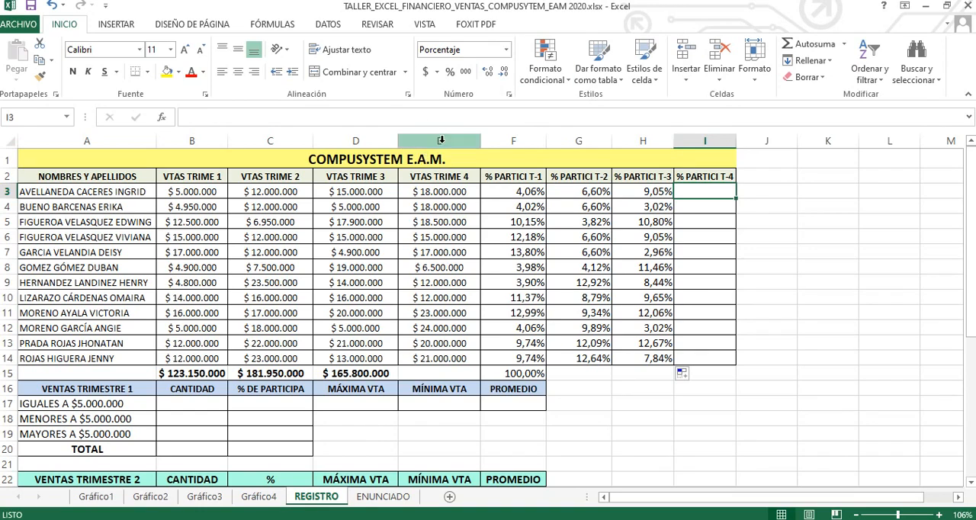
pyautogui.click(437, 374)
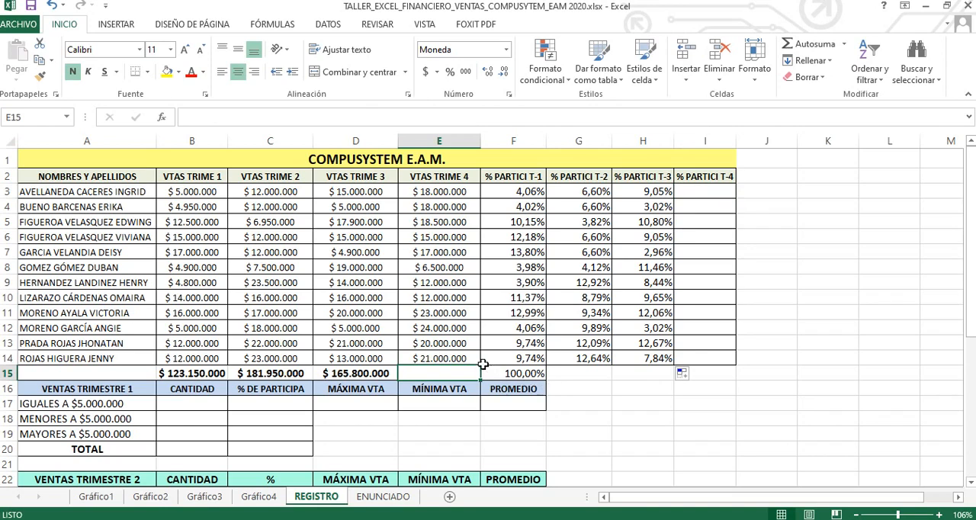
pyautogui.click(809, 44)
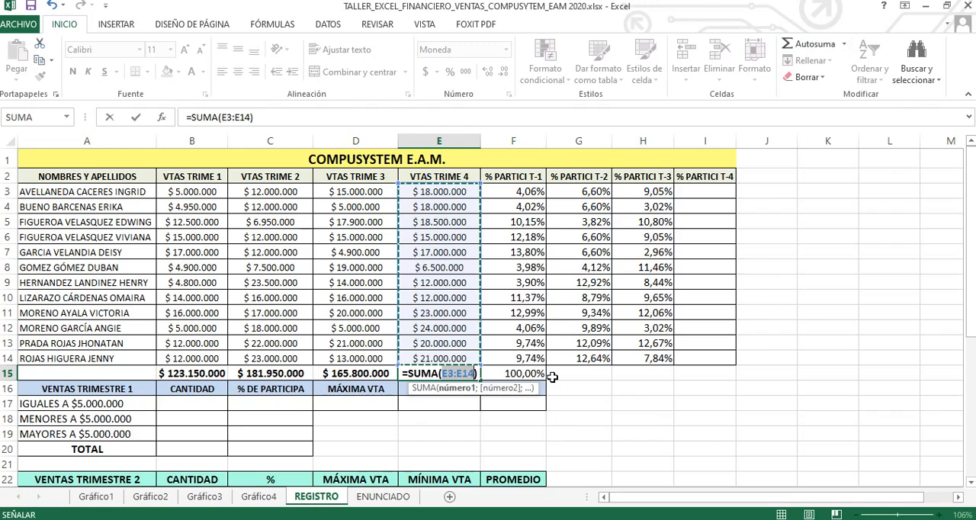
pyautogui.press('Return')
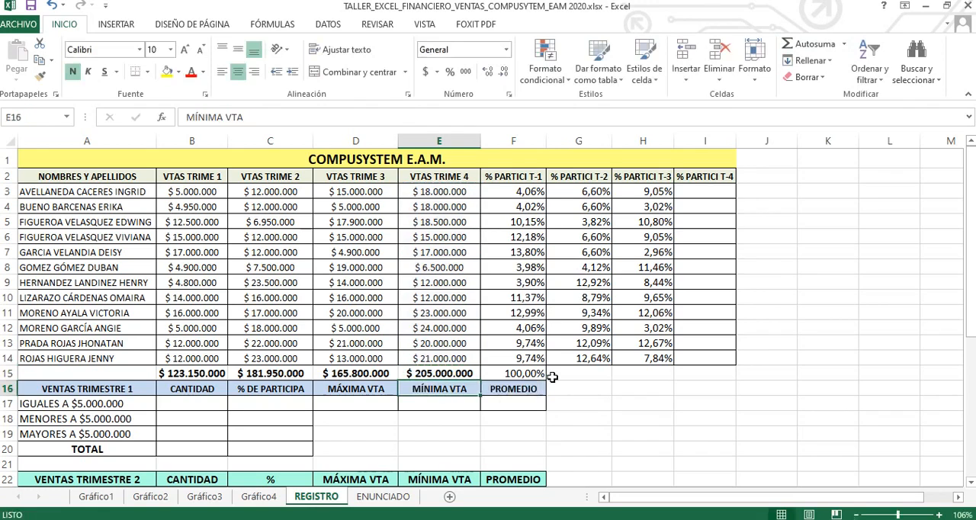
pyautogui.click(461, 373)
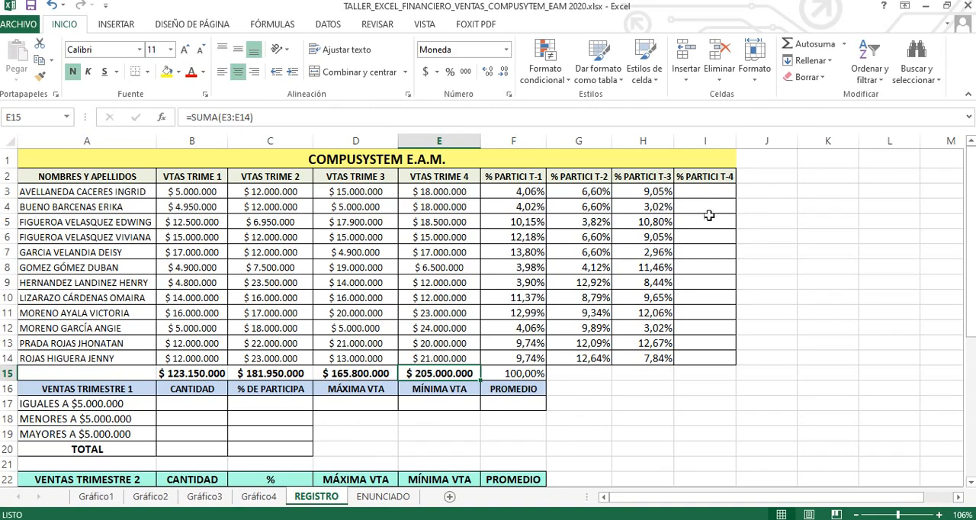
# Step: Enter the fourth-quarter participation formula =(E3/$E$15) in cell I3, with the total as an absolute reference
pyautogui.click(704, 191)
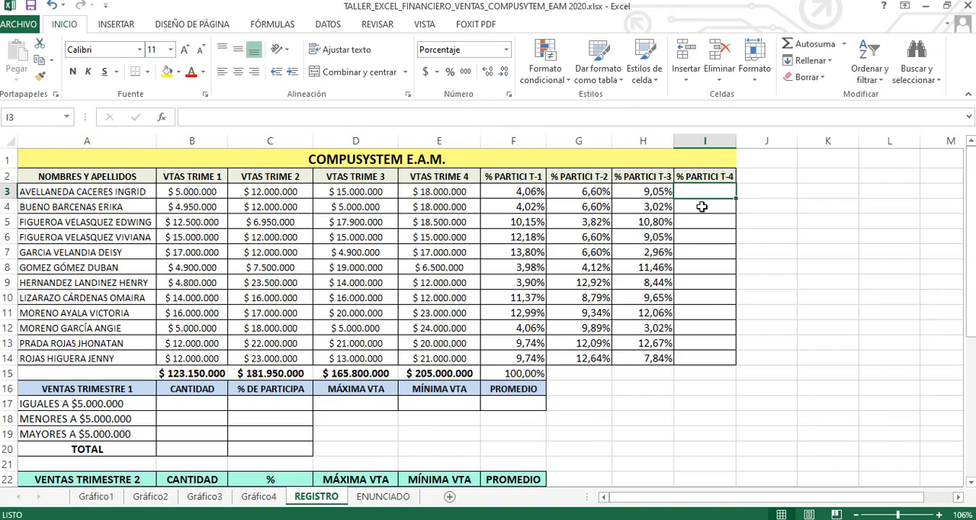
pyautogui.write('=(')
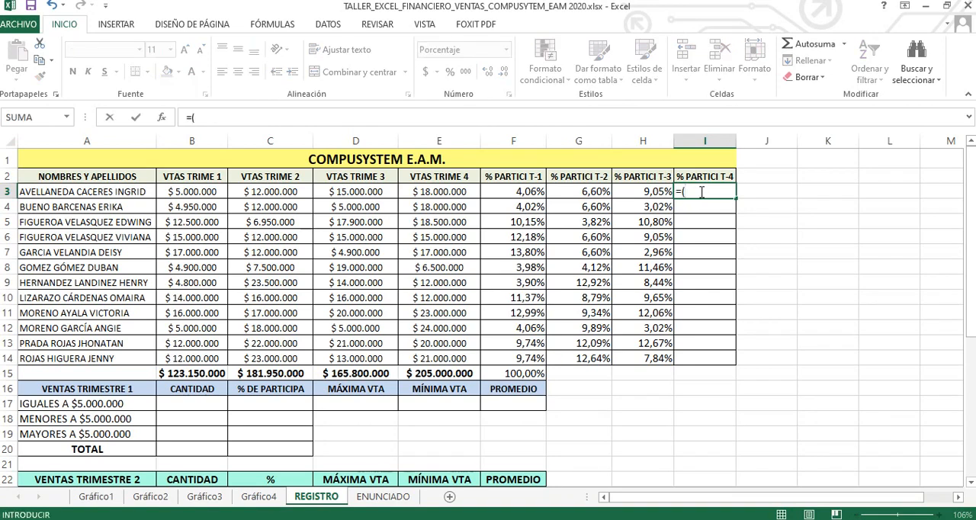
pyautogui.click(453, 191)
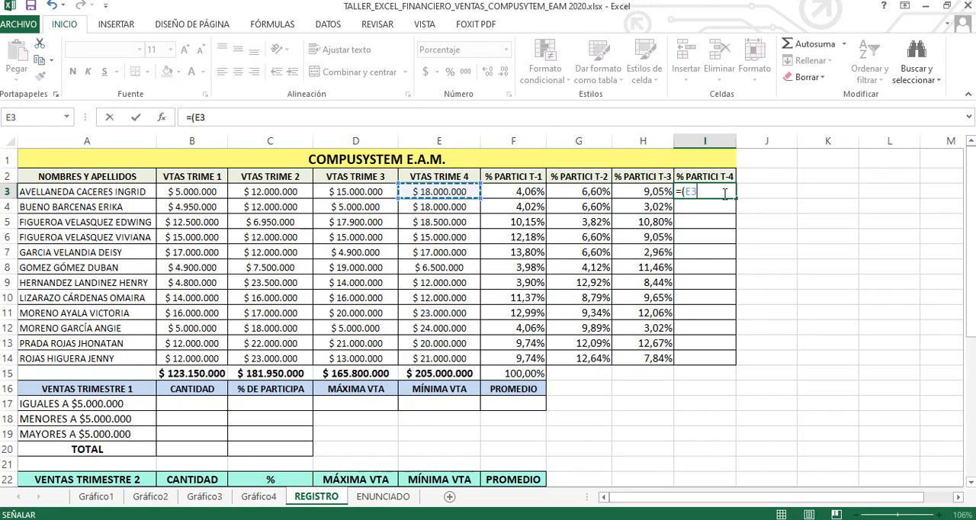
pyautogui.write('/')
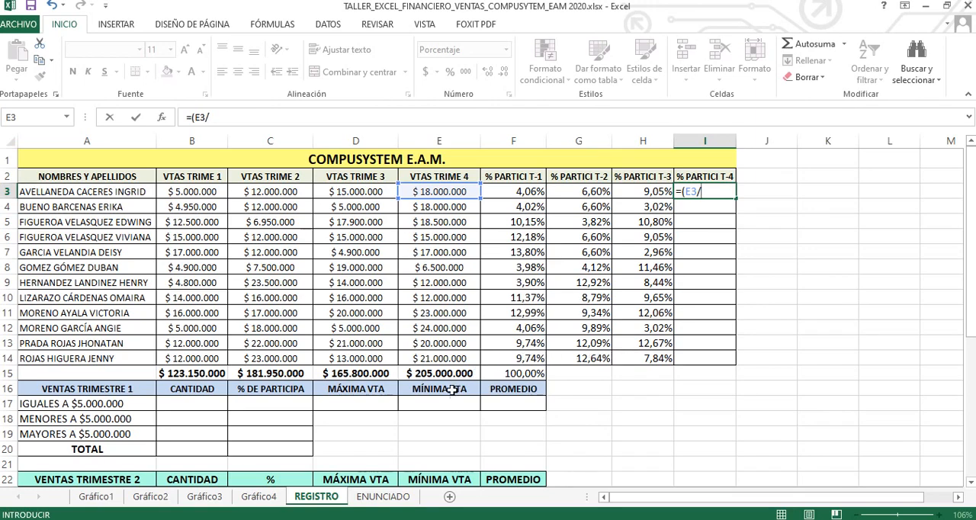
pyautogui.click(442, 374)
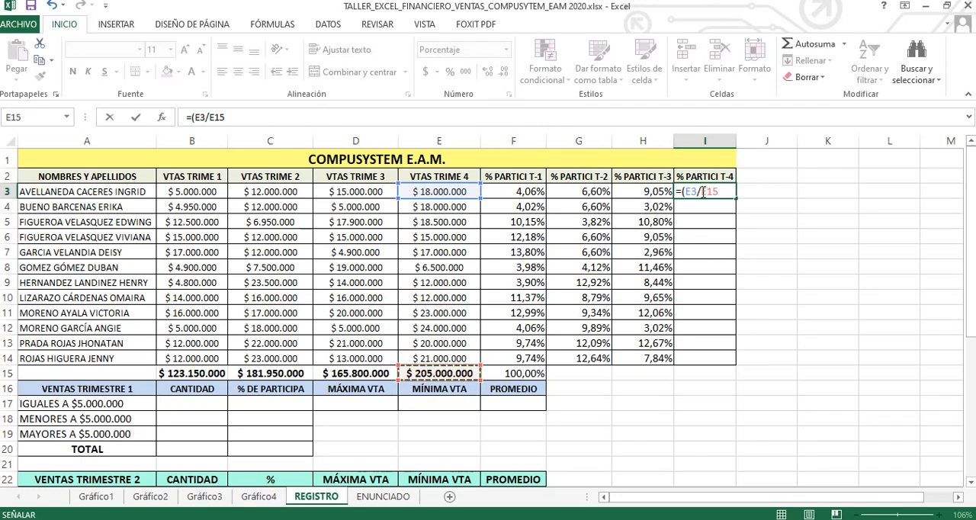
pyautogui.click(727, 192)
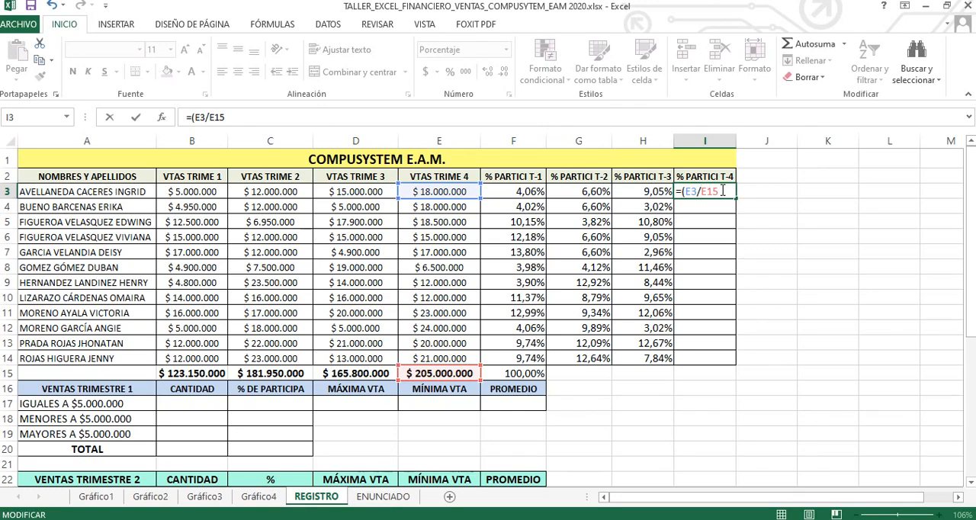
pyautogui.press('F4')
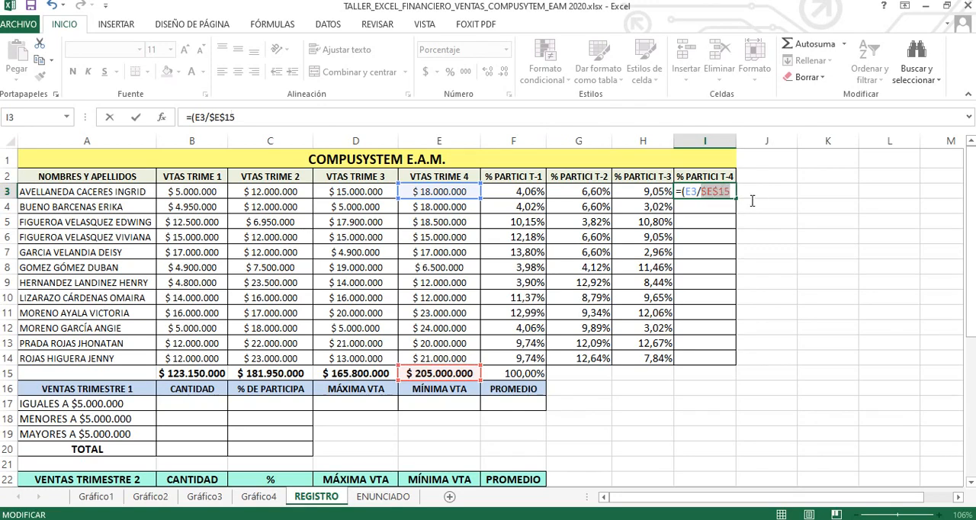
pyautogui.click(731, 192)
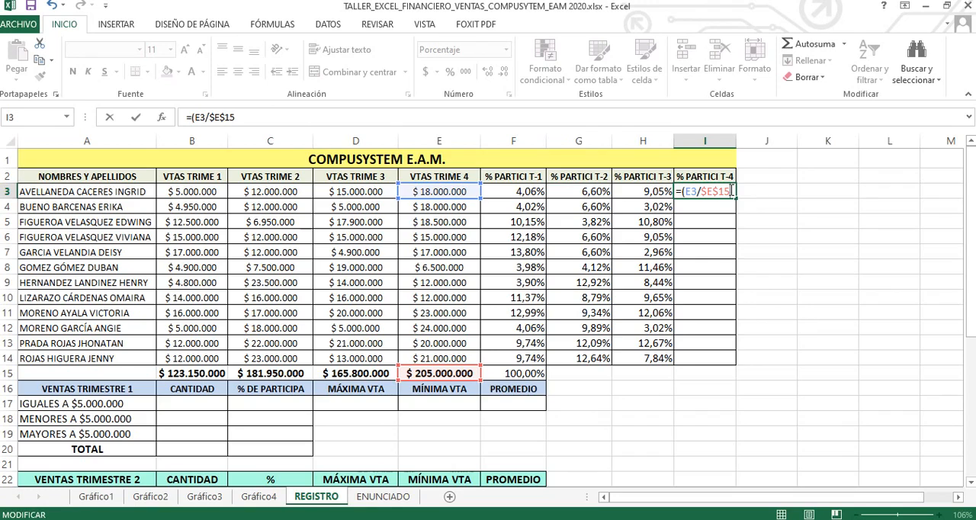
pyautogui.press('Return')
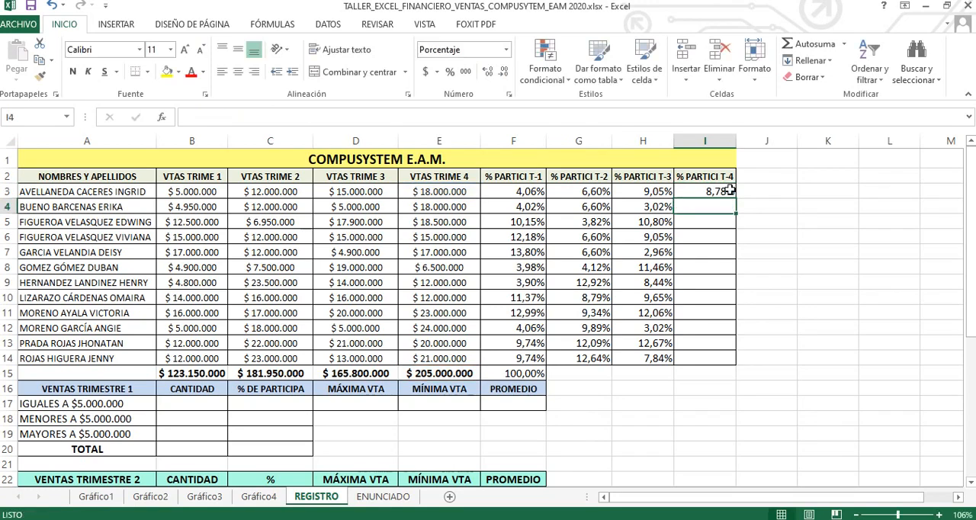
# Step: Fill the fourth-quarter participation formula from I3 down through I14
pyautogui.click(722, 192)
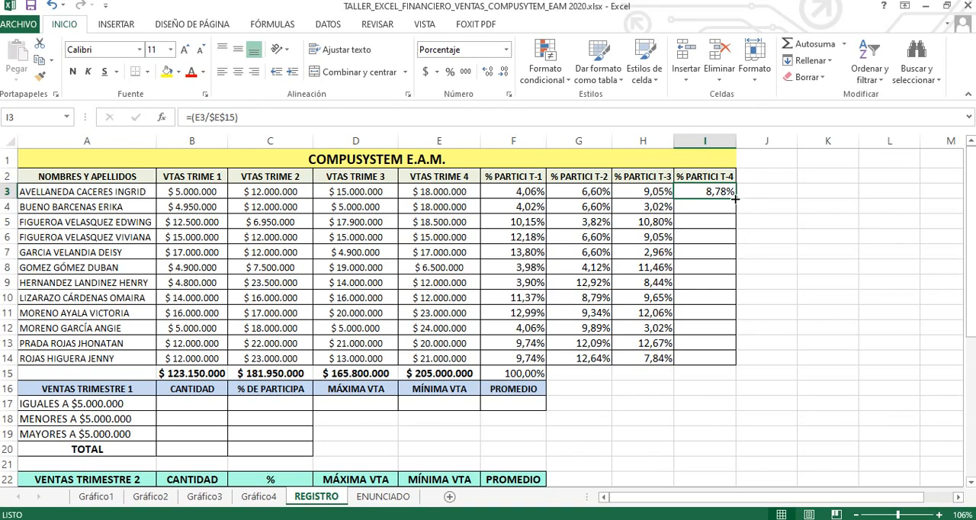
pyautogui.moveTo(735, 200); pyautogui.dragTo(738, 360)
pyautogui.click(705, 196)
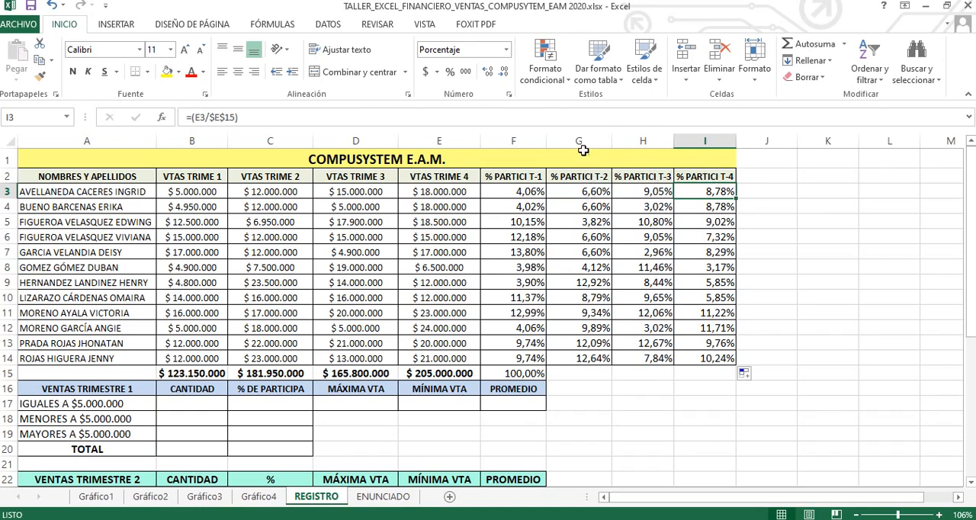
# Step: Total the second-quarter participation percentages (G3:G14) in cell G15 with an automatic sum
pyautogui.click(568, 373)
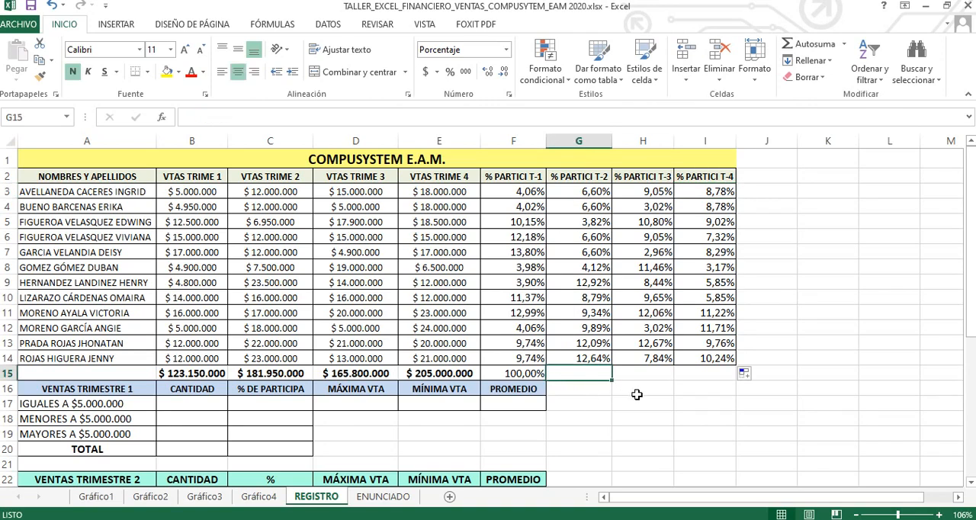
pyautogui.click(806, 43)
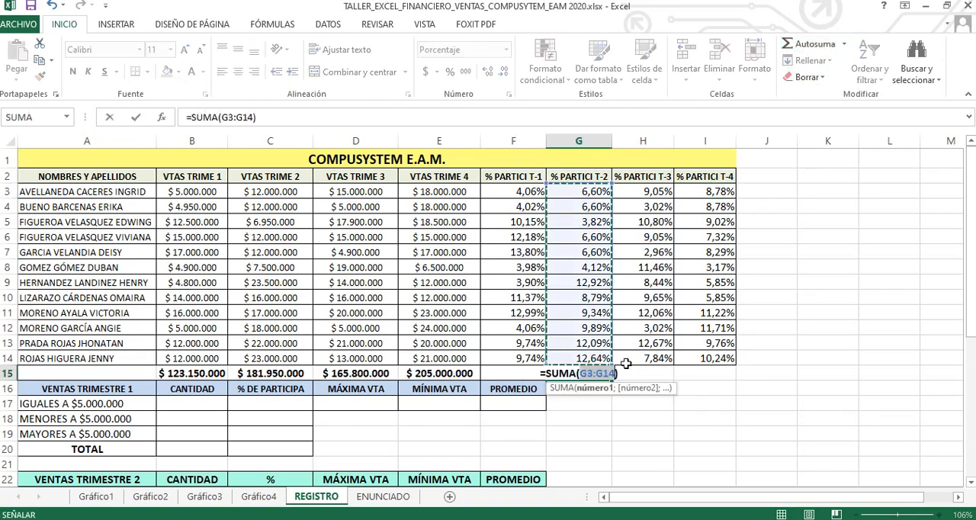
pyautogui.press('Return')
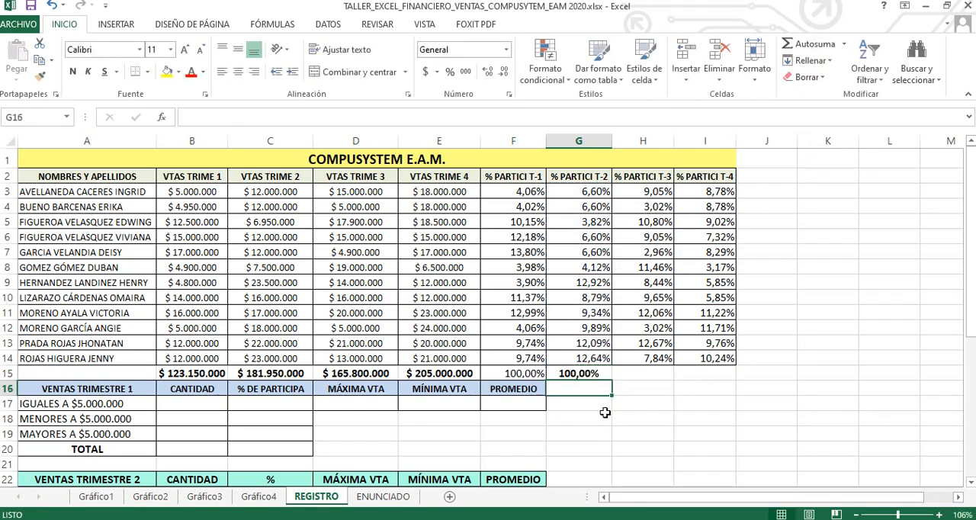
pyautogui.click(603, 373)
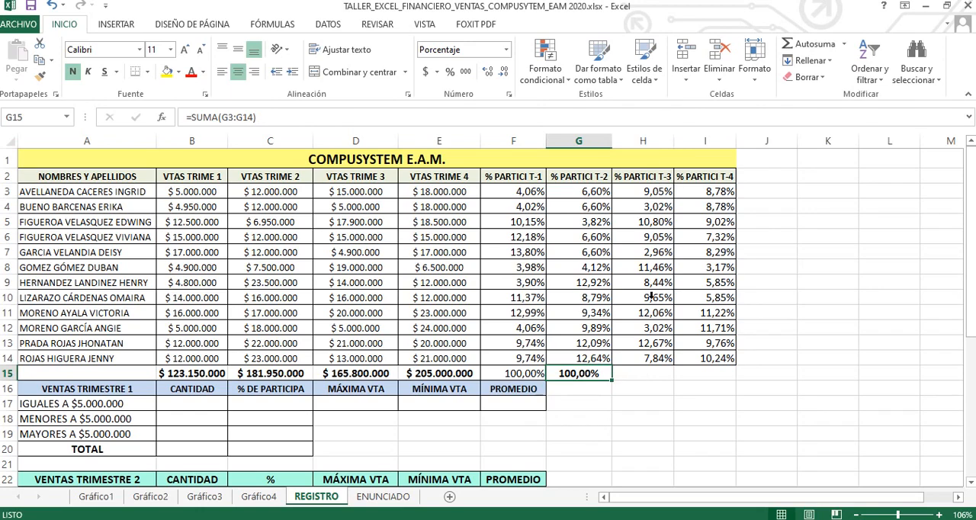
# Step: Total the third- and fourth-quarter participation percentages (H3:H14 and I3:I14) in cells H15 and I15 with automatic sums
pyautogui.click(640, 373)
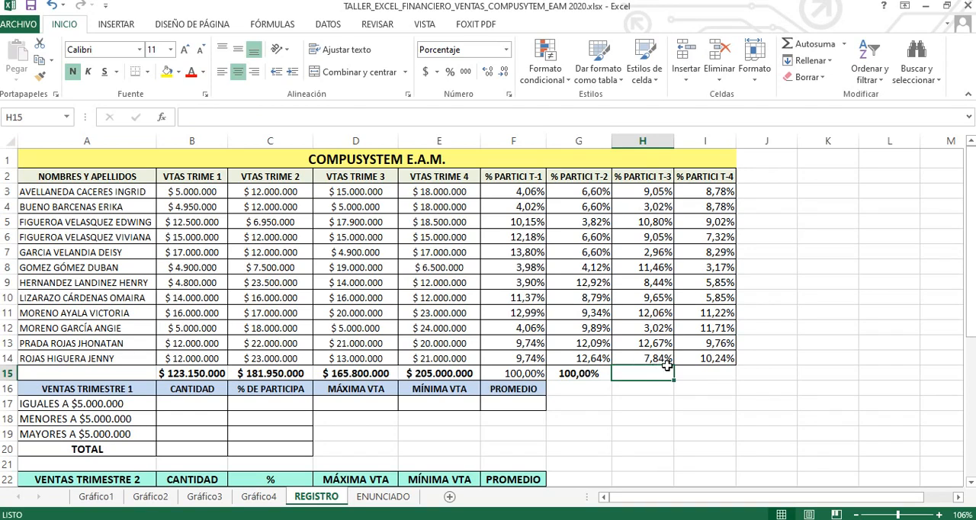
pyautogui.click(806, 46)
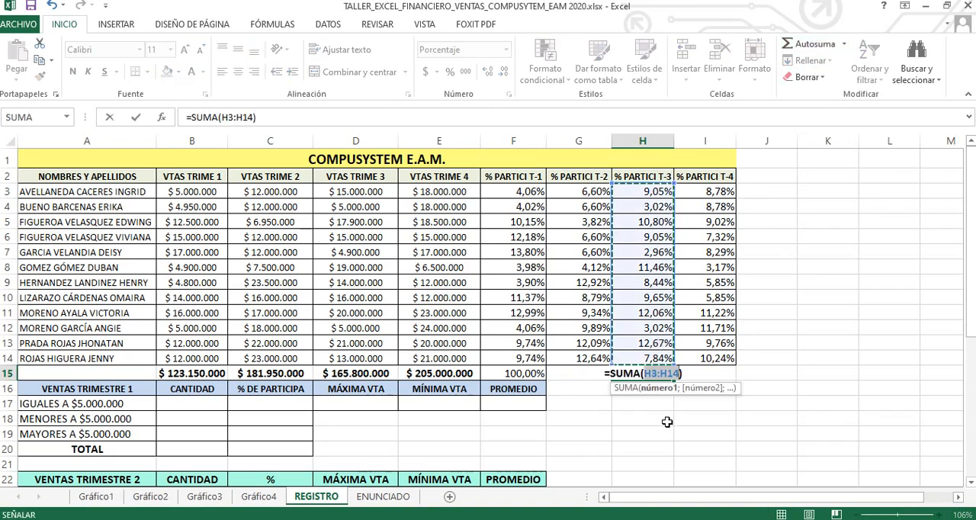
pyautogui.press('Return')
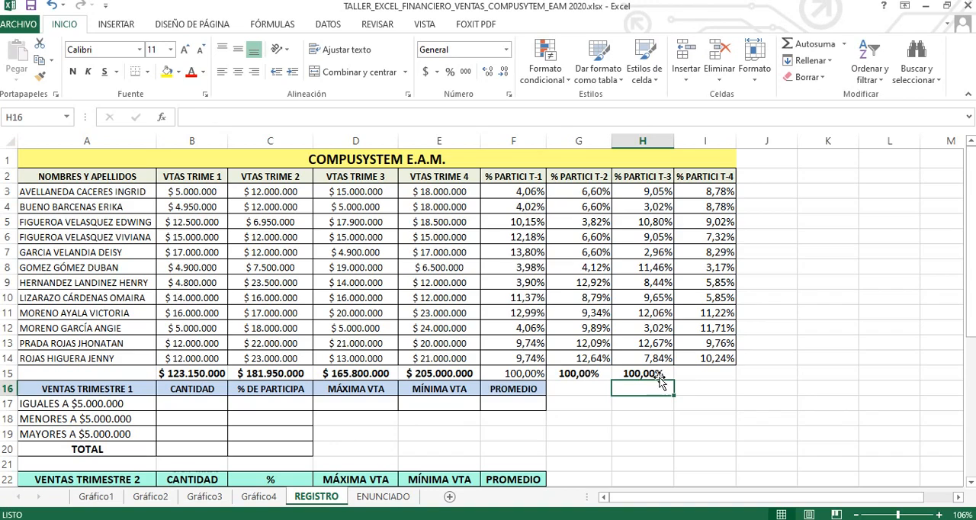
pyautogui.click(700, 370)
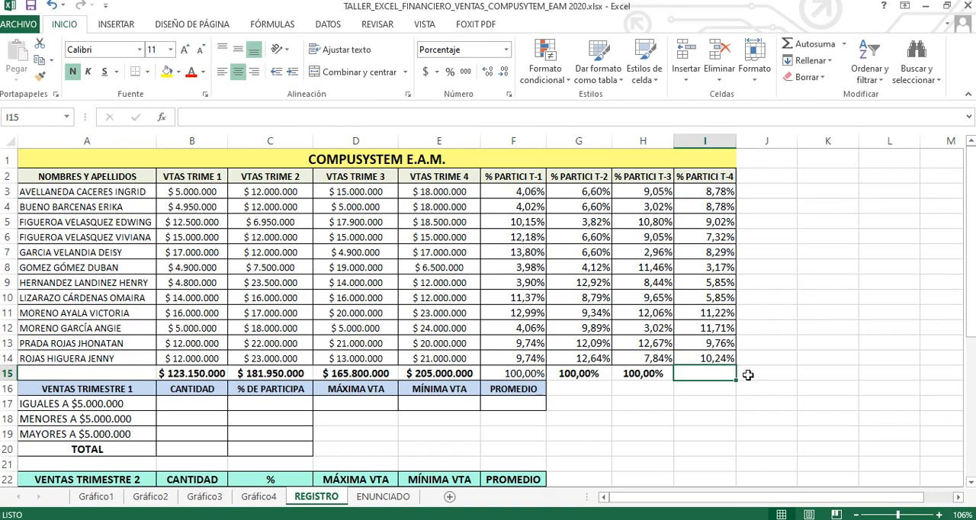
pyautogui.click(800, 47)
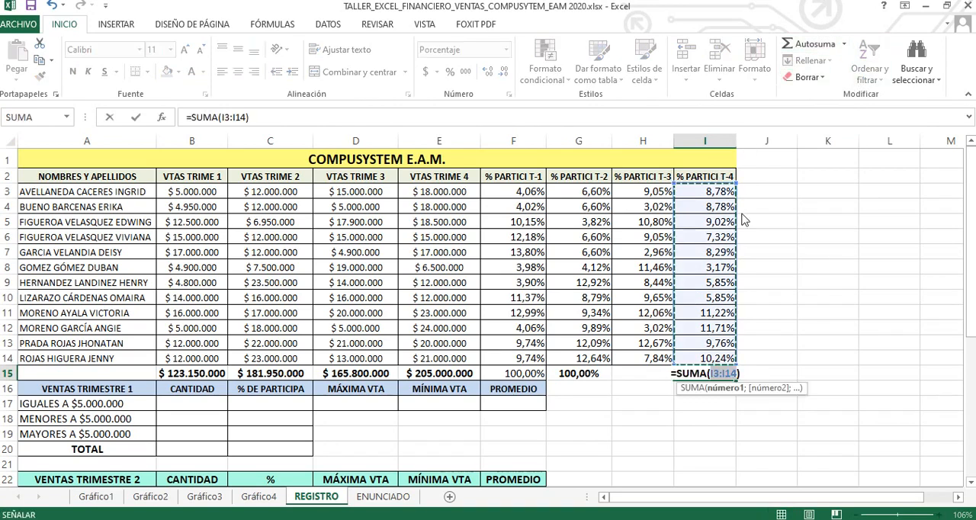
pyautogui.press('Return')
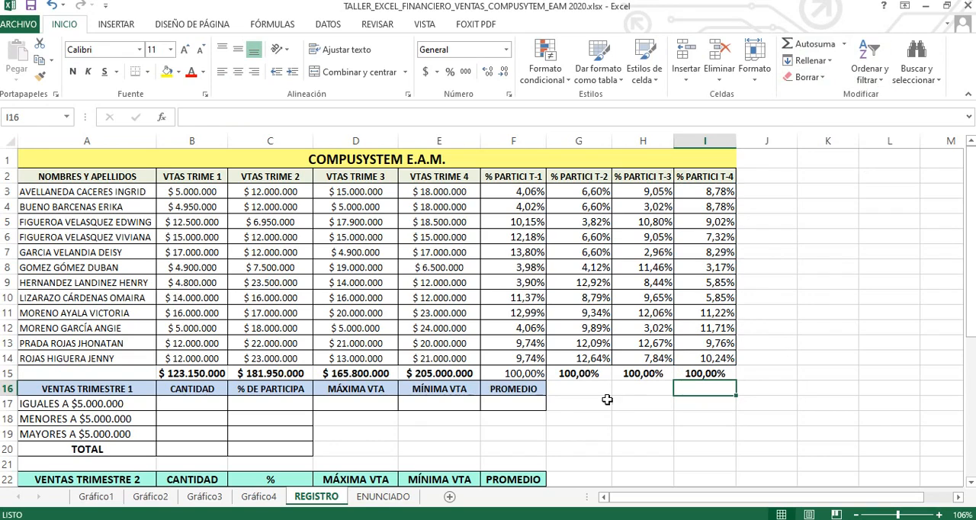
# Step: Apply all borders to the participation totals in G15:I15
pyautogui.moveTo(578, 374); pyautogui.dragTo(695, 373)
pyautogui.click(150, 73)
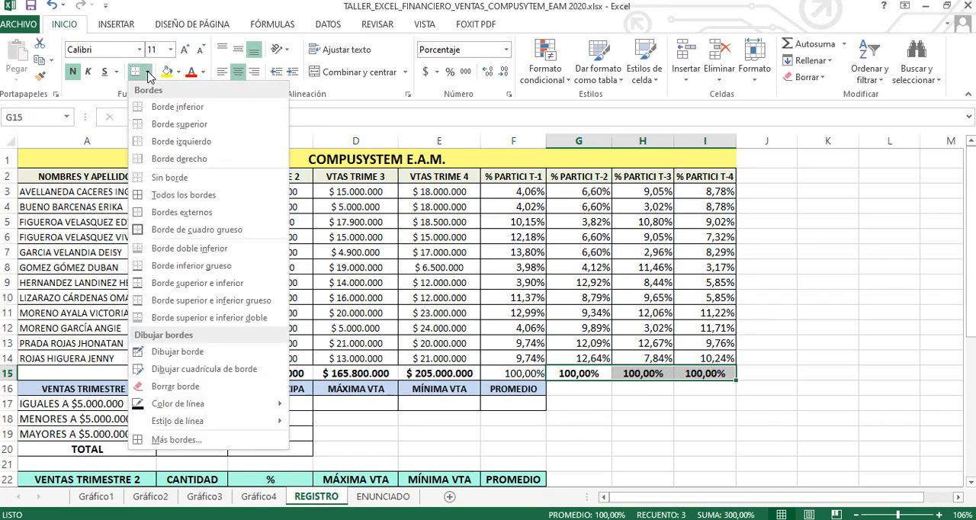
pyautogui.click(155, 196)
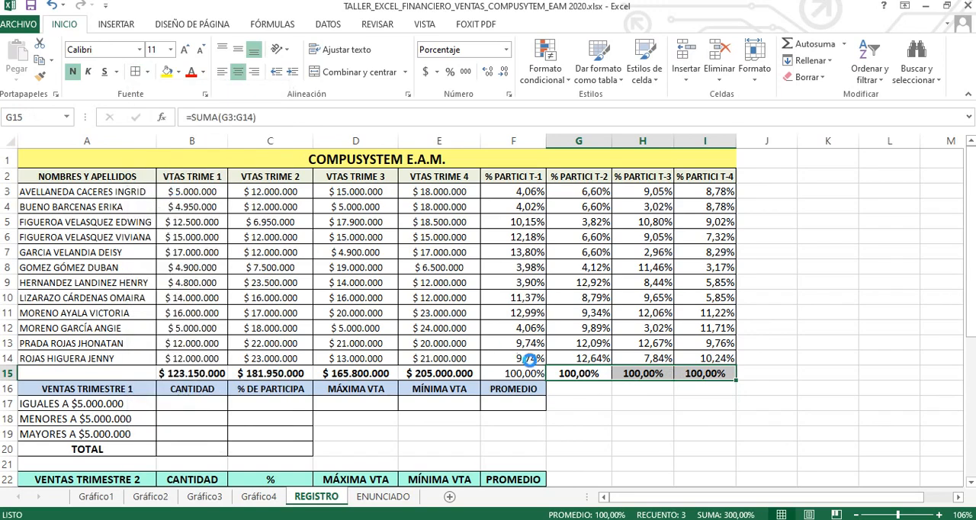
pyautogui.click(564, 390)
# Step: Make the first-quarter participation total in cell F15 bold
pyautogui.click(522, 376)
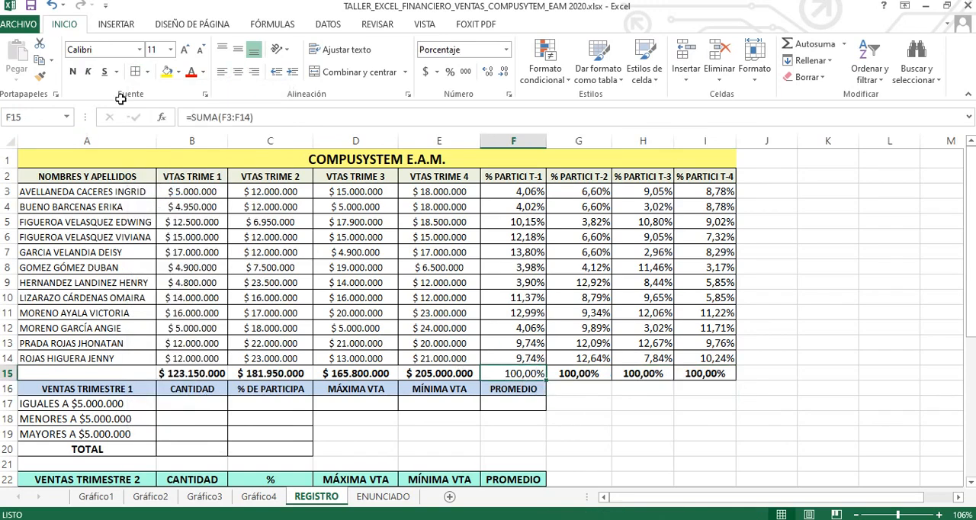
pyautogui.click(72, 71)
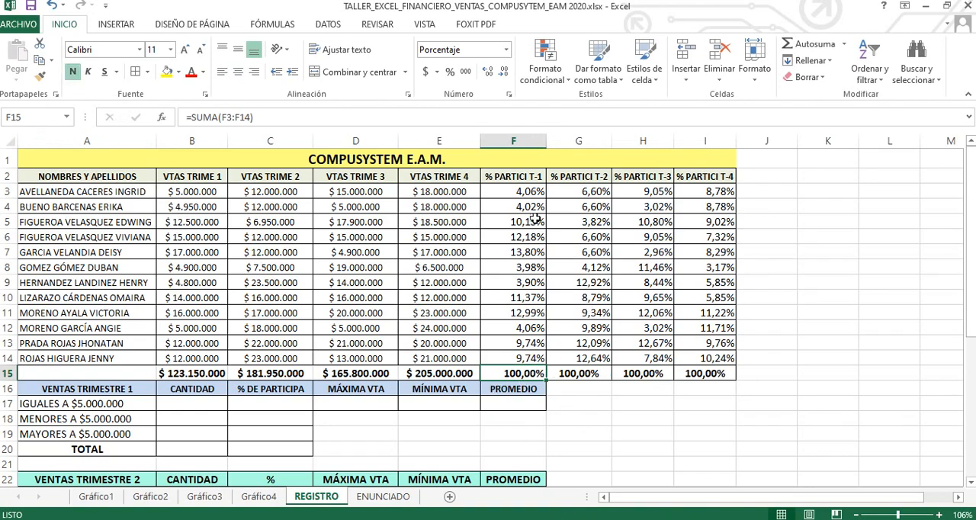
pyautogui.click(526, 192)
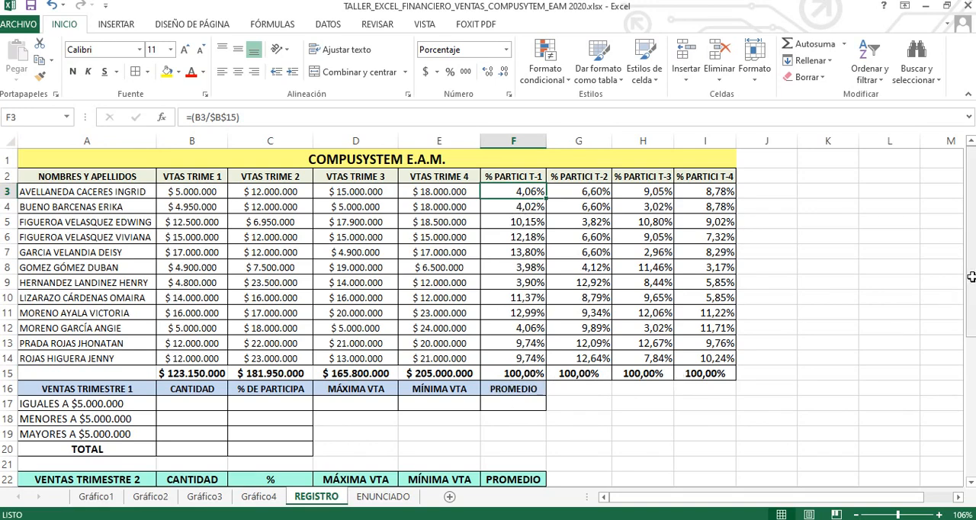
pyautogui.moveTo(973, 278)
pyautogui.mouseDown()
pyautogui.moveTo(973, 313)
pyautogui.moveTo(972, 274)
pyautogui.mouseUp()
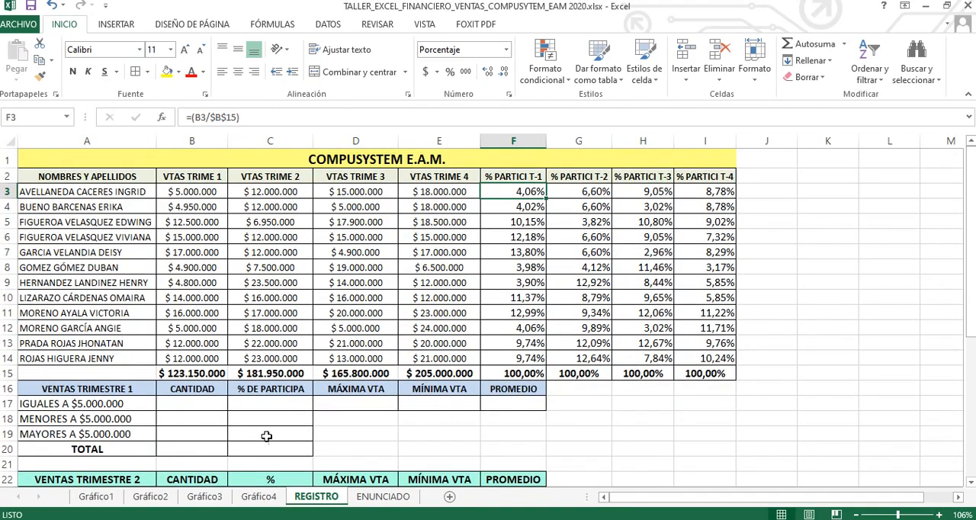
# Step: Insert the CONTAR.SI function from the Estadísticas category in cell B17, the first-quarter count of sales equal to $5.000.000
pyautogui.click(192, 403)
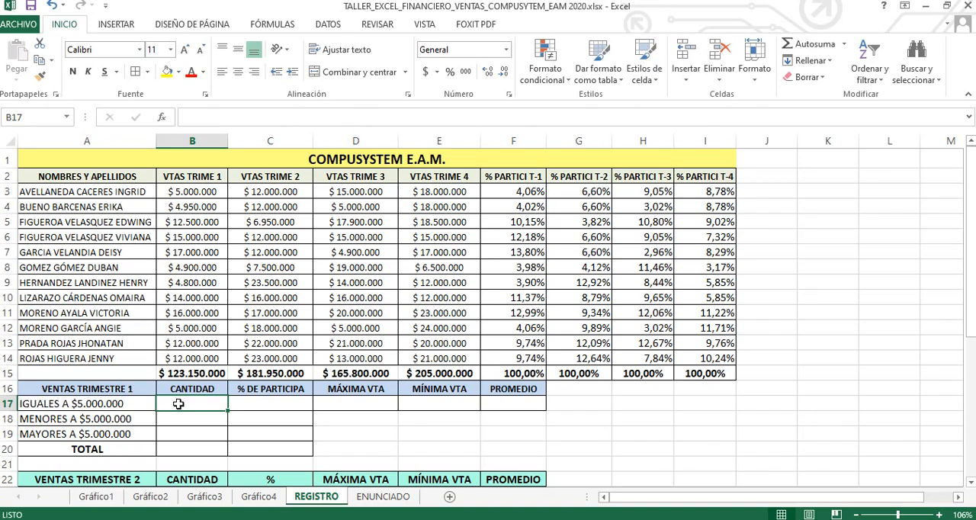
pyautogui.click(163, 120)
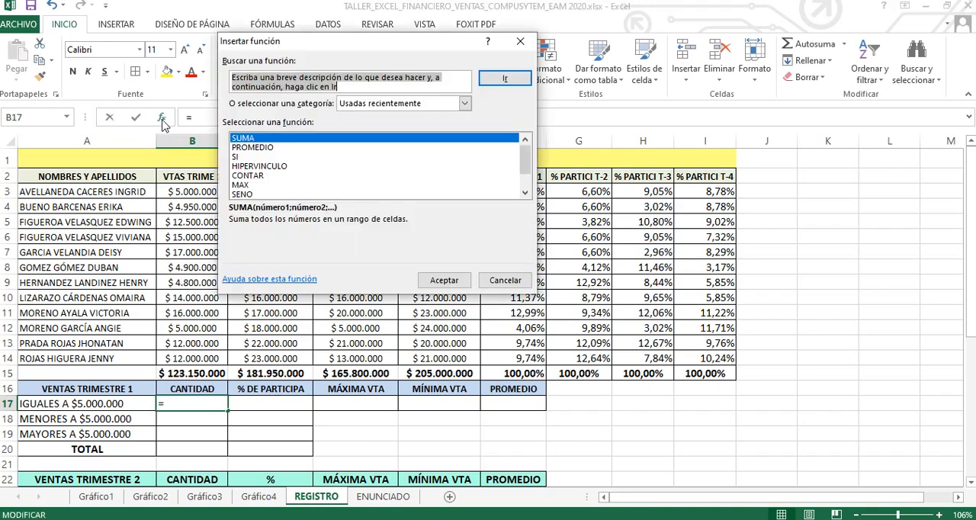
pyautogui.click(463, 103)
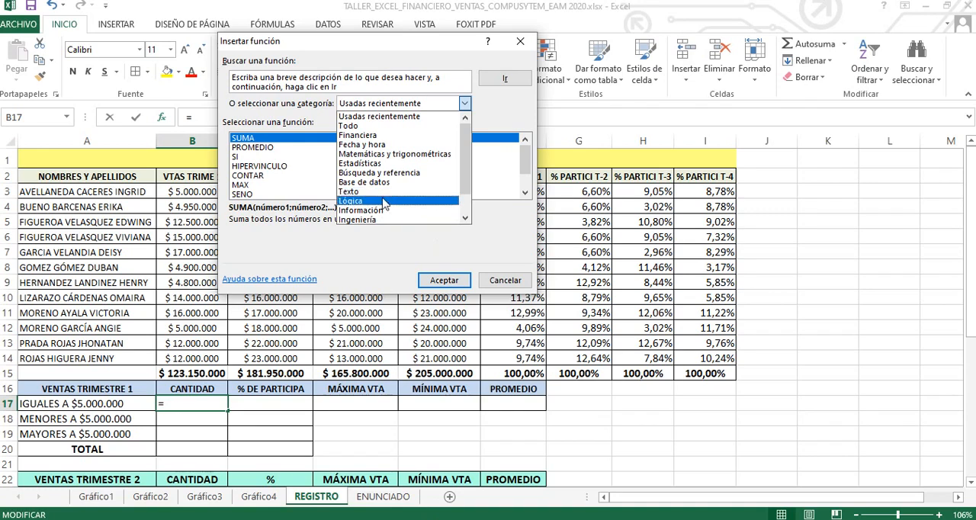
pyautogui.click(375, 167)
pyautogui.click(526, 194)
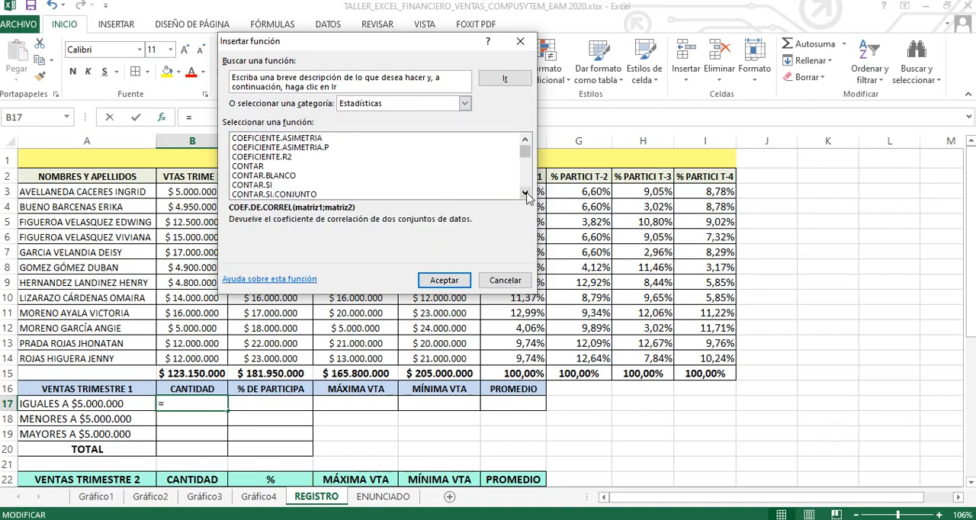
pyautogui.doubleClick(525, 195)
pyautogui.click(526, 194)
pyautogui.click(266, 157)
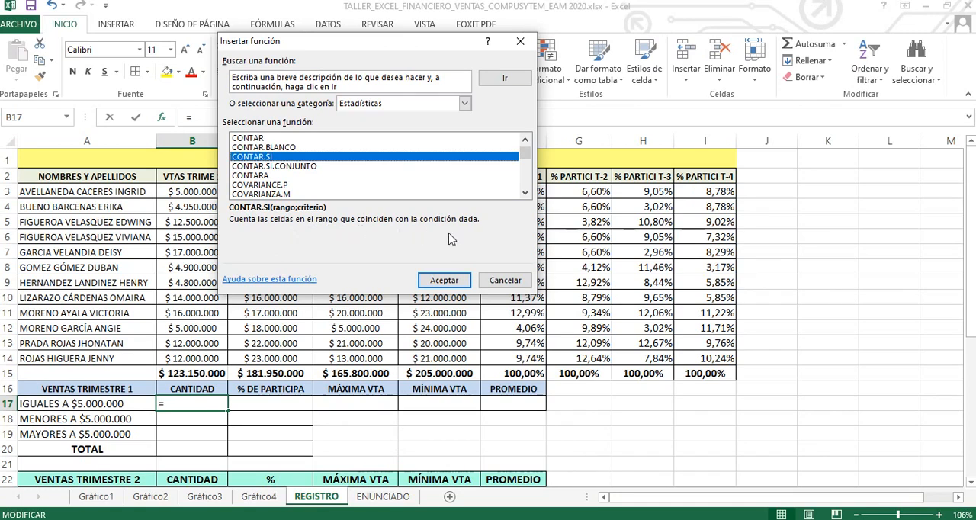
pyautogui.click(443, 282)
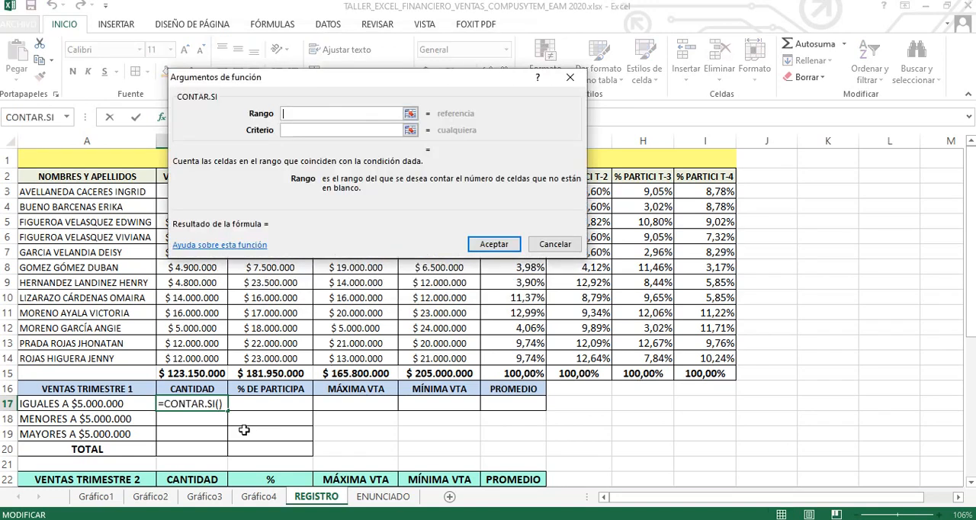
# Step: Complete the CONTAR.SI function in B17 with range B3:B14 and criterion =5000000
pyautogui.moveTo(298, 83); pyautogui.dragTo(411, 141)
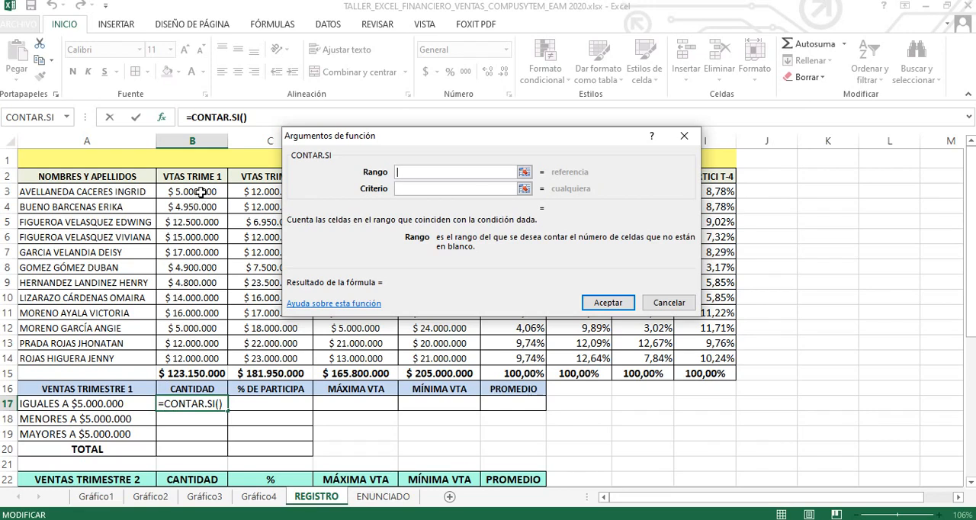
pyautogui.moveTo(199, 191); pyautogui.dragTo(204, 358)
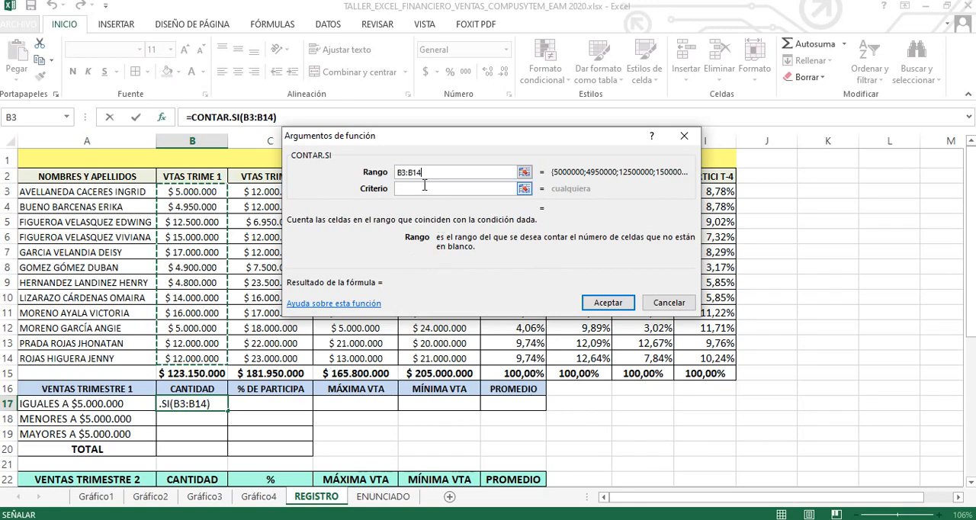
pyautogui.click(406, 188)
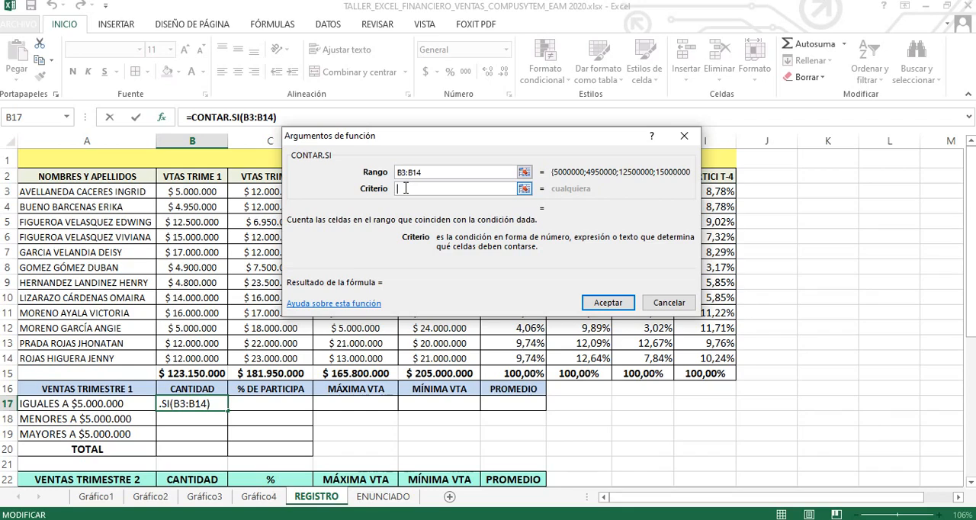
pyautogui.write('=')
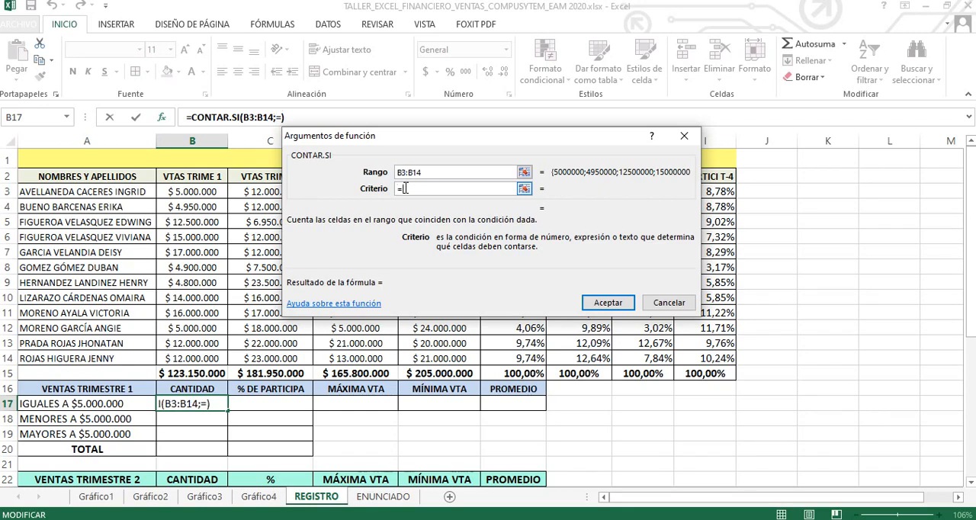
pyautogui.write('5000000')
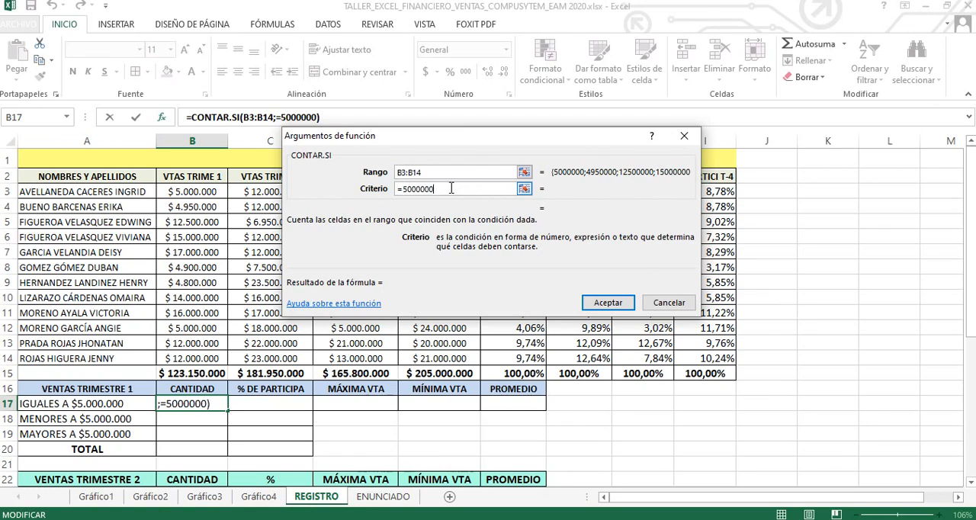
pyautogui.click(608, 303)
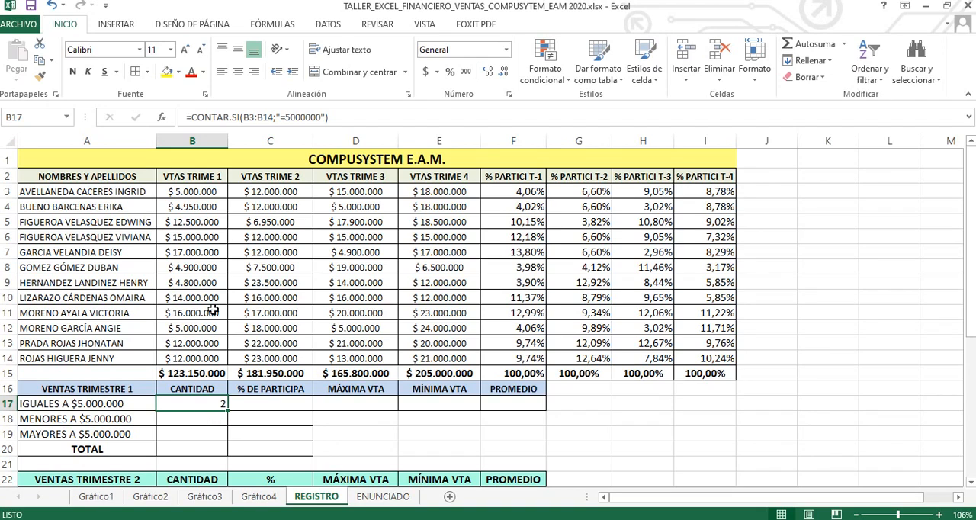
# Step: Count the first-quarter sales below $5.000.000 in cell B18 using CONTAR.SI with range B3:B14 and criterion <5000000
pyautogui.click(195, 419)
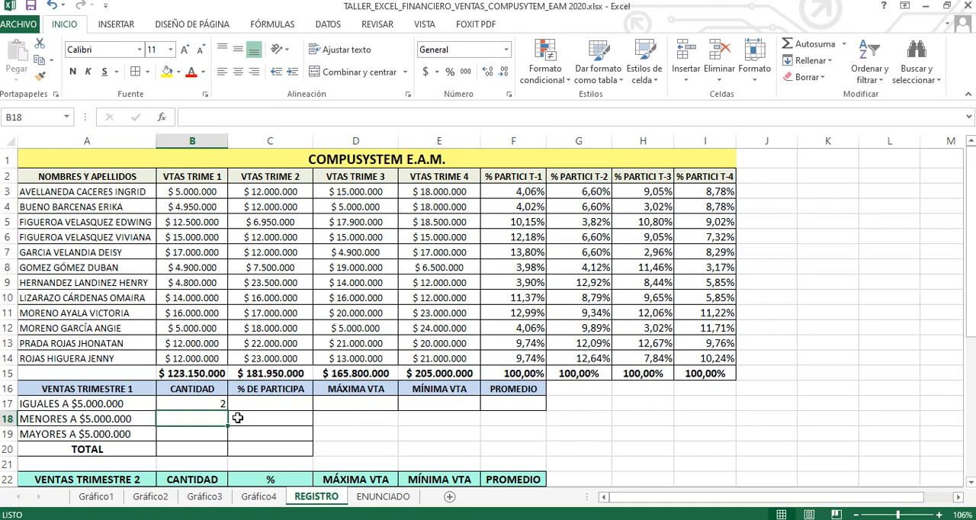
pyautogui.hotkey('shift', 'F3')
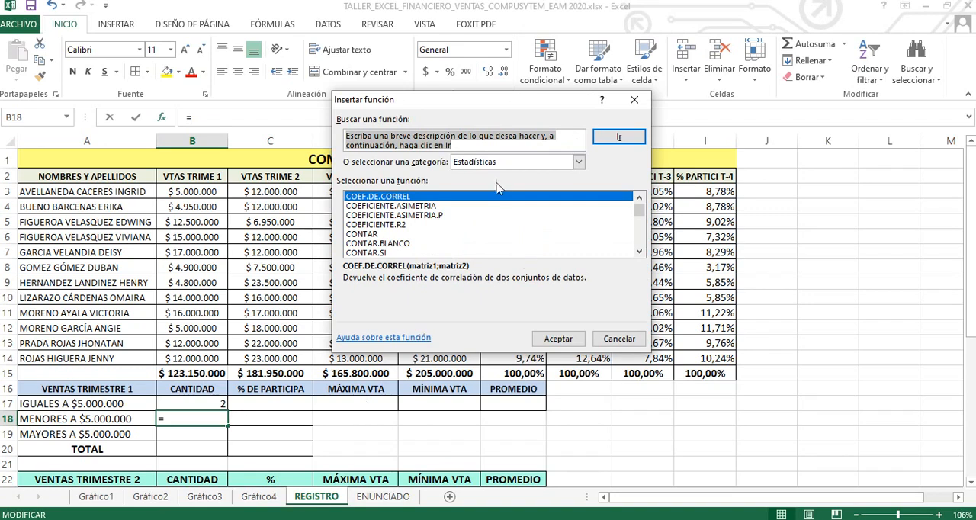
pyautogui.moveTo(401, 102); pyautogui.dragTo(425, 103)
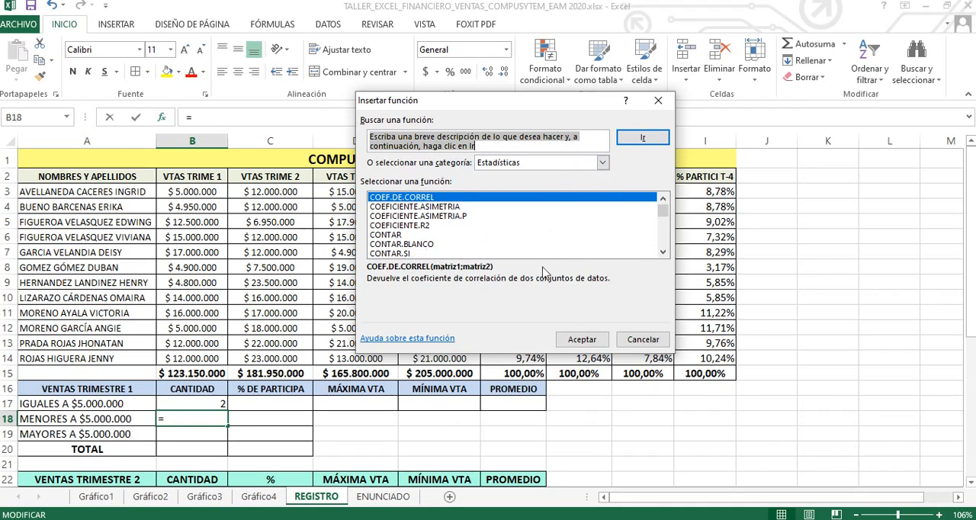
pyautogui.doubleClick(660, 254)
pyautogui.click(408, 235)
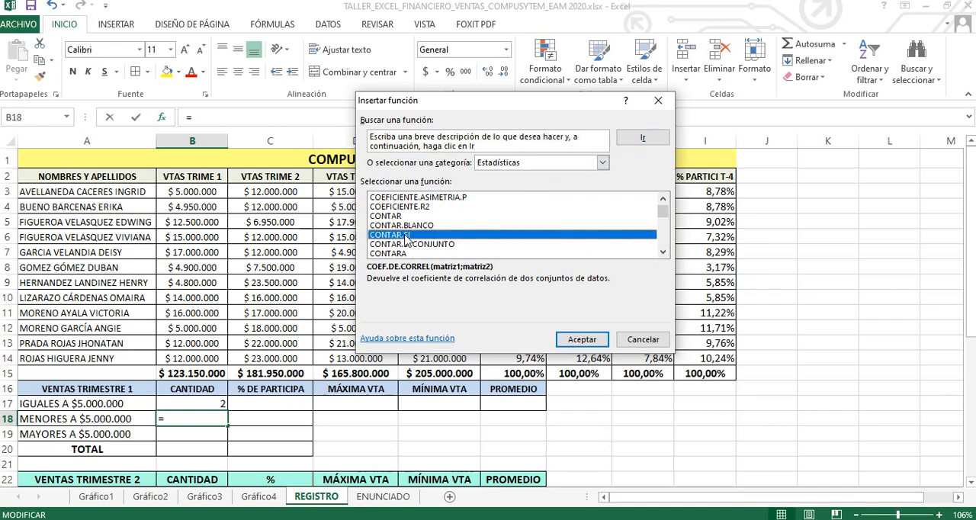
pyautogui.click(582, 340)
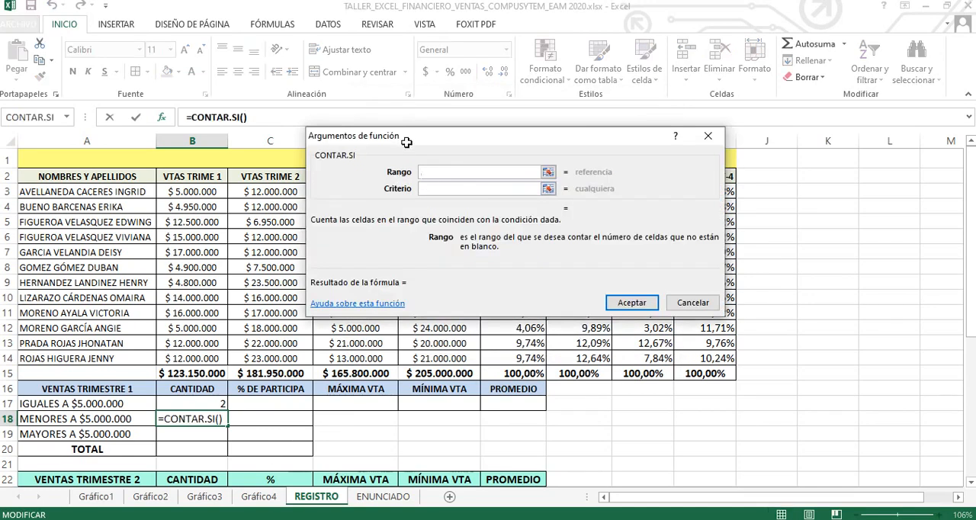
pyautogui.moveTo(407, 142); pyautogui.dragTo(371, 173)
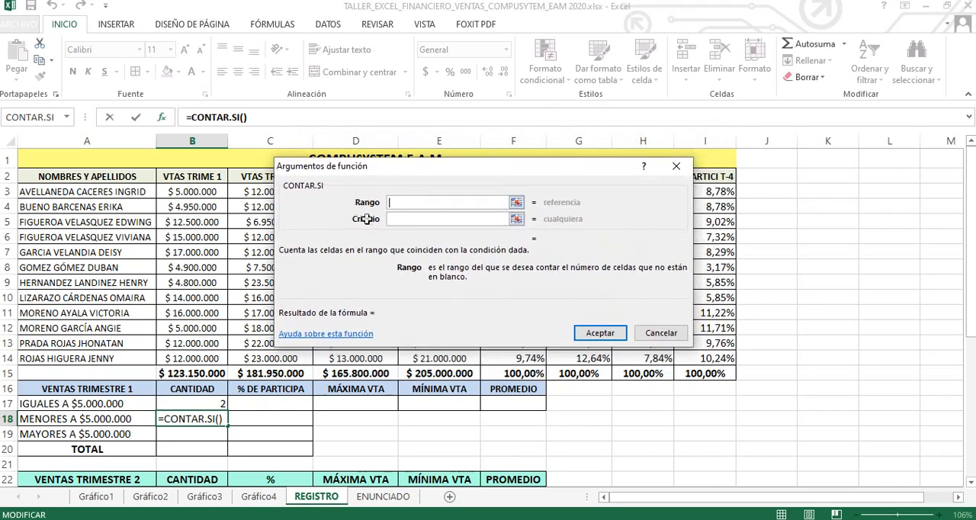
pyautogui.moveTo(196, 193); pyautogui.dragTo(198, 357)
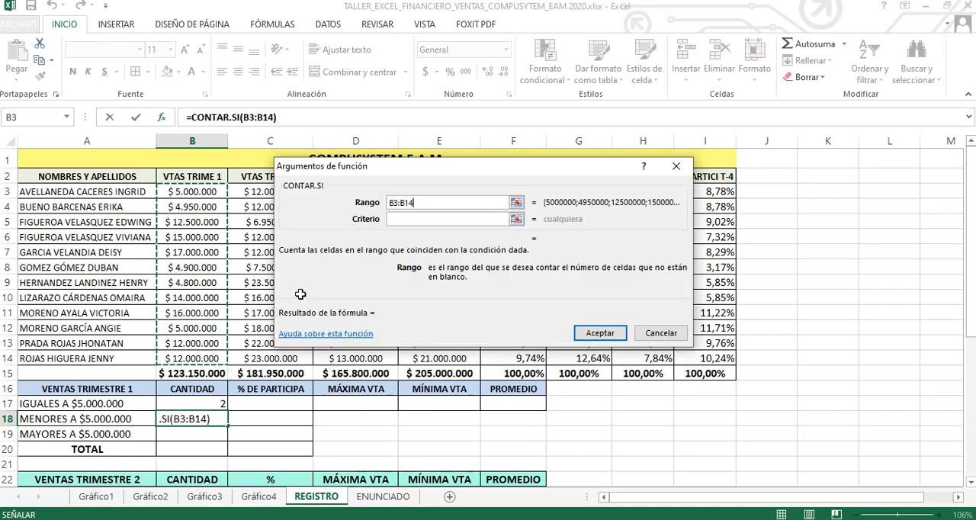
pyautogui.click(414, 219)
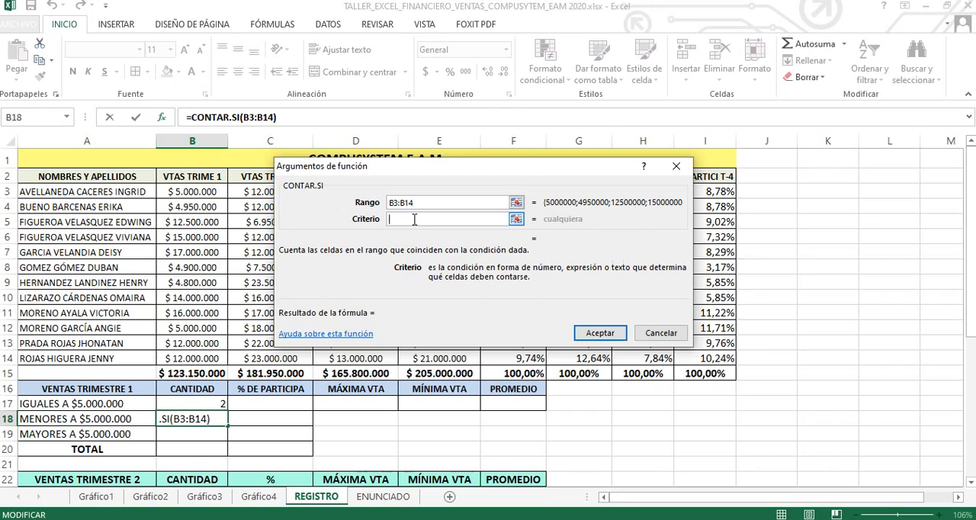
pyautogui.write('<500')
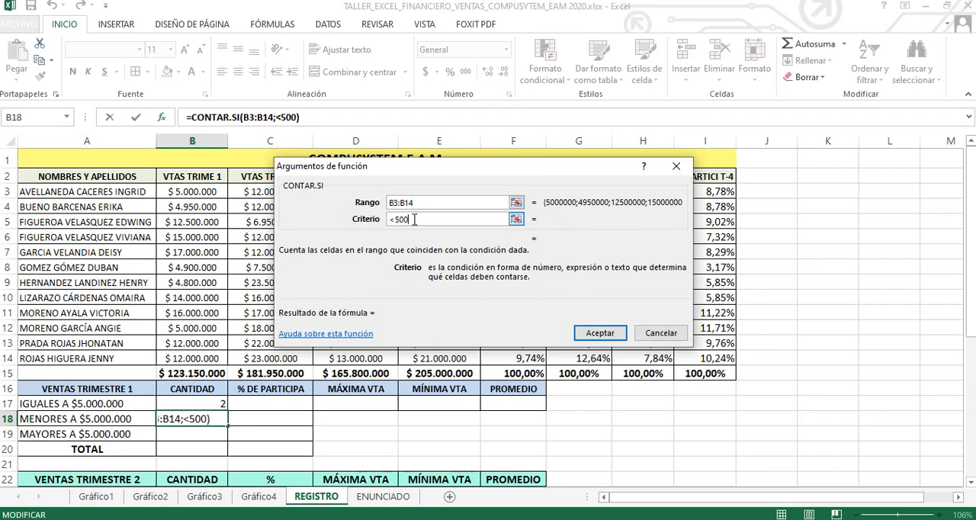
pyautogui.write('0000')
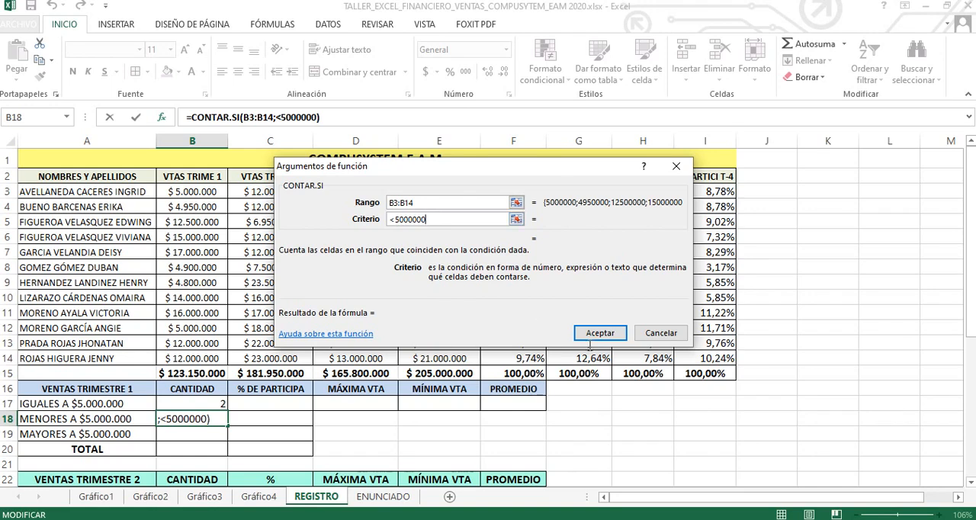
pyautogui.click(600, 333)
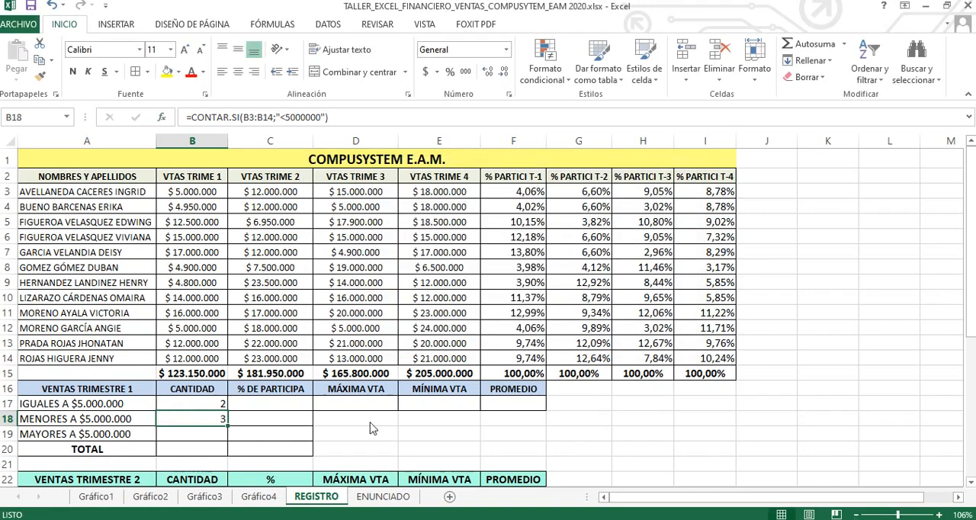
# Step: Count the first-quarter sales above $5.000.000 in cell B19 using CONTAR.SI with range B3:B14 and criterion >5000000
pyautogui.click(200, 434)
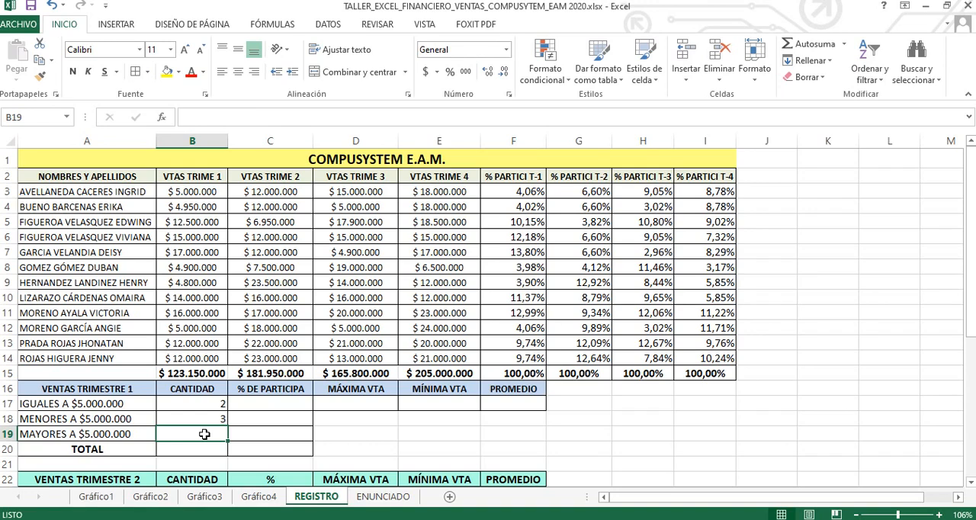
pyautogui.hotkey('shift', 'F3')
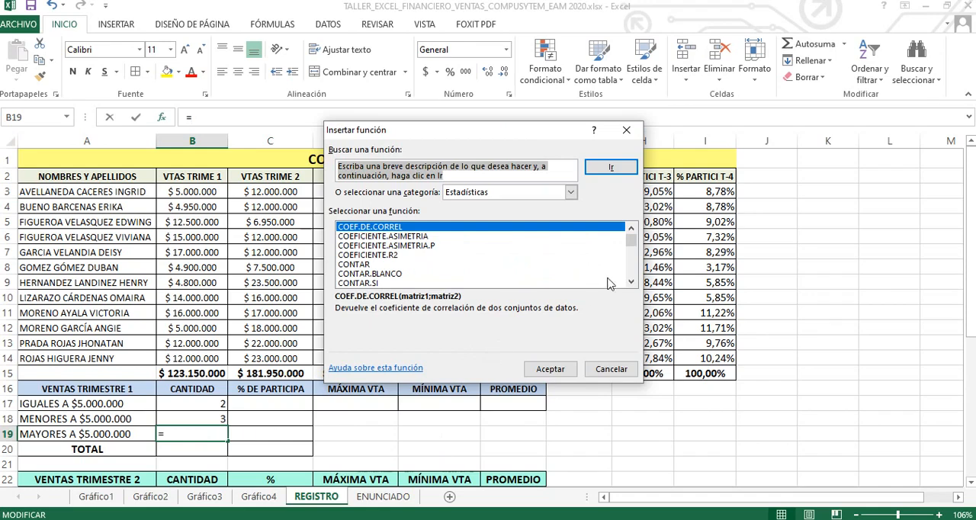
pyautogui.click(631, 281)
pyautogui.click(632, 281)
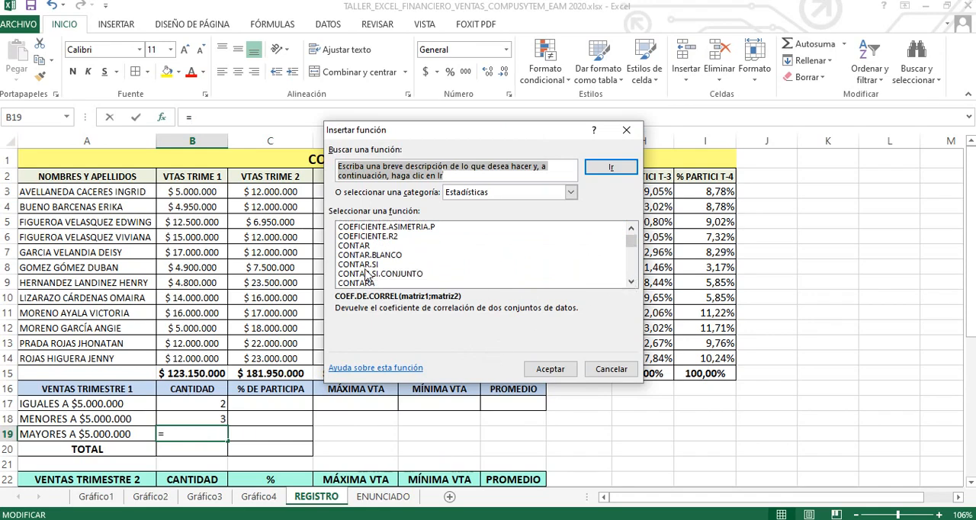
pyautogui.click(371, 266)
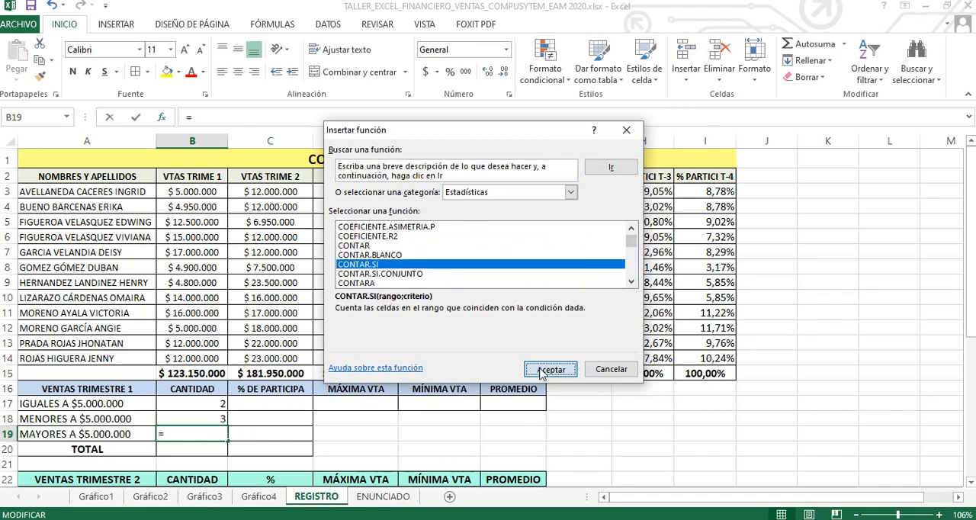
pyautogui.click(549, 369)
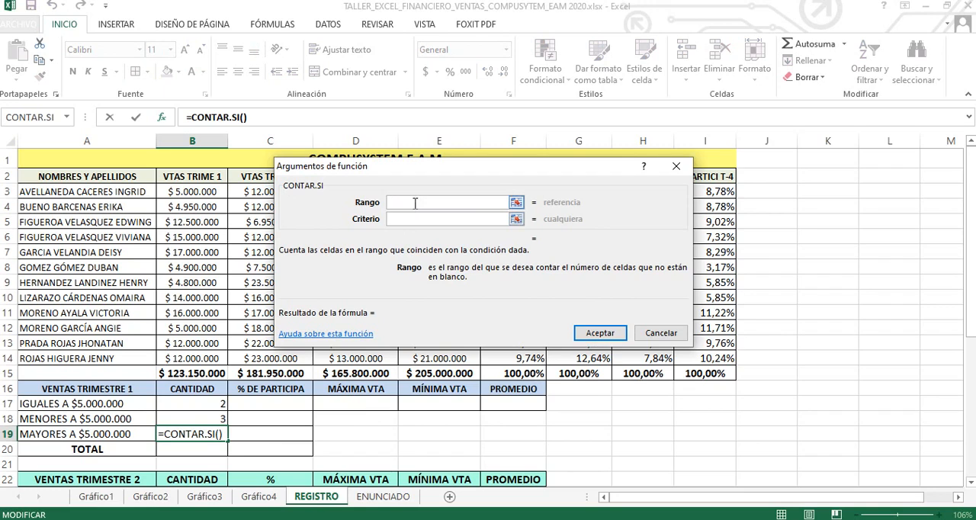
pyautogui.moveTo(207, 197); pyautogui.dragTo(198, 356)
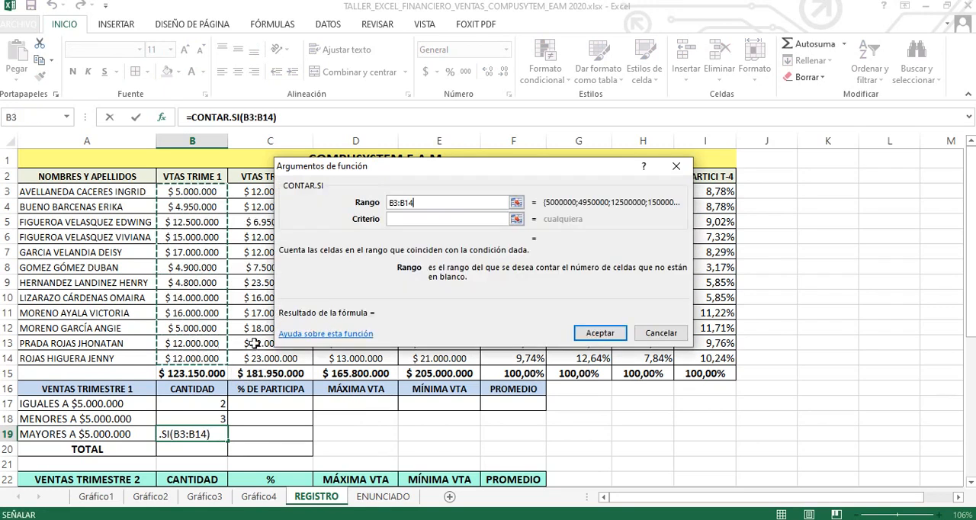
pyautogui.click(409, 219)
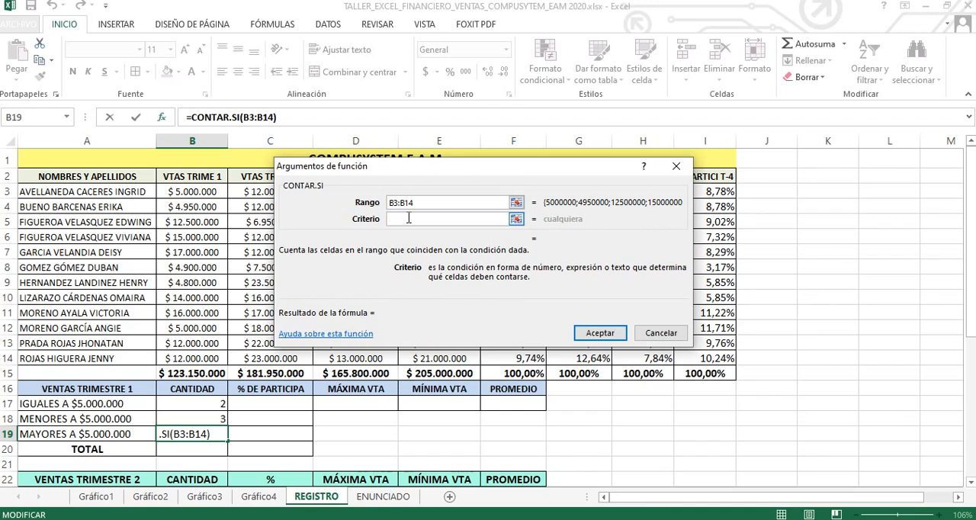
pyautogui.write('>5')
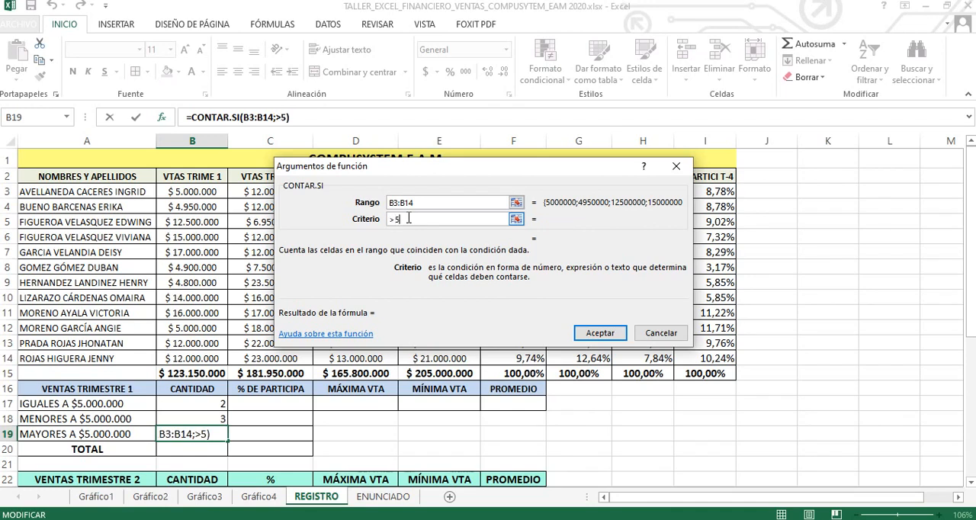
pyautogui.write('000000')
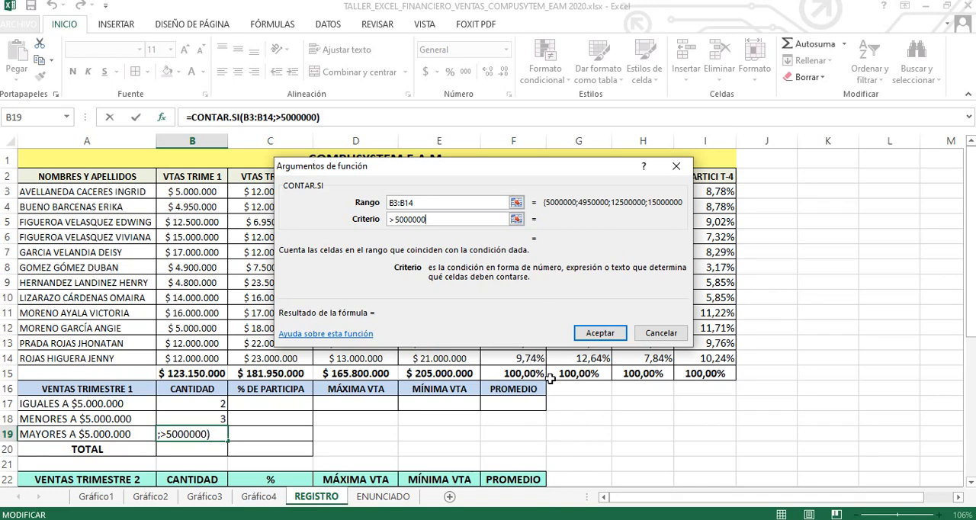
pyautogui.click(600, 333)
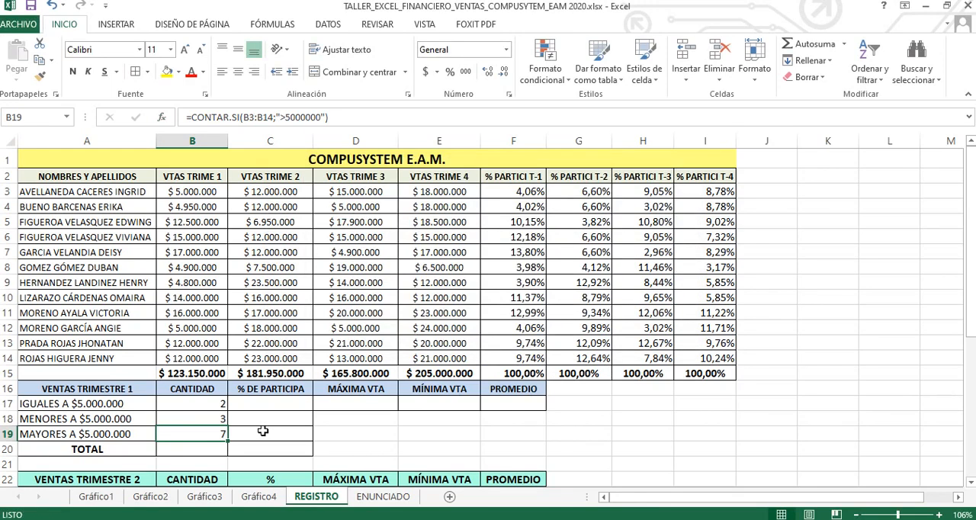
# Step: Total the first-quarter counts B17:B19 in cell B20 with Autosuma
pyautogui.click(204, 447)
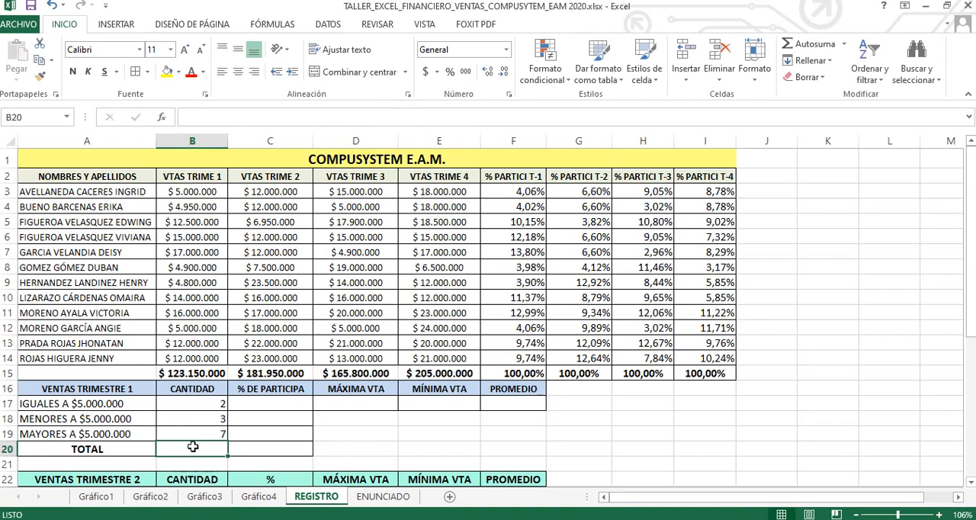
pyautogui.click(805, 50)
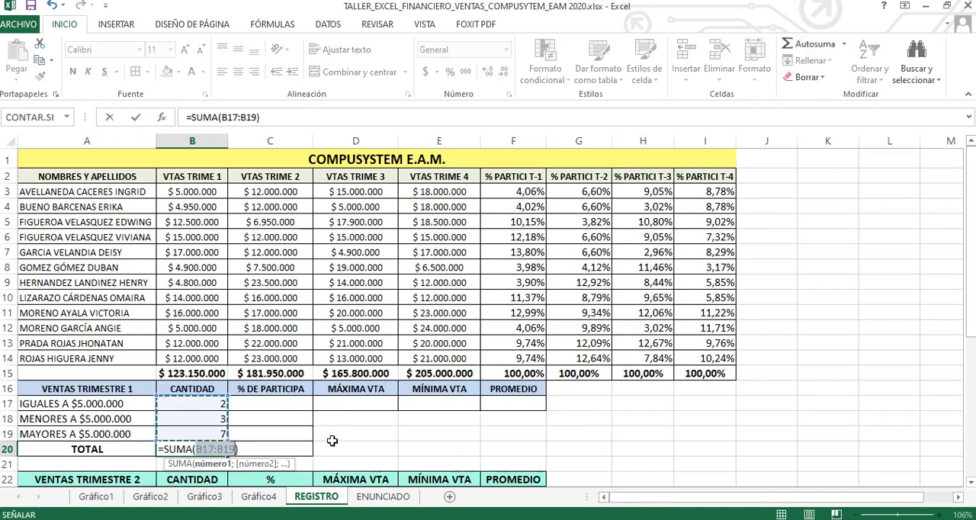
pyautogui.press('Return')
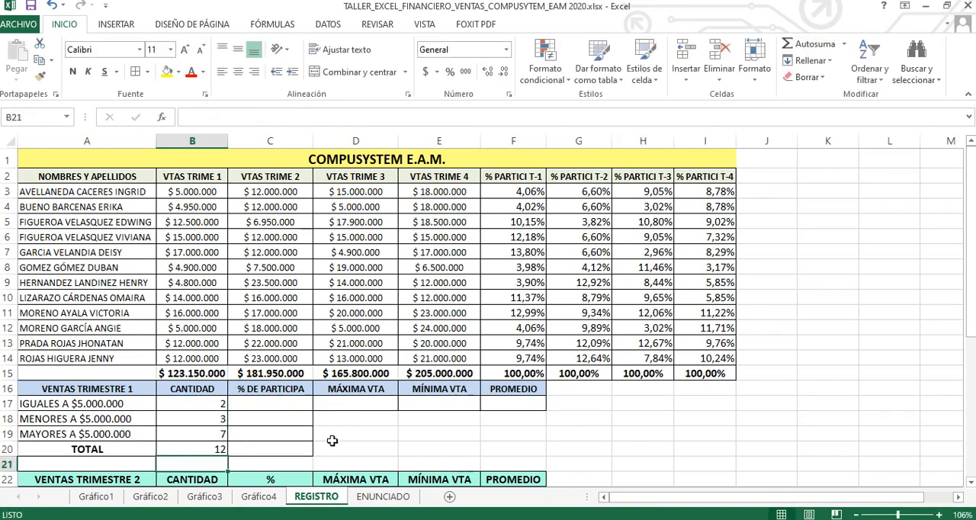
pyautogui.click(216, 450)
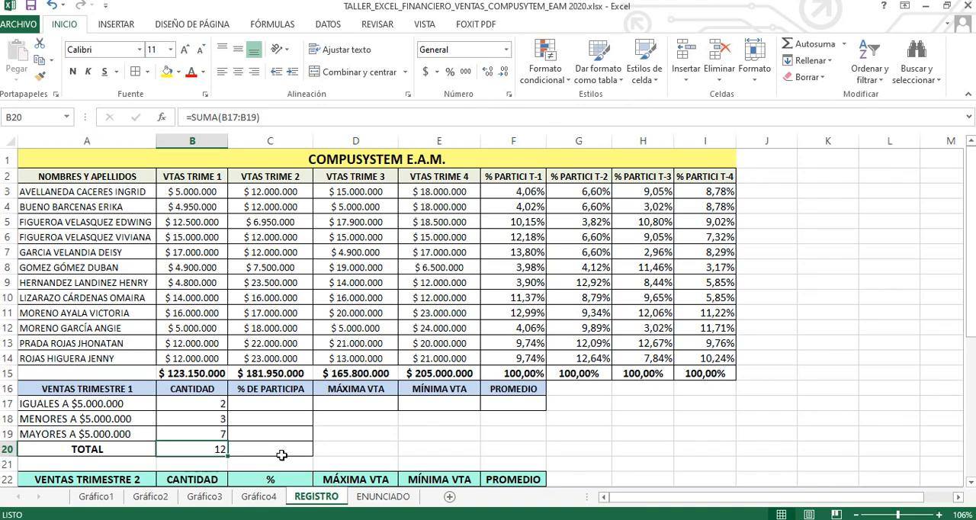
# Step: Insert the SUMAR.SI function from the Matemáticas y trigonométricas category in cell C17, the participation percentage for sales equal to $5.000.000
pyautogui.click(281, 401)
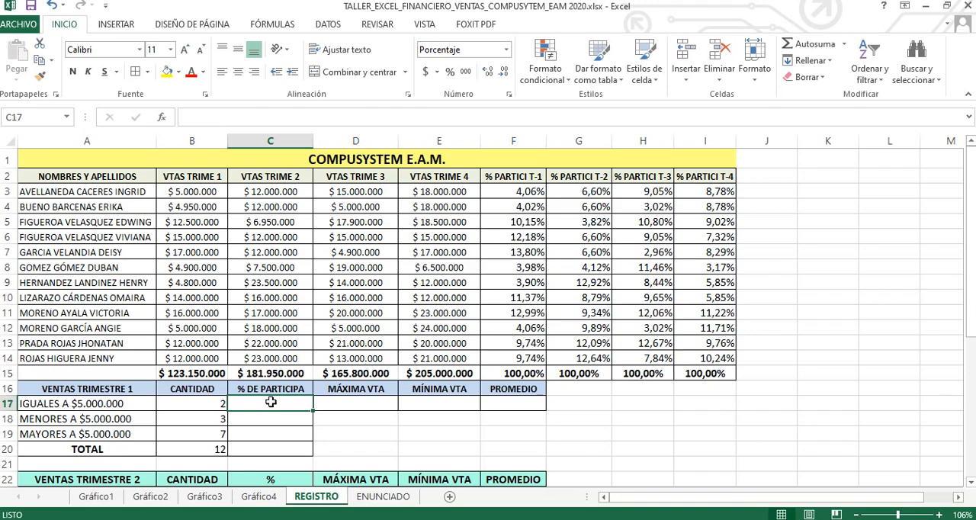
pyautogui.hotkey('shift', 'F3')
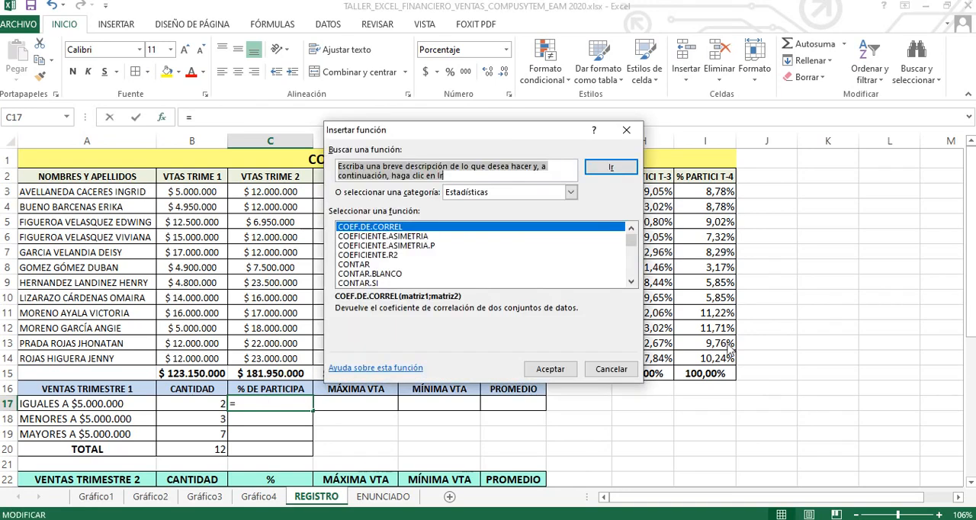
pyautogui.click(571, 192)
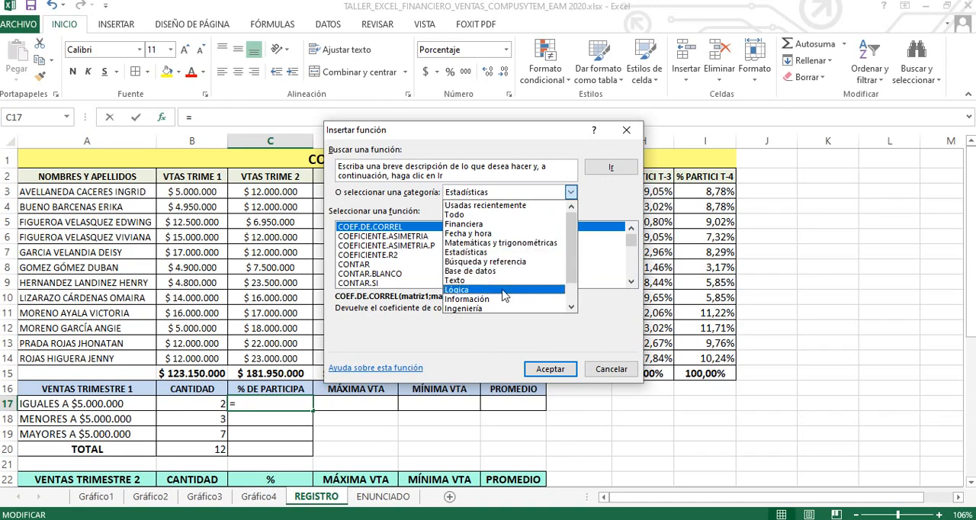
pyautogui.moveTo(572, 250); pyautogui.dragTo(572, 267)
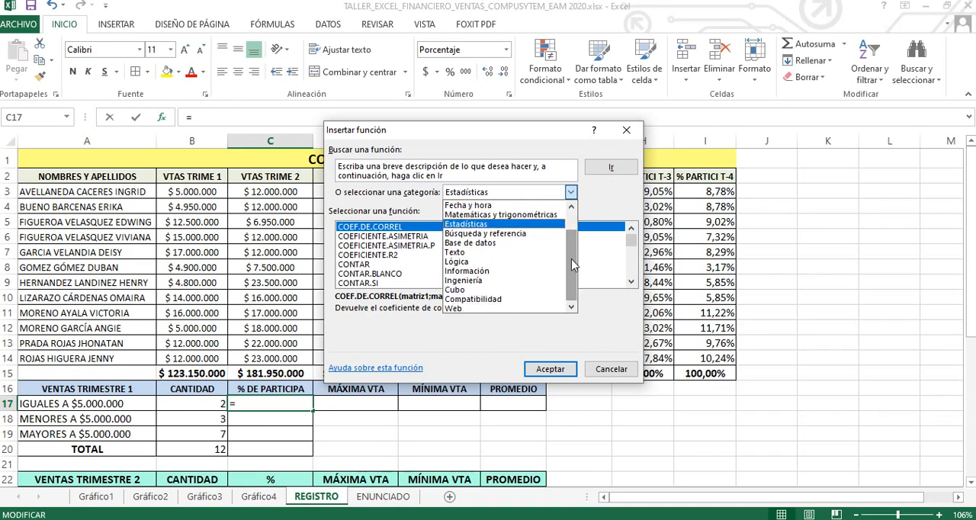
pyautogui.click(497, 215)
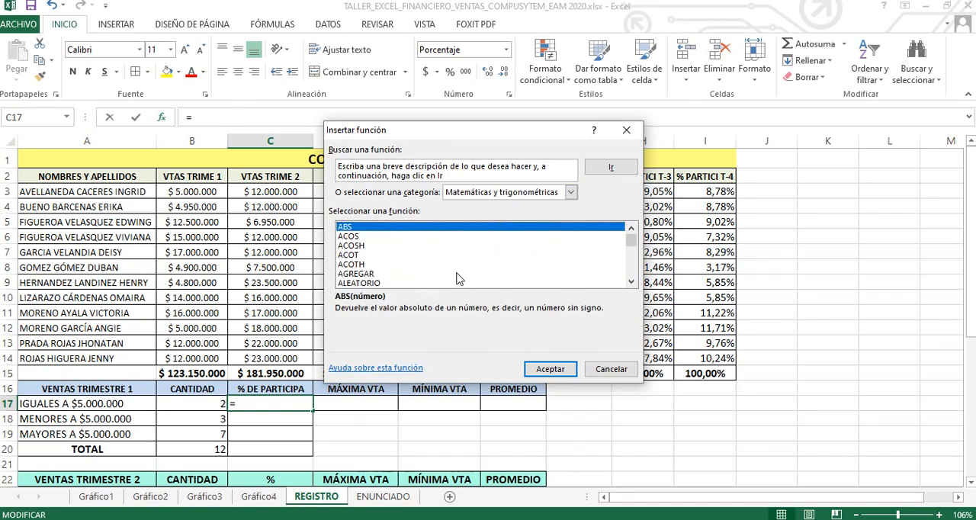
pyautogui.click(352, 237)
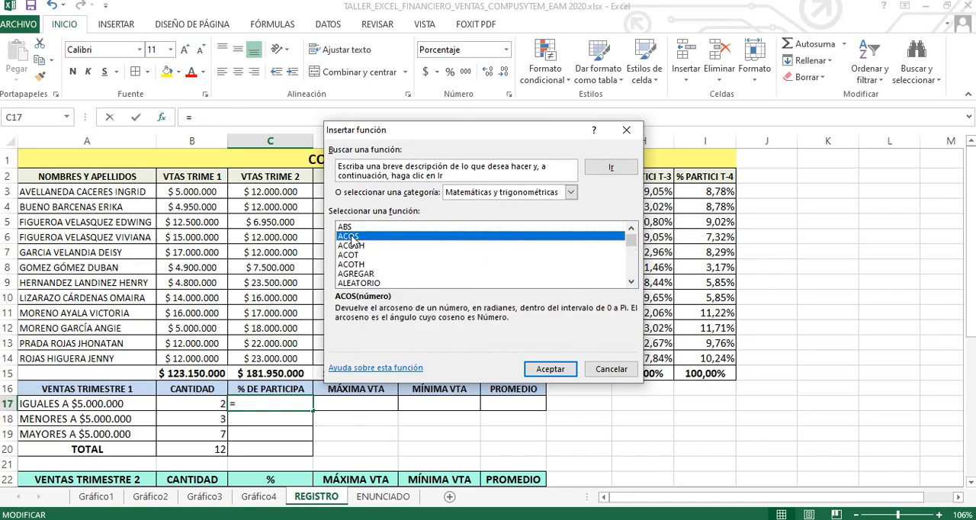
pyautogui.click(349, 229)
pyautogui.press('s')
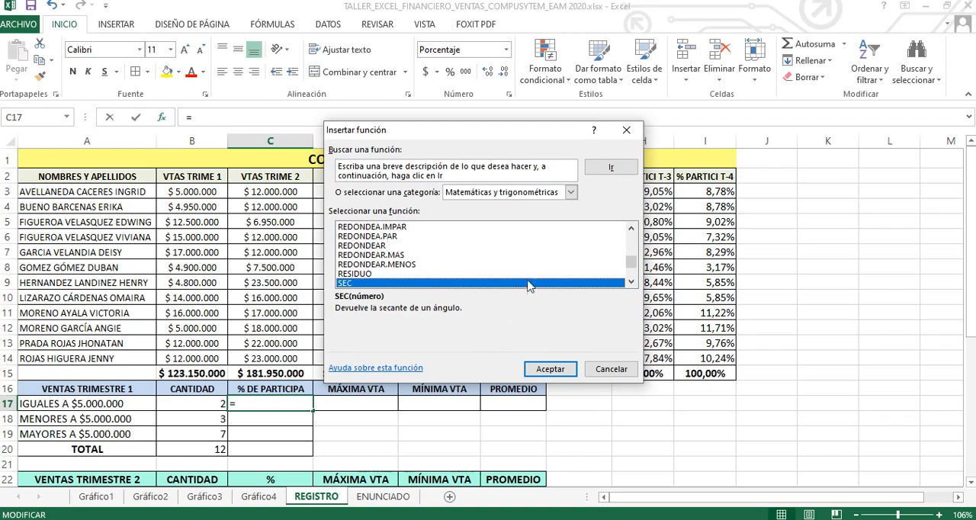
pyautogui.press('s')
pyautogui.press('s')
pyautogui.press('s')
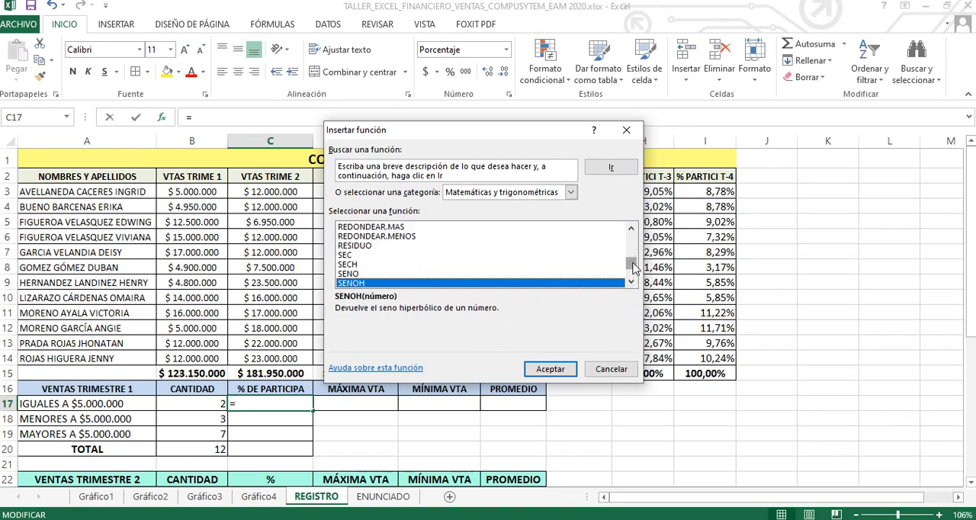
pyautogui.moveTo(632, 262); pyautogui.dragTo(632, 266)
pyautogui.scroll(-1, 632, 268)
pyautogui.click(381, 264)
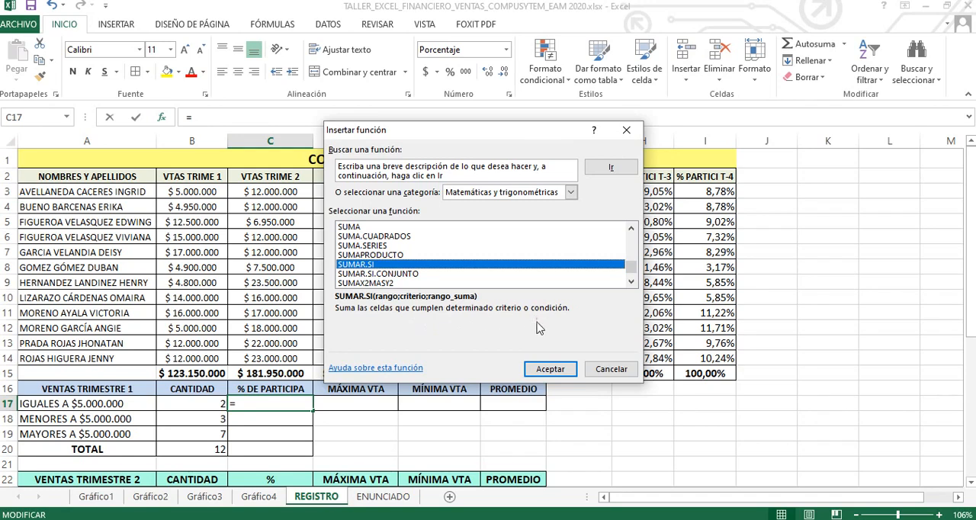
pyautogui.click(550, 369)
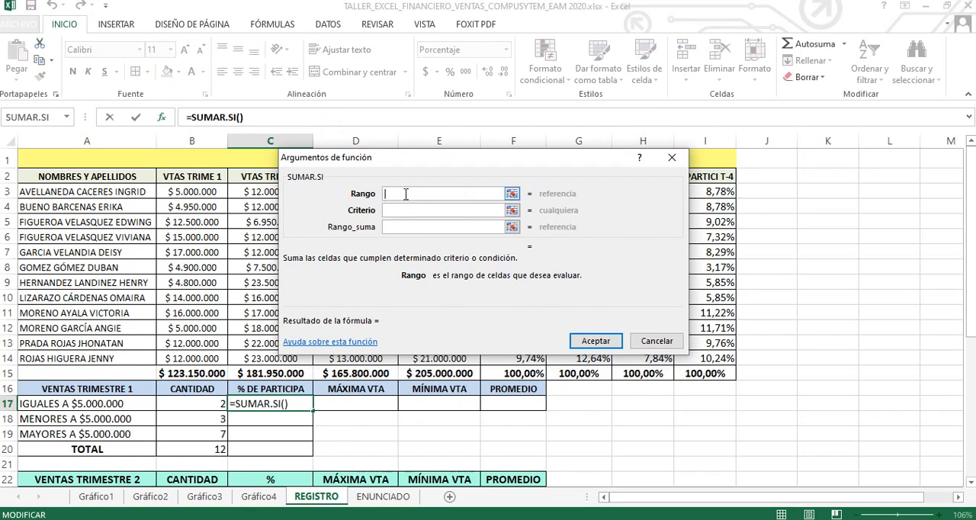
# Step: Complete the SUMAR.SI function in C17 with range B3:B14 and criterion =5000000
pyautogui.click(198, 192)
pyautogui.moveTo(198, 192); pyautogui.dragTo(209, 355)
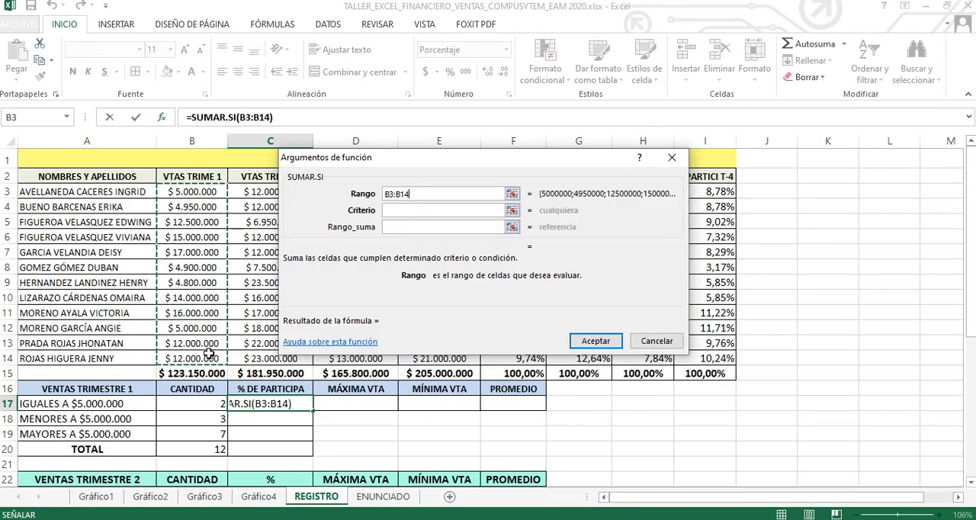
pyautogui.click(399, 211)
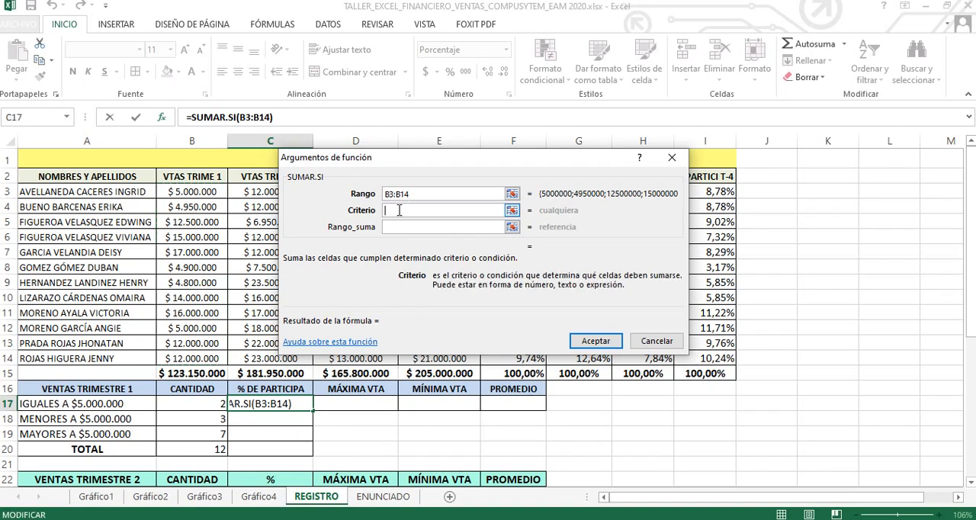
pyautogui.write('=')
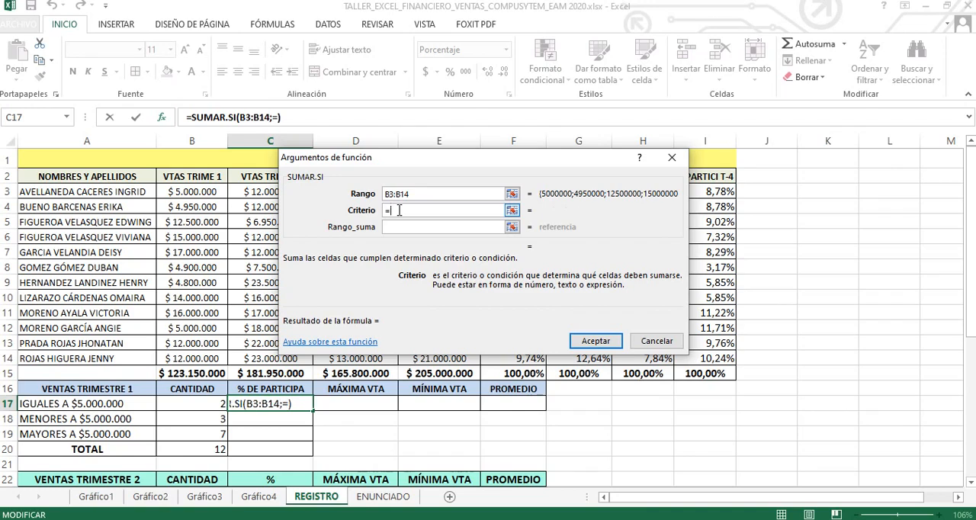
pyautogui.write('5000')
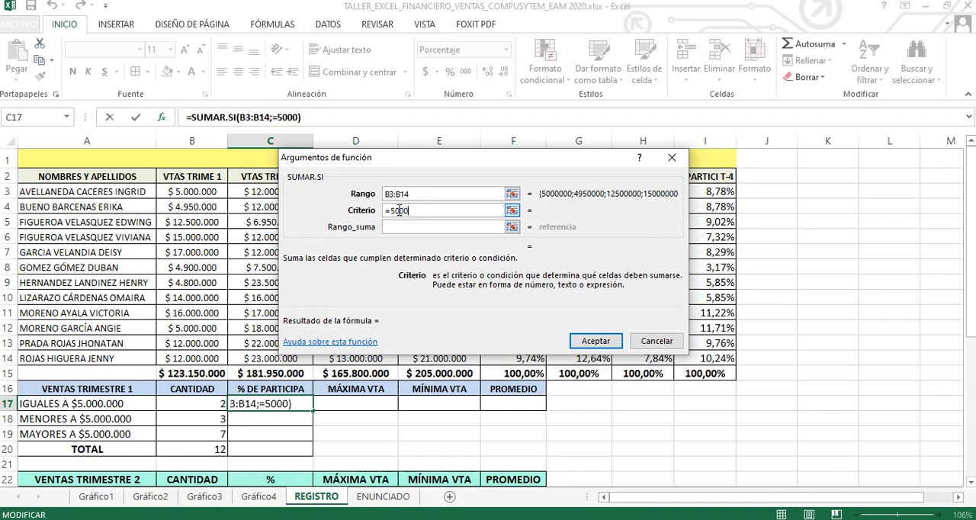
pyautogui.write('000')
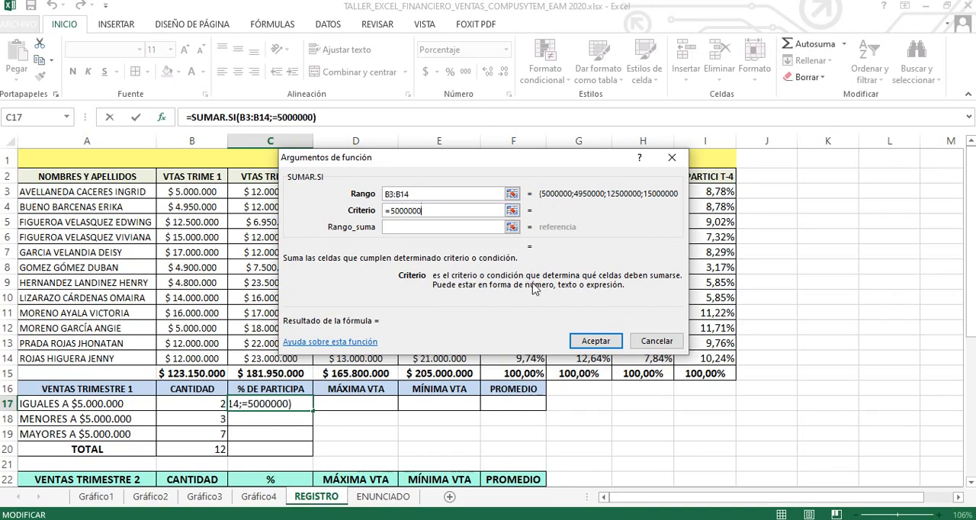
pyautogui.click(582, 342)
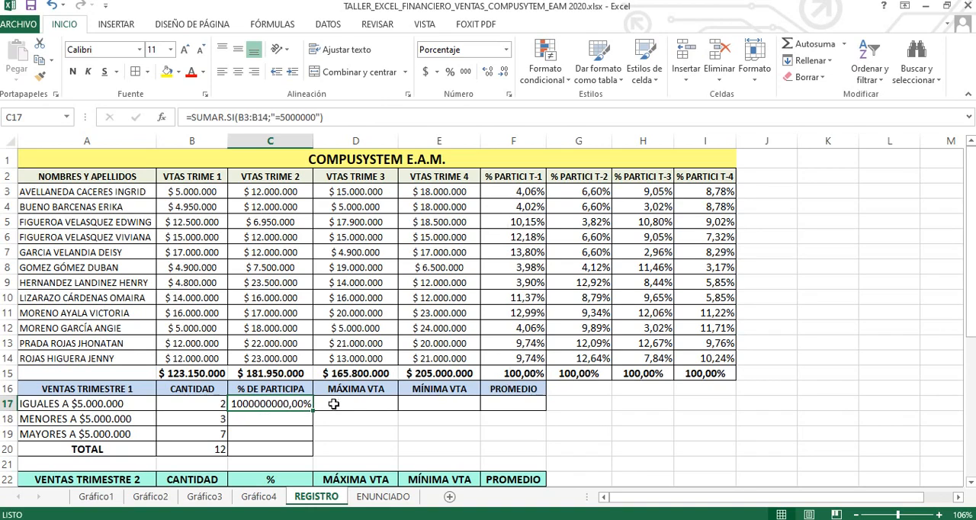
# Step: Divide the SUMAR.SI formula in C17 by the first-quarter sales total, using the absolute reference $B$15
pyautogui.press('F2')
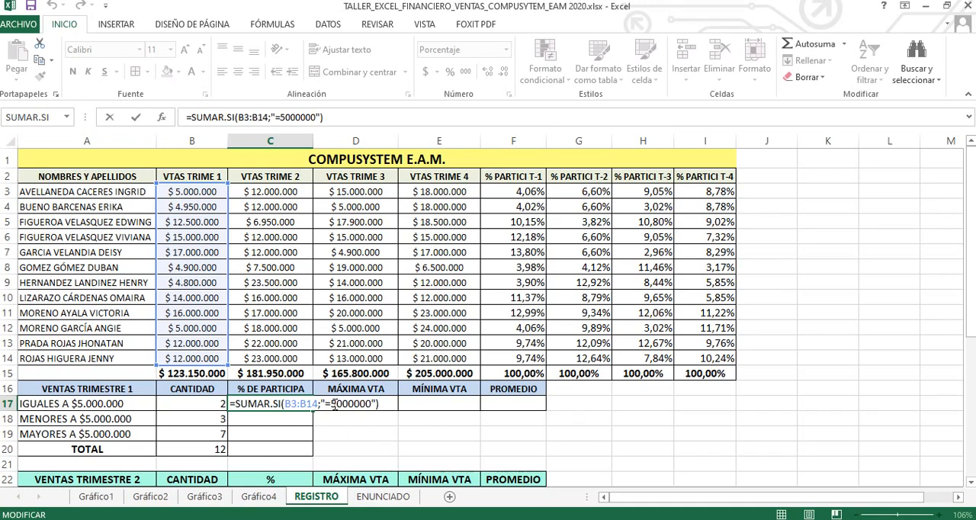
pyautogui.write('/')
pyautogui.click(204, 373)
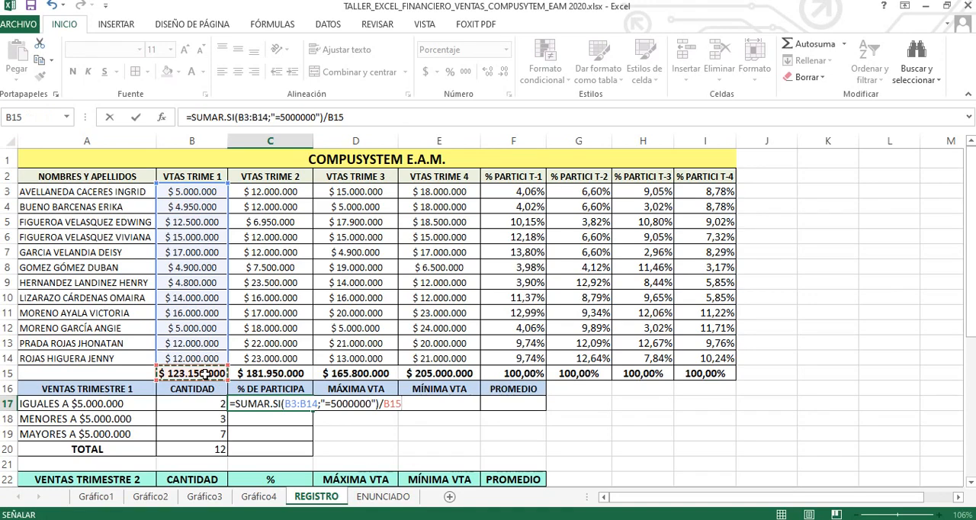
pyautogui.click(412, 404)
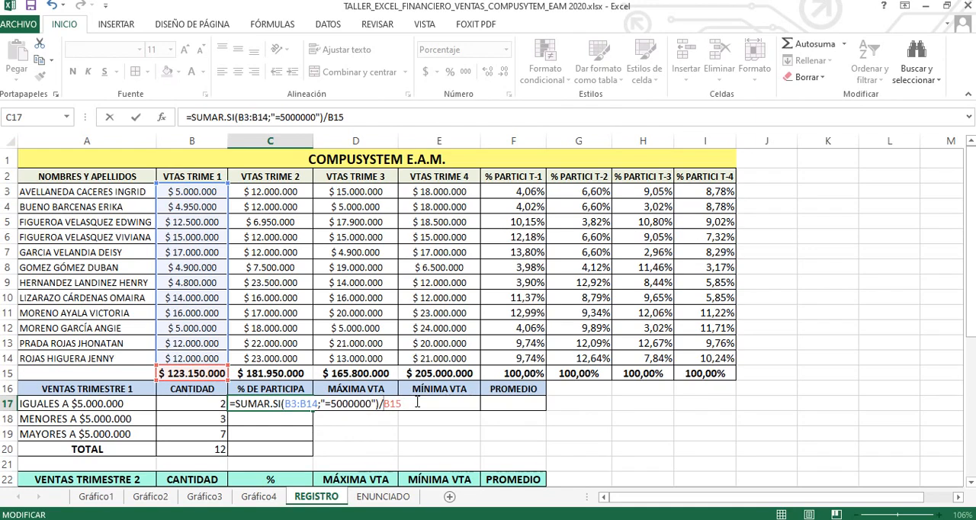
pyautogui.press('F4')
pyautogui.press('Return')
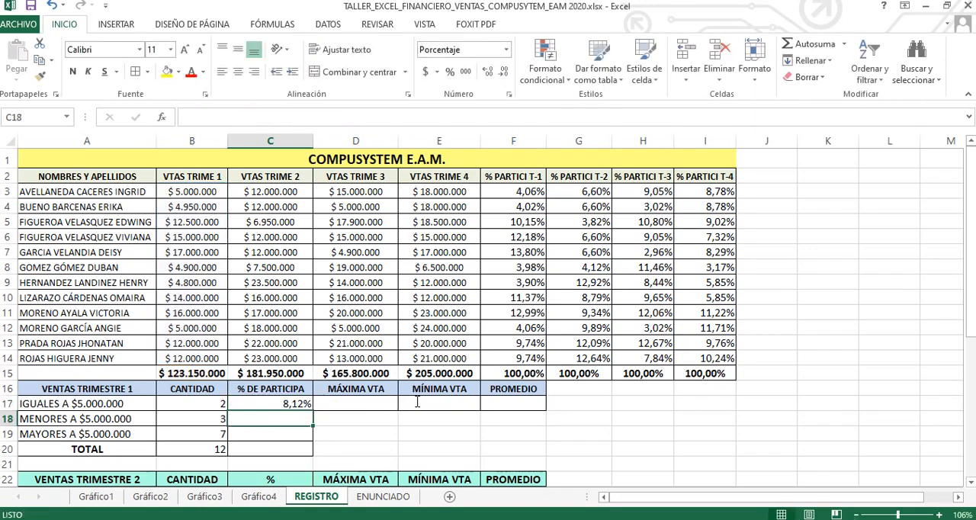
pyautogui.press('Up')
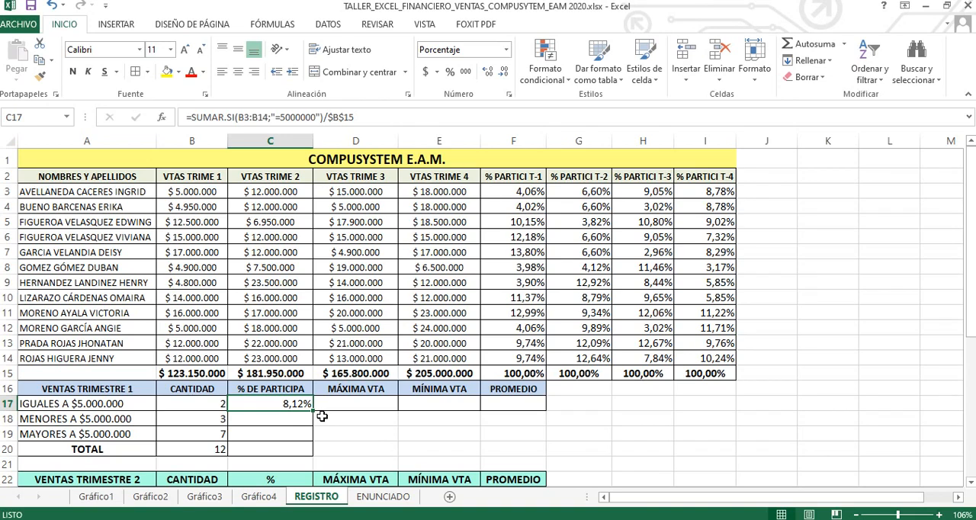
# Step: Make the SUMAR.SI range in C17 absolute as $B$3:$B$14 and reselect the cell
pyautogui.click(276, 417)
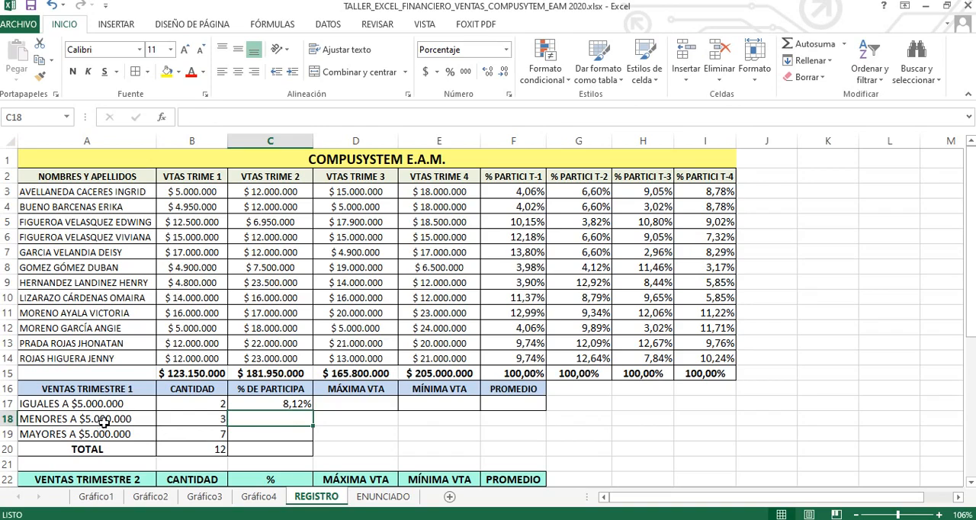
pyautogui.click(290, 403)
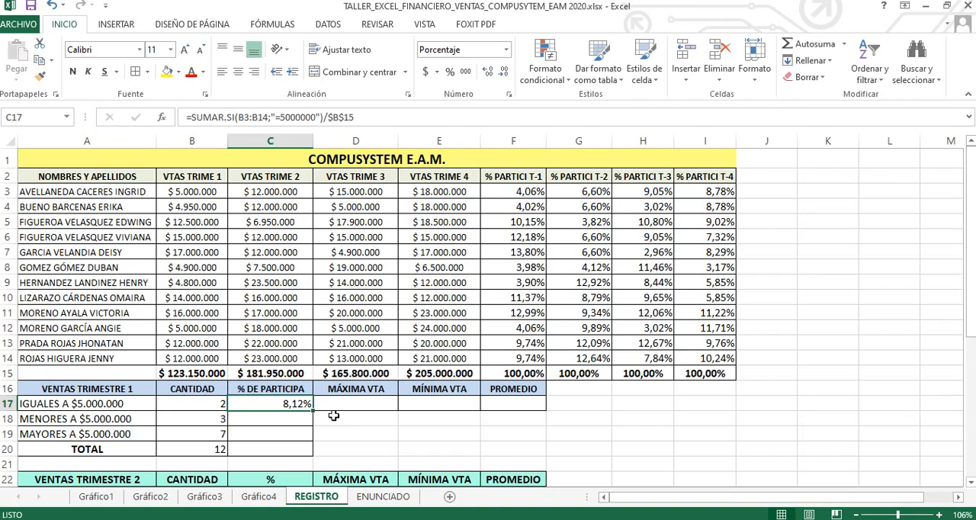
pyautogui.press('F2')
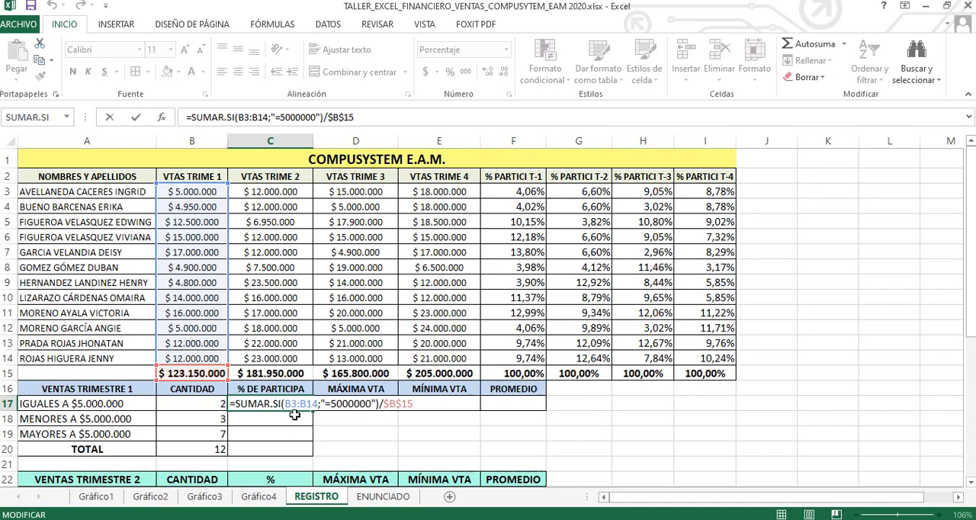
pyautogui.click(287, 404)
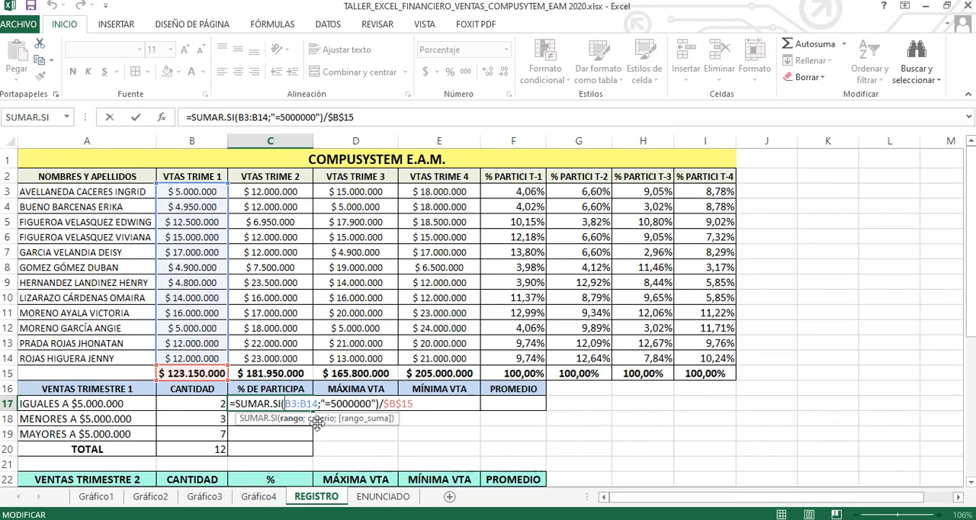
pyautogui.press('F4')
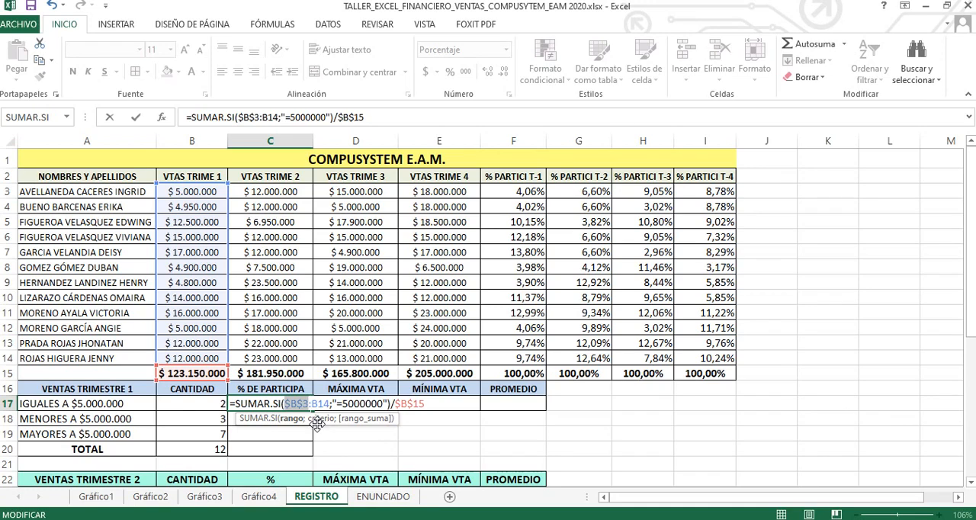
pyautogui.click(325, 403)
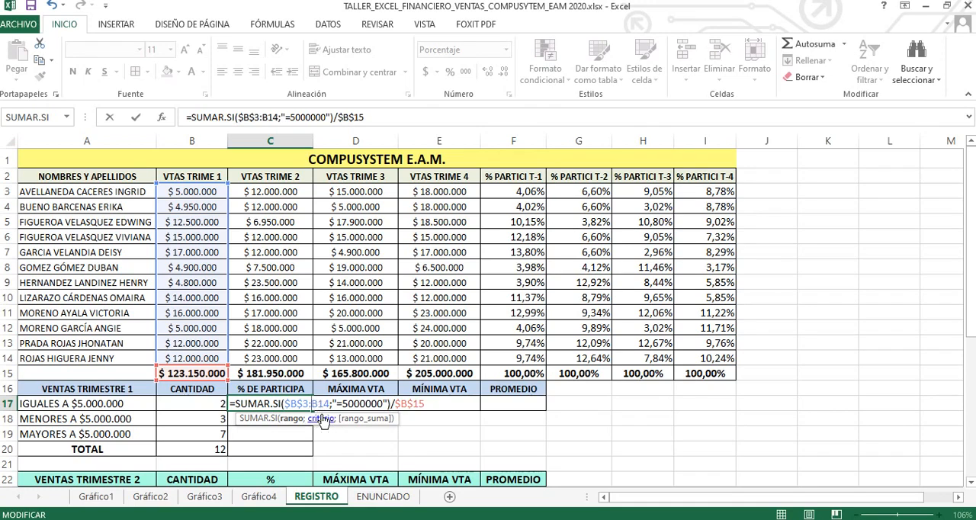
pyautogui.press('F4')
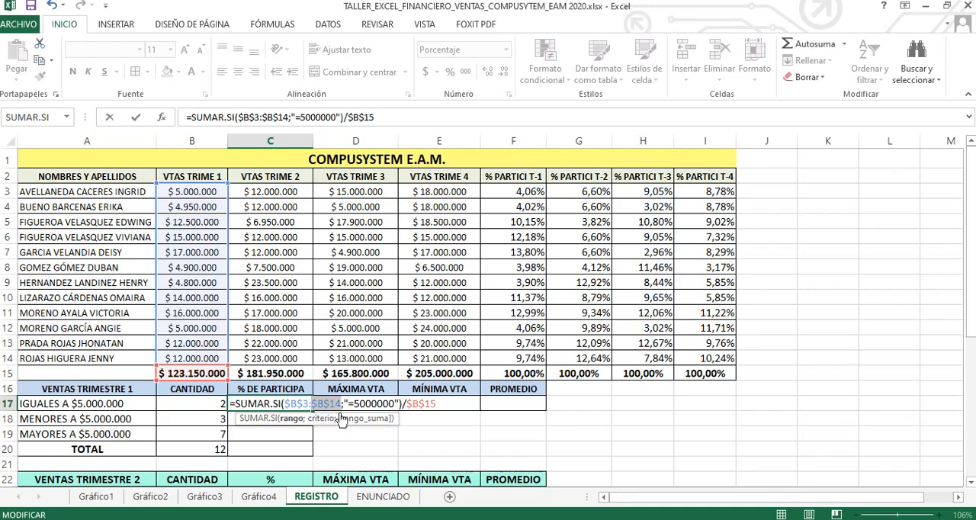
pyautogui.click(343, 403)
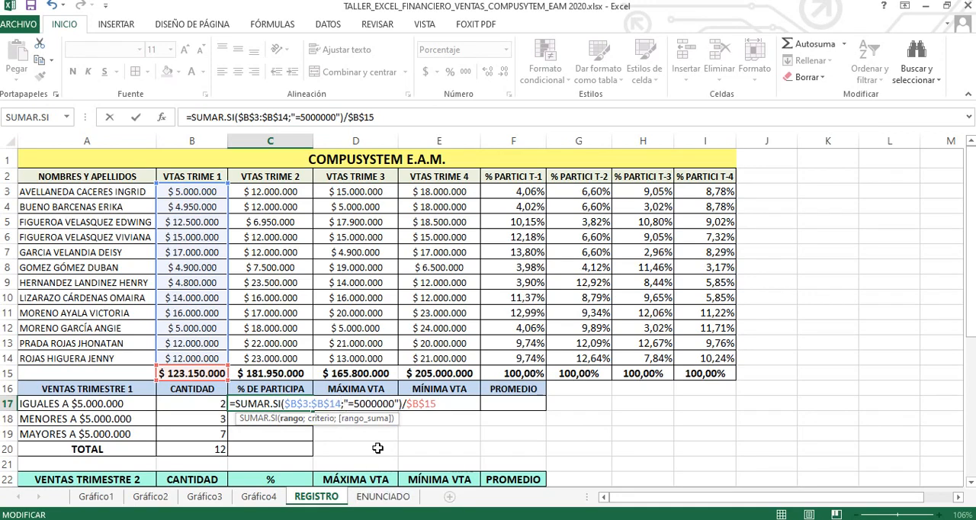
pyautogui.press('Return')
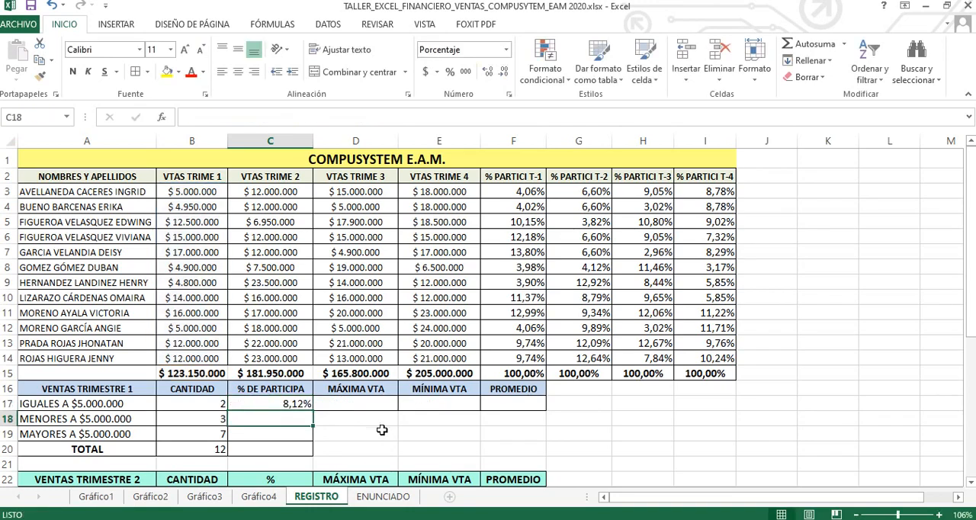
pyautogui.click(304, 404)
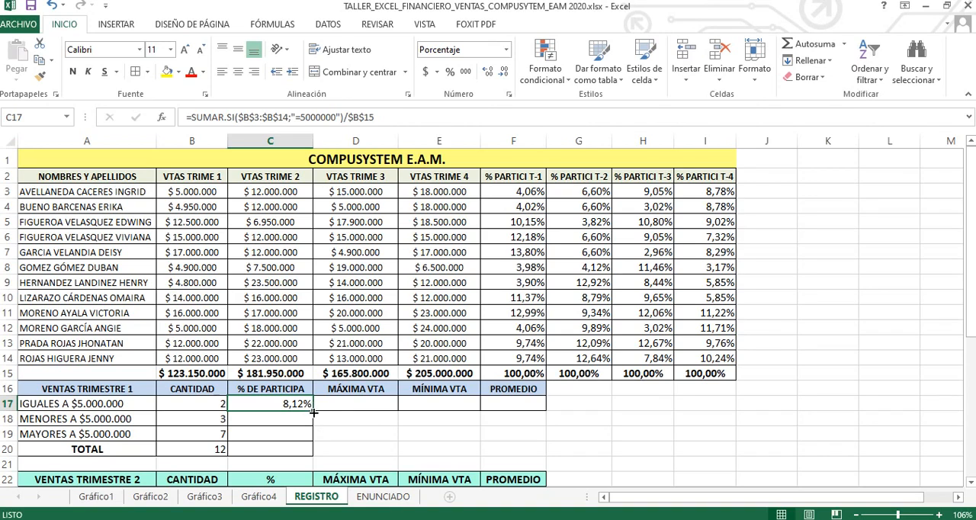
# Step: Copy the participation percentage formula from C17 down to C18:C19 and check the copied formulas
pyautogui.moveTo(313, 412); pyautogui.dragTo(314, 434)
pyautogui.click(292, 421)
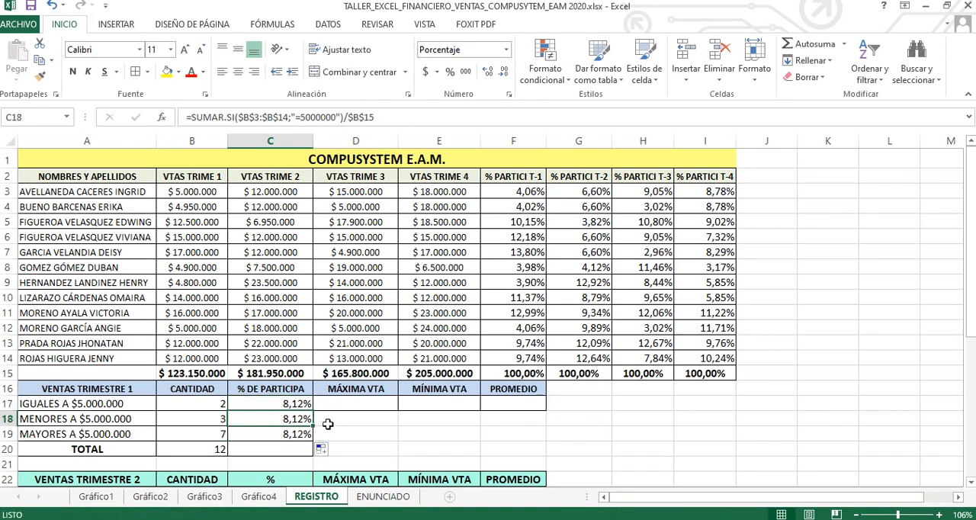
pyautogui.click(289, 435)
pyautogui.click(291, 421)
pyautogui.click(303, 436)
# Step: Change the SUMAR.SI criterion in C18 to "<5000000" for the sales below $5.000.000
pyautogui.click(300, 421)
pyautogui.press('F2')
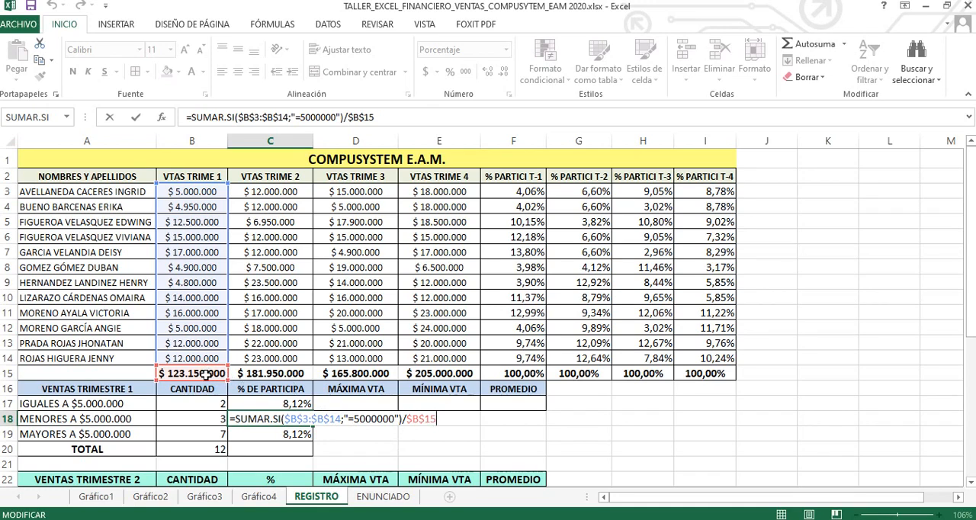
pyautogui.click(354, 419)
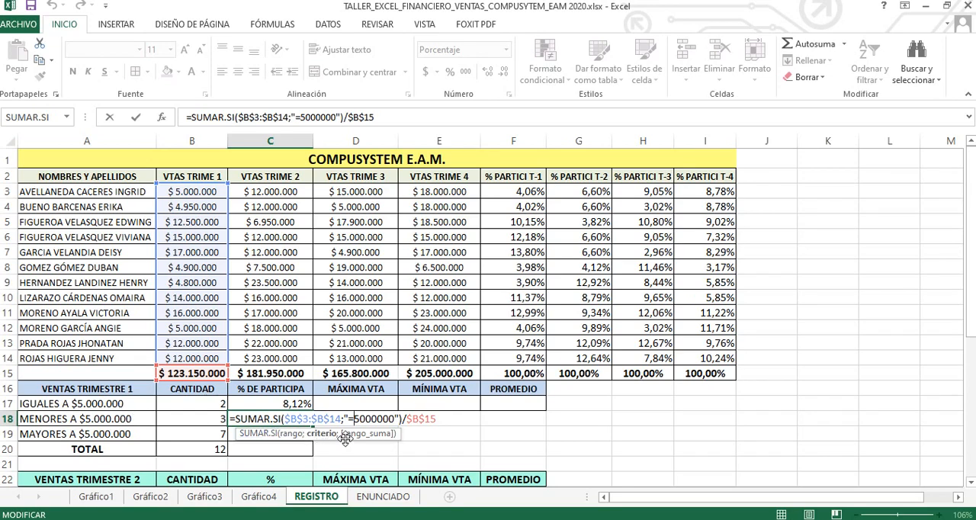
pyautogui.press('BackSpace')
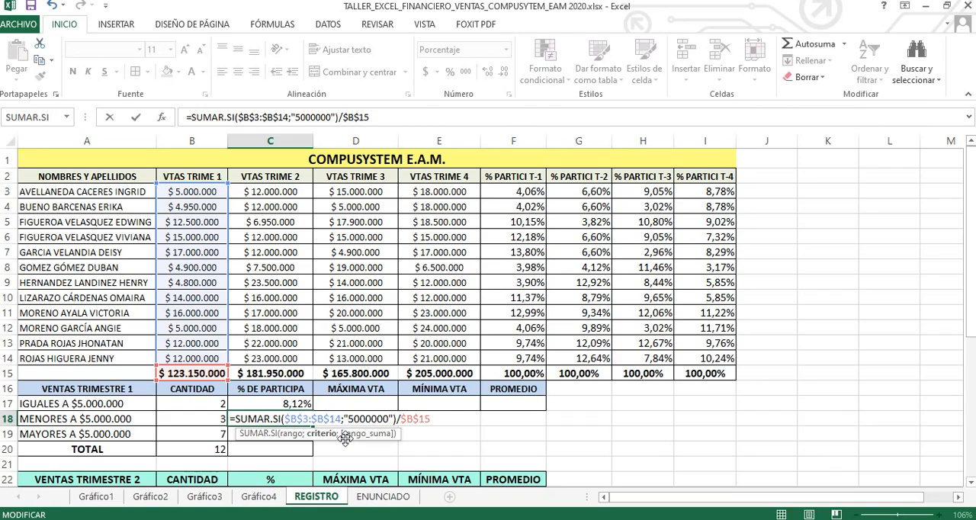
pyautogui.write('<')
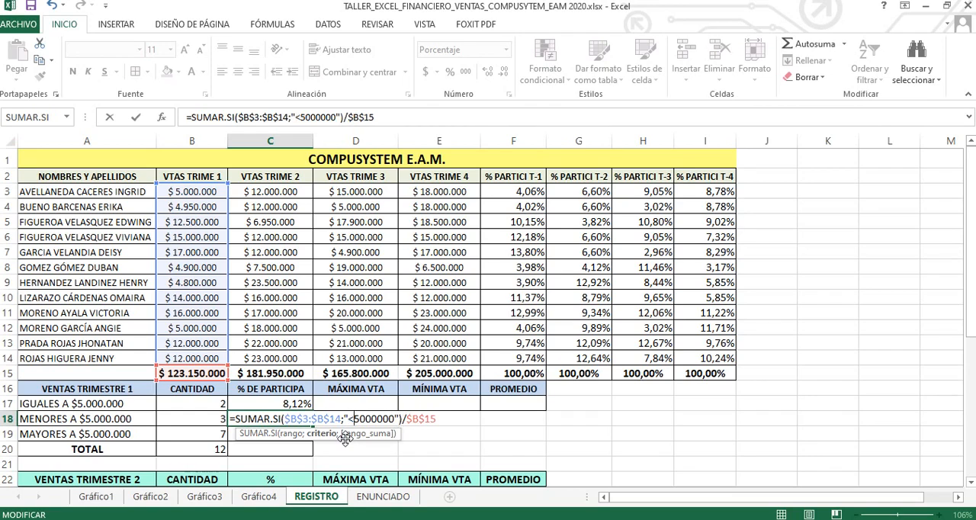
pyautogui.press('Return')
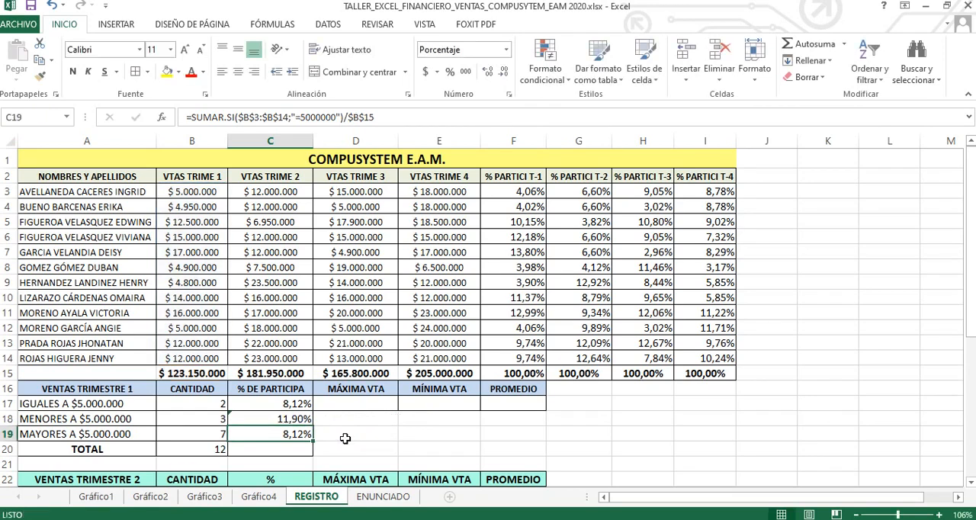
pyautogui.click(296, 420)
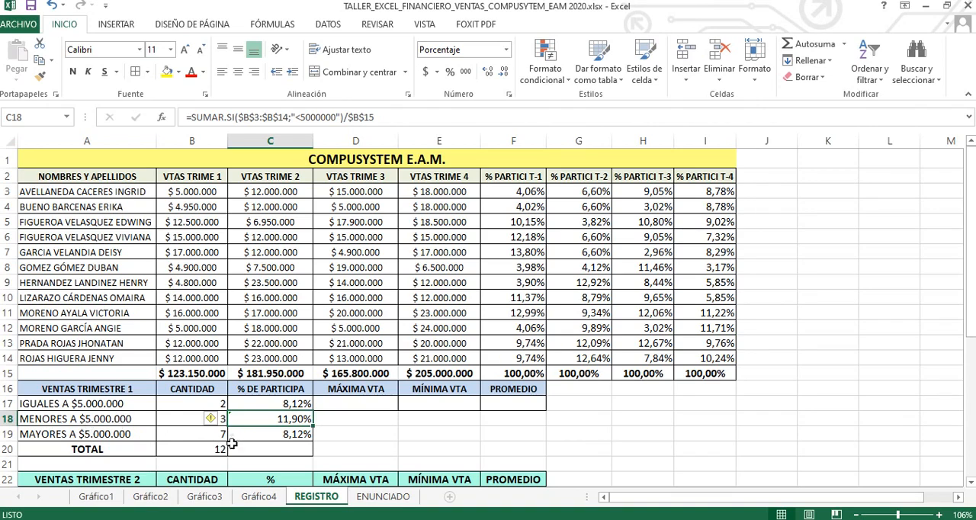
# Step: Change the SUMAR.SI criterion in C19 to ">5000000" for the sales above $5.000.000
pyautogui.click(289, 433)
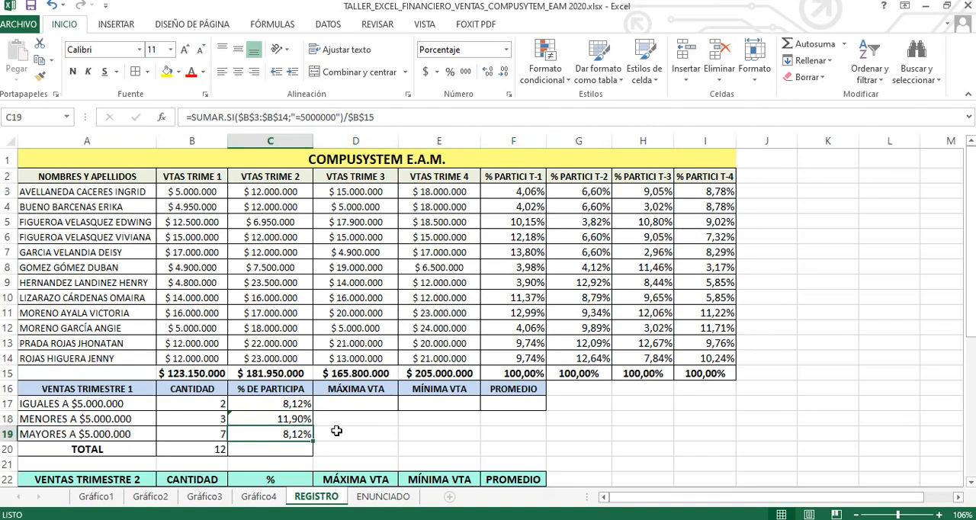
pyautogui.press('F2')
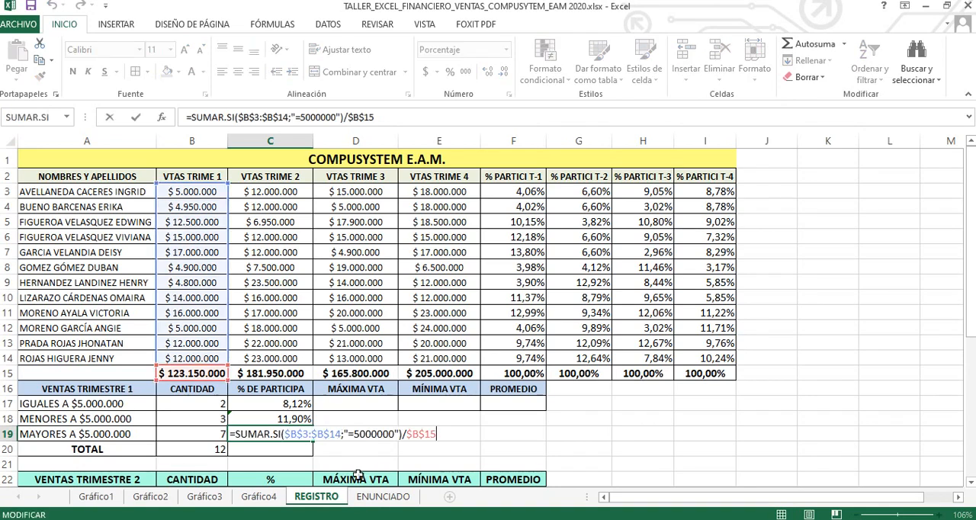
pyautogui.click(354, 434)
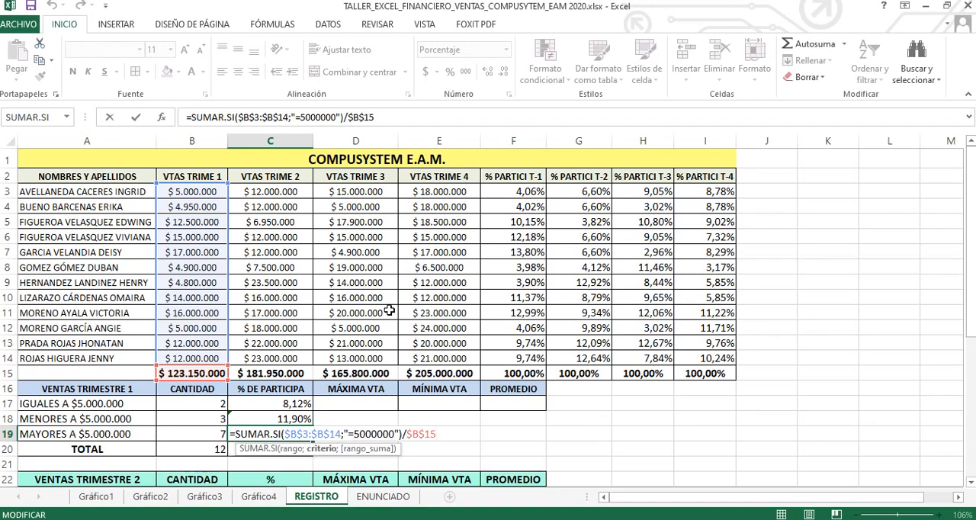
pyautogui.press('BackSpace')
pyautogui.write('>')
pyautogui.press('Return')
pyautogui.click(300, 434)
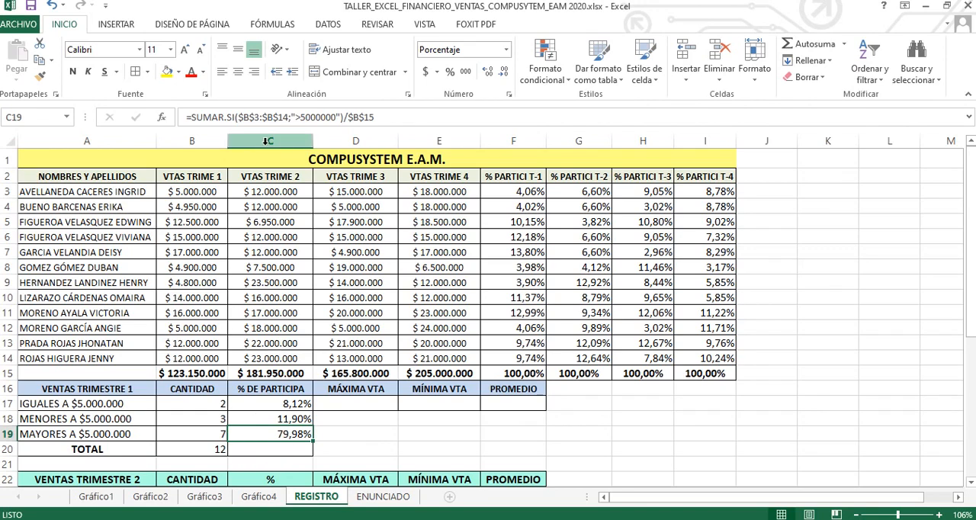
# Step: Total the first-quarter participation percentages in C20 with an automatic sum of C17:C19
pyautogui.click(281, 448)
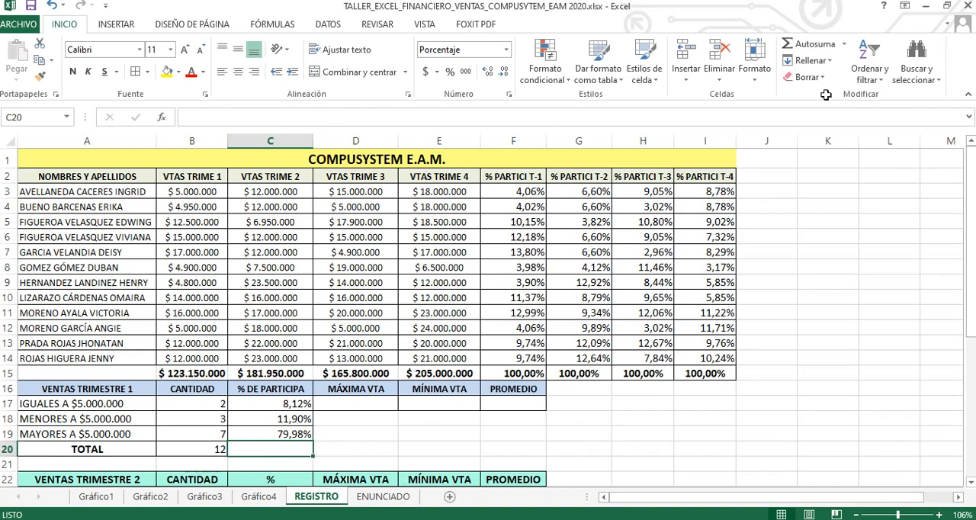
pyautogui.click(808, 44)
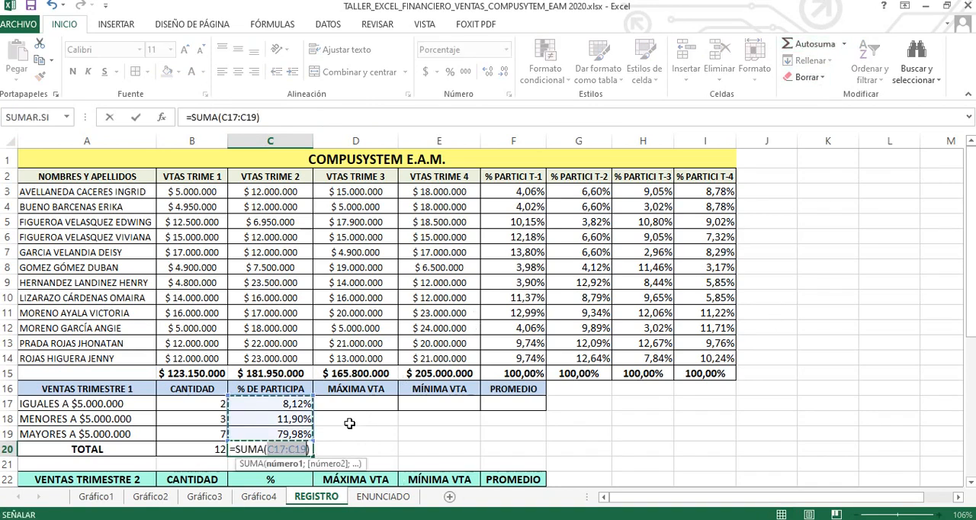
pyautogui.press('Return')
pyautogui.click(296, 449)
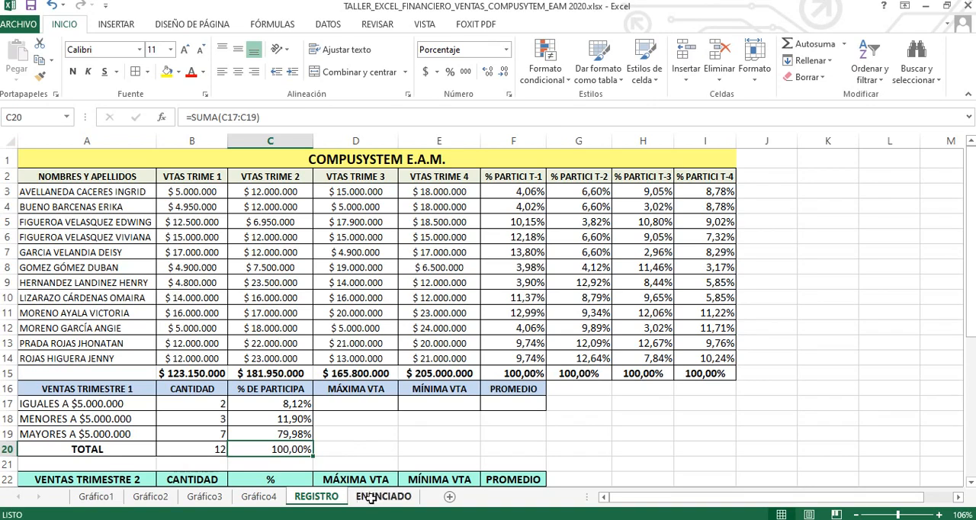
# Step: Insert the MAX function from the Estadísticas category in D17, the first quarter's maximum sale
pyautogui.click(349, 405)
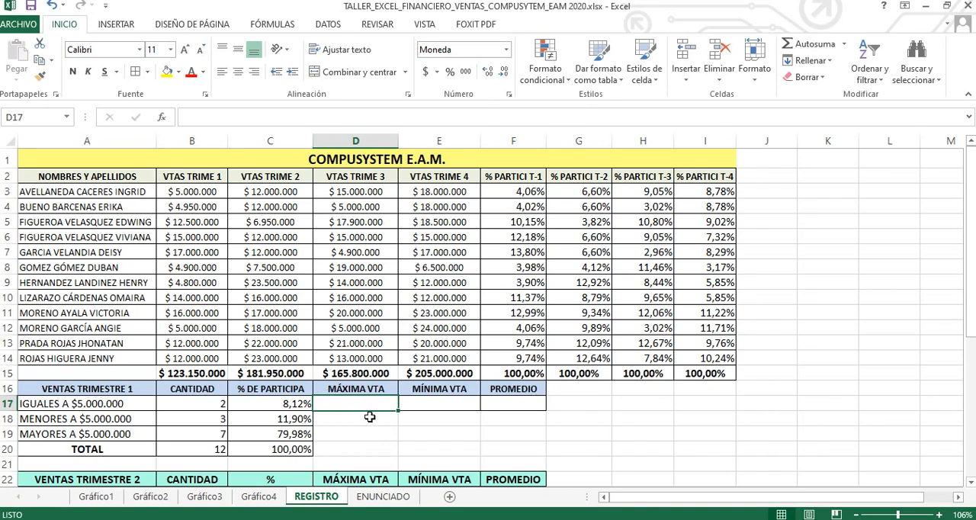
pyautogui.hotkey('shift', 'F3')
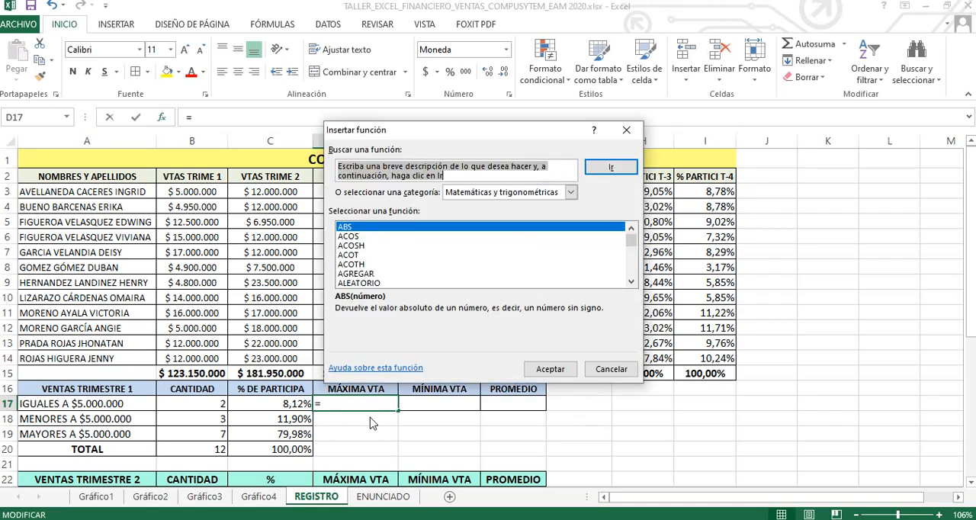
pyautogui.moveTo(396, 134); pyautogui.dragTo(432, 117)
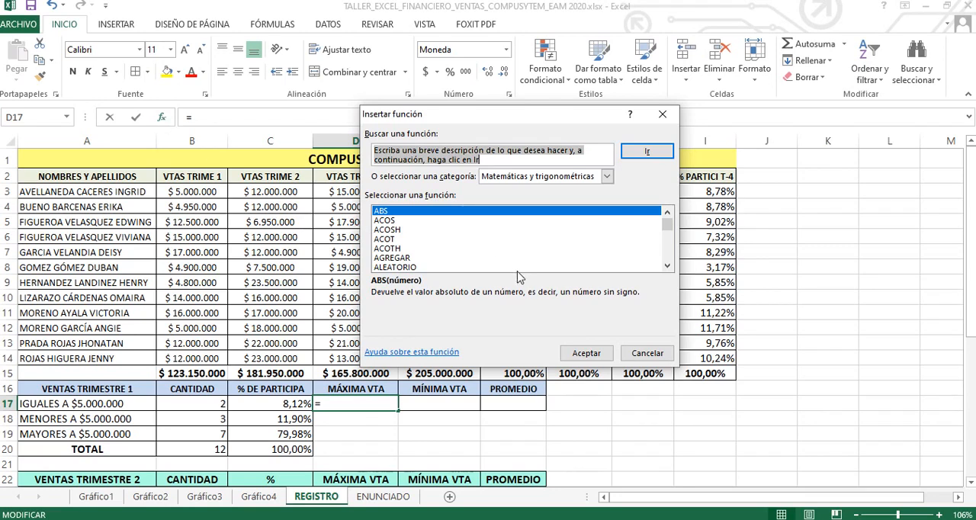
pyautogui.click(606, 177)
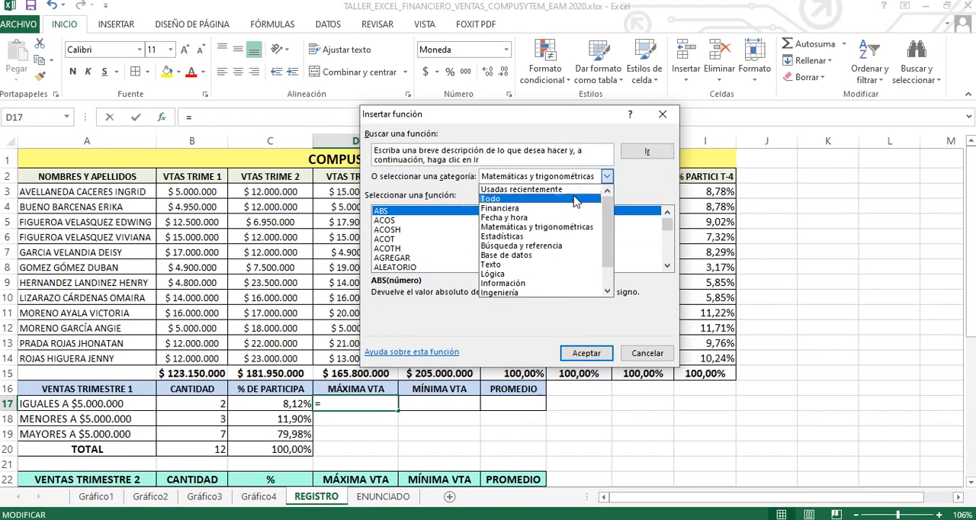
pyautogui.click(528, 236)
pyautogui.moveTo(667, 225); pyautogui.dragTo(668, 244)
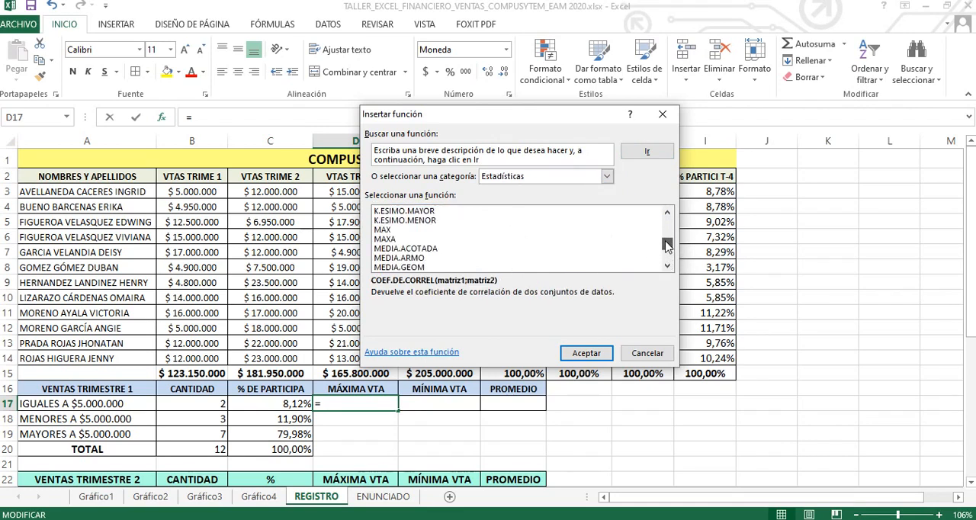
pyautogui.click(379, 230)
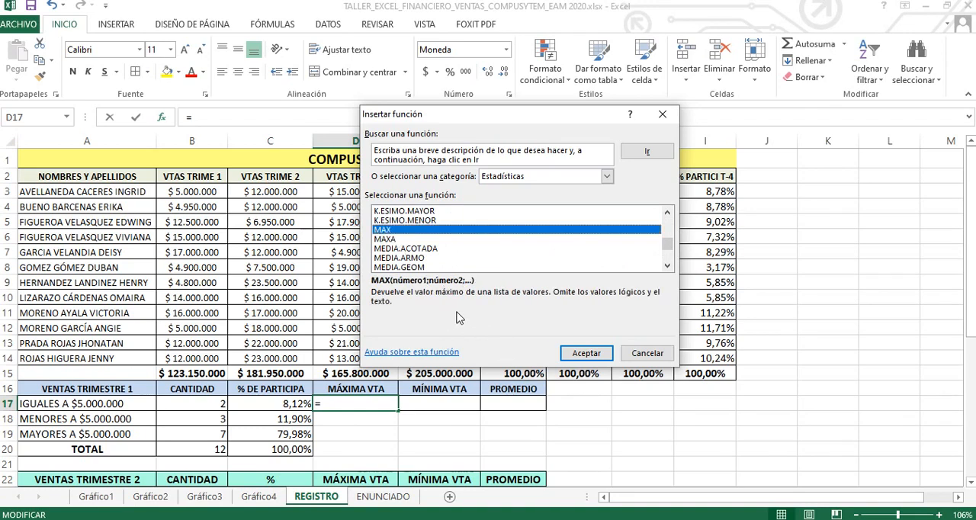
pyautogui.click(586, 353)
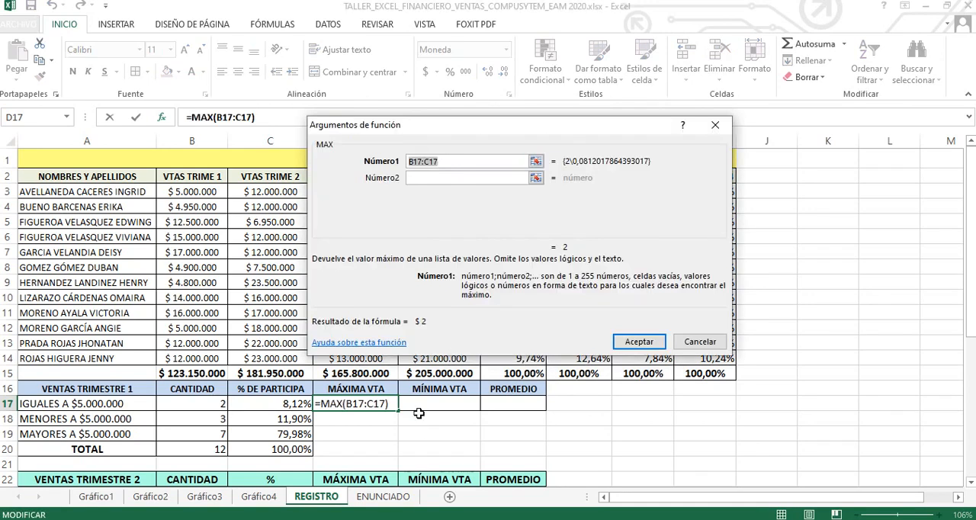
# Step: Replace the suggested MAX argument in D17 with the first-quarter sales range B3:B14 and accept the function
pyautogui.click(438, 161)
pyautogui.moveTo(453, 161); pyautogui.dragTo(407, 161)
pyautogui.press('BackSpace')
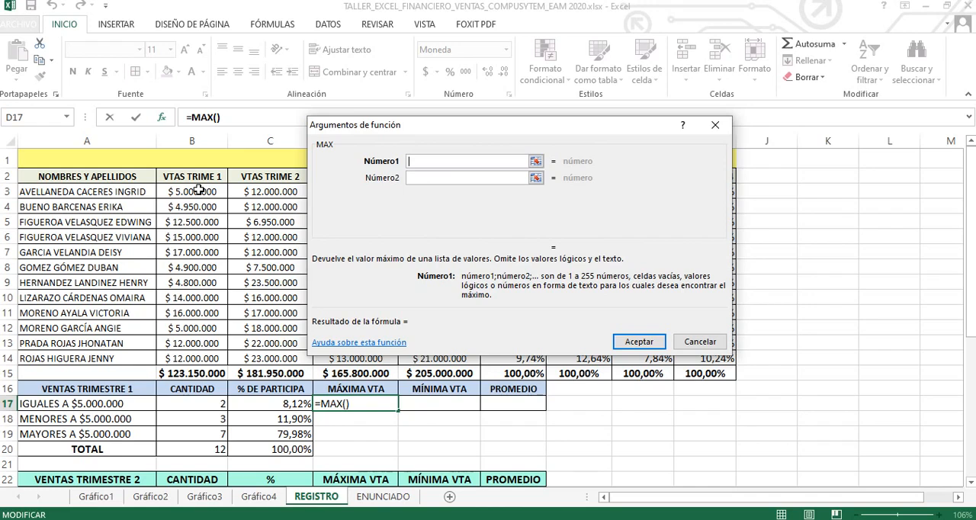
pyautogui.moveTo(198, 191); pyautogui.dragTo(209, 351)
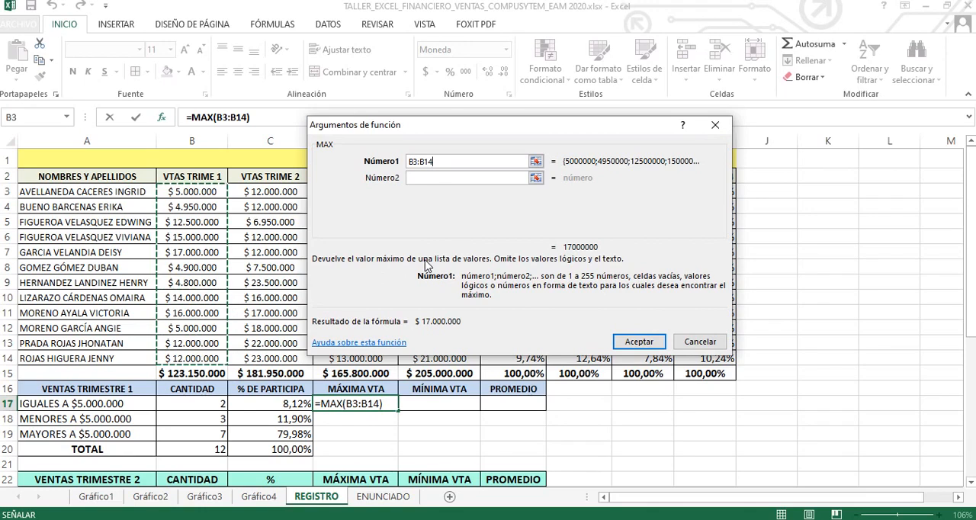
pyautogui.click(641, 343)
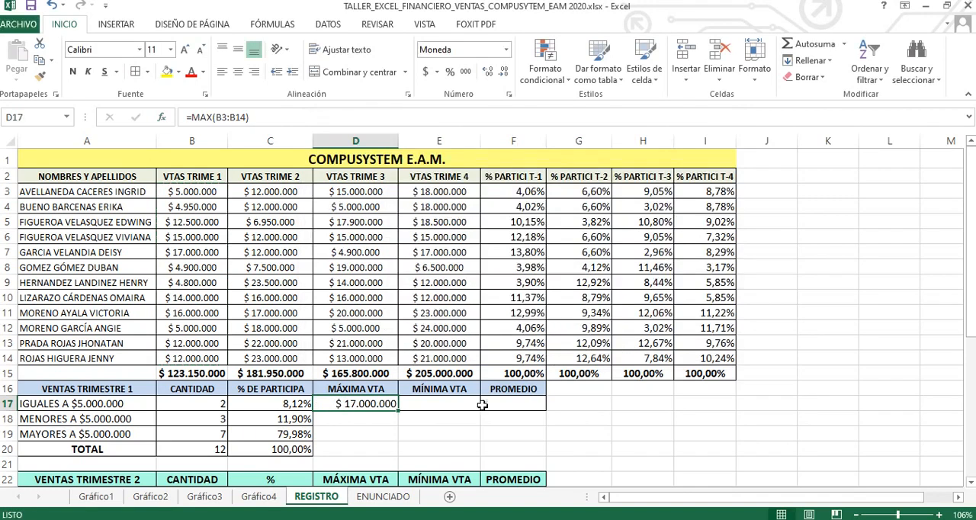
# Step: Insert the MIN function from the Estadísticas category in E17, the first quarter's minimum sale
pyautogui.click(444, 402)
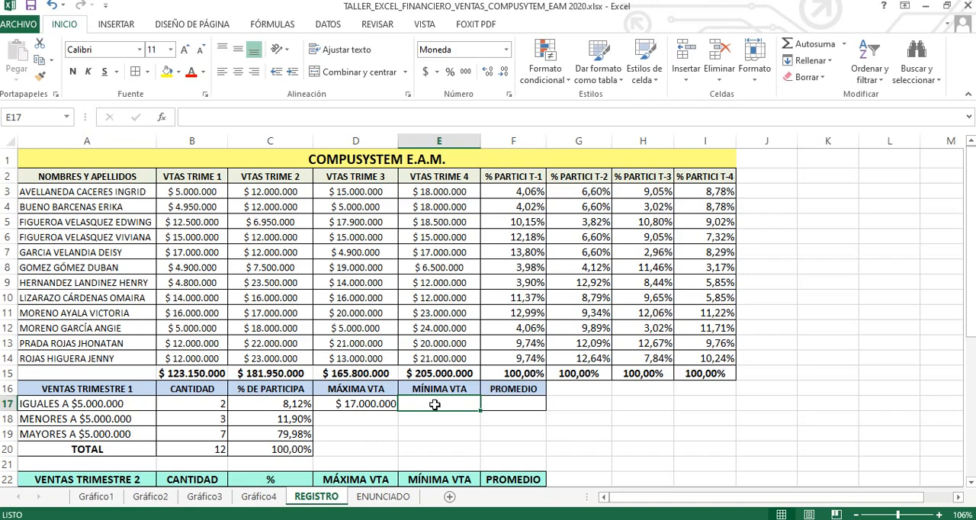
pyautogui.click(495, 403)
pyautogui.click(463, 404)
pyautogui.hotkey('shift', 'F3')
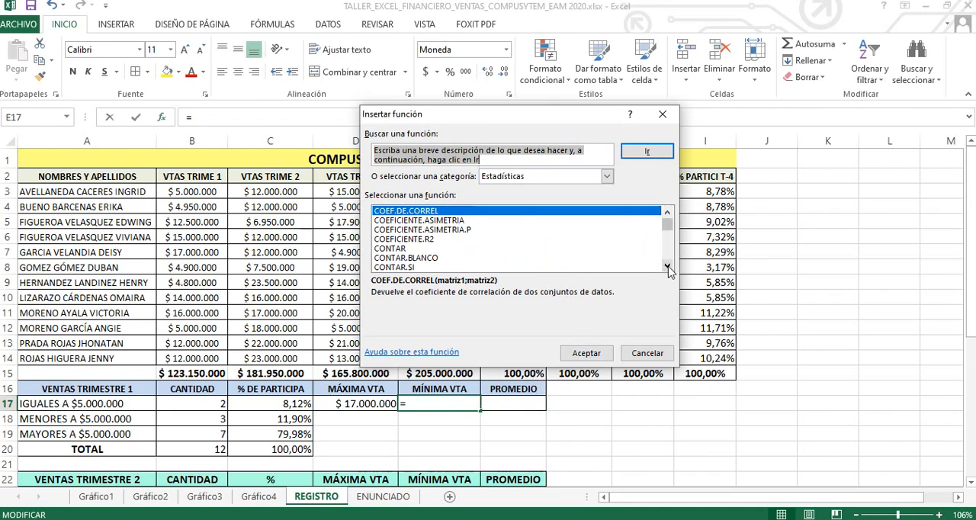
pyautogui.moveTo(667, 267); pyautogui.dragTo(668, 267)
pyautogui.moveTo(667, 232); pyautogui.dragTo(669, 250)
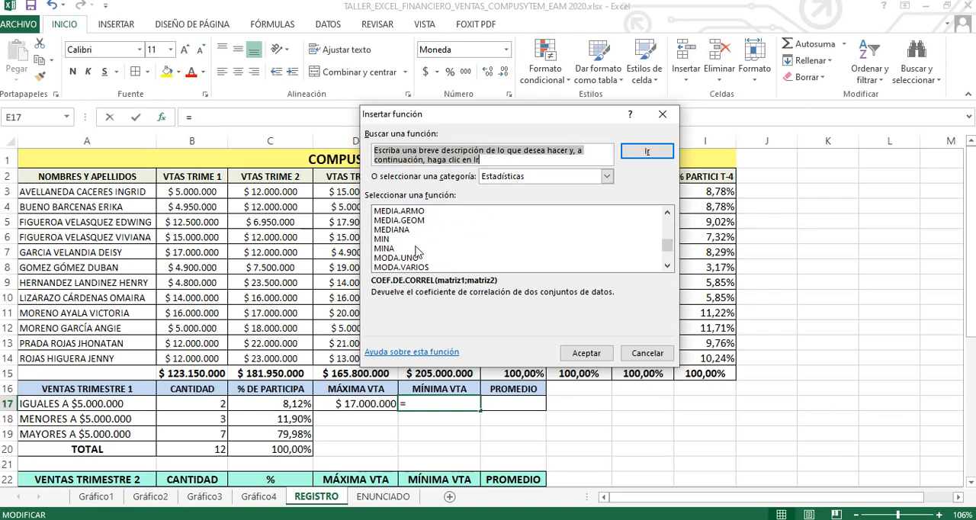
pyautogui.click(382, 239)
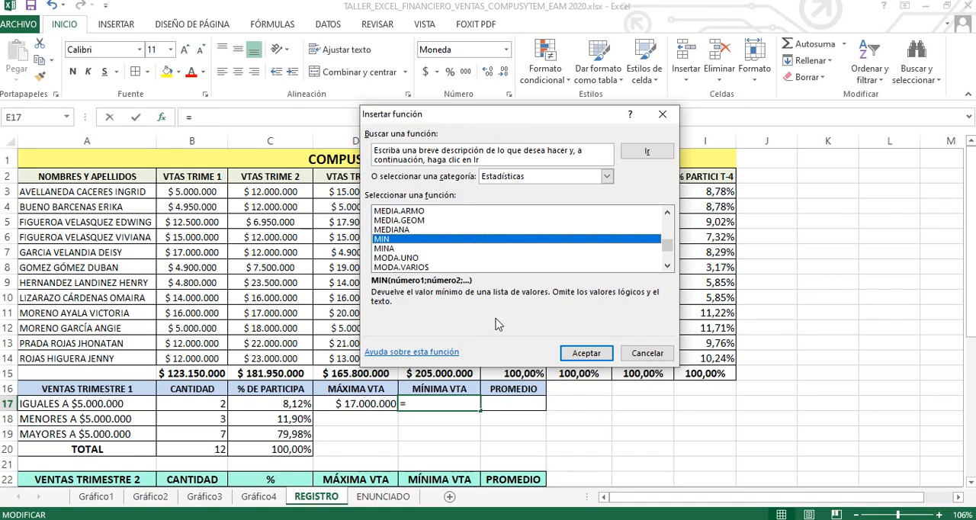
pyautogui.click(596, 357)
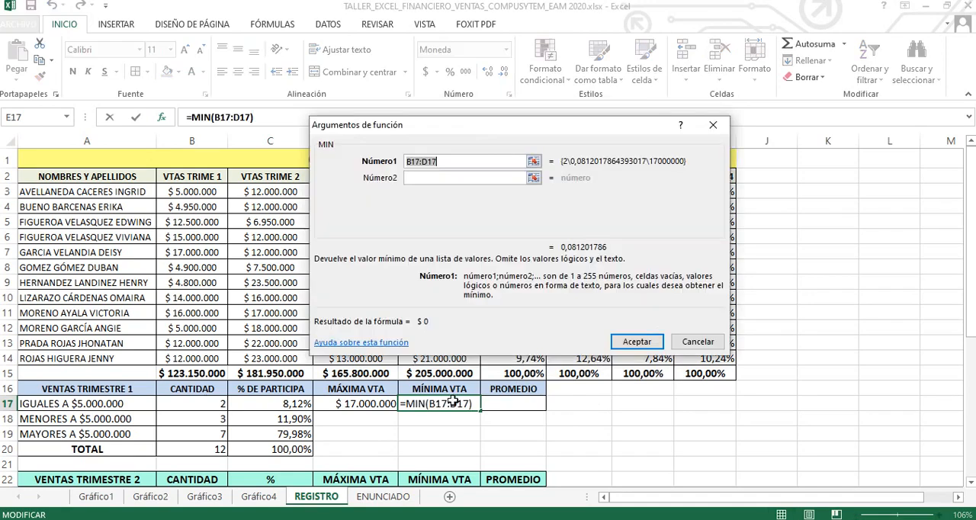
# Step: Replace the suggested MIN argument in E17 with the first-quarter sales range B3:B14 and accept the function
pyautogui.click(452, 161)
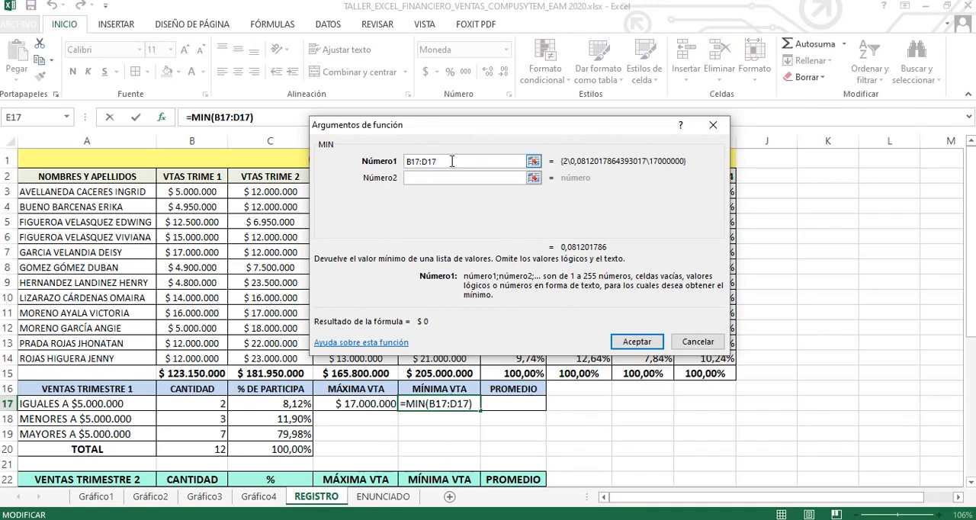
pyautogui.press('BackSpace')
pyautogui.press('BackSpace')
pyautogui.press('BackSpace')
pyautogui.press('BackSpace')
pyautogui.press('BackSpace')
pyautogui.press('BackSpace')
pyautogui.press('BackSpace')
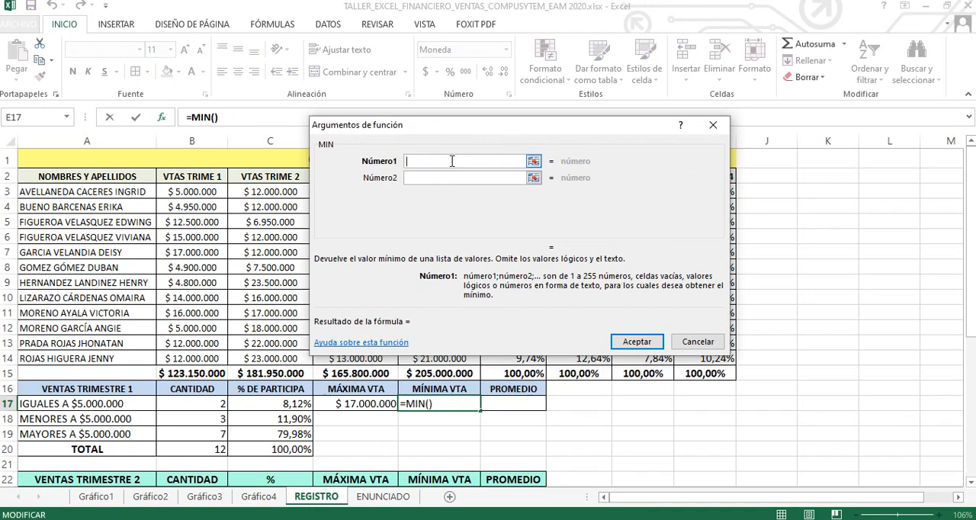
pyautogui.click(192, 195)
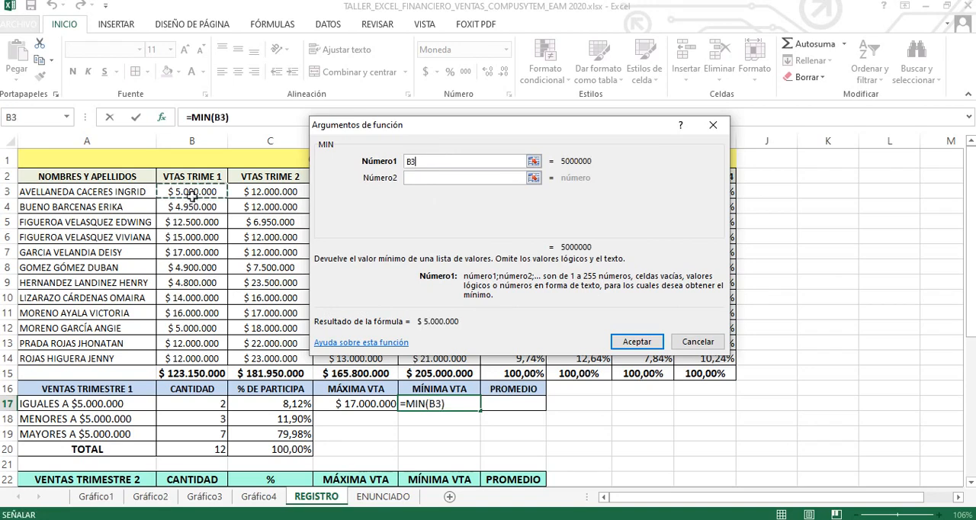
pyautogui.moveTo(197, 191); pyautogui.dragTo(205, 354)
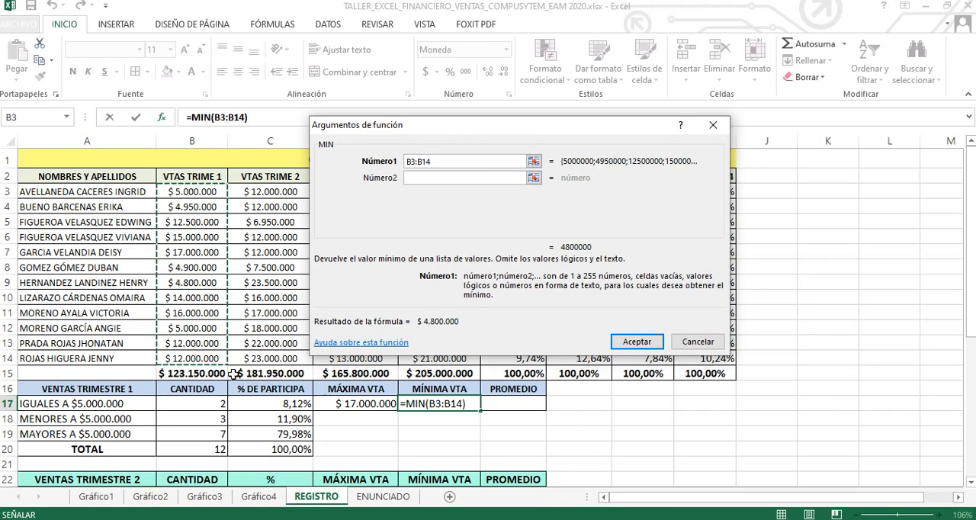
pyautogui.click(639, 343)
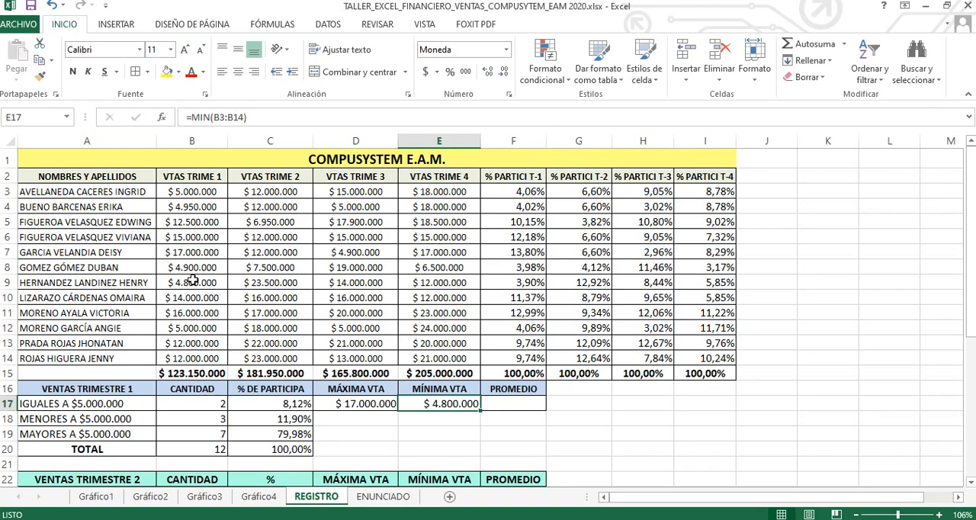
# Step: Insert the PROMEDIO function from the Estadísticas category in F17, the first quarter's average sale
pyautogui.click(515, 402)
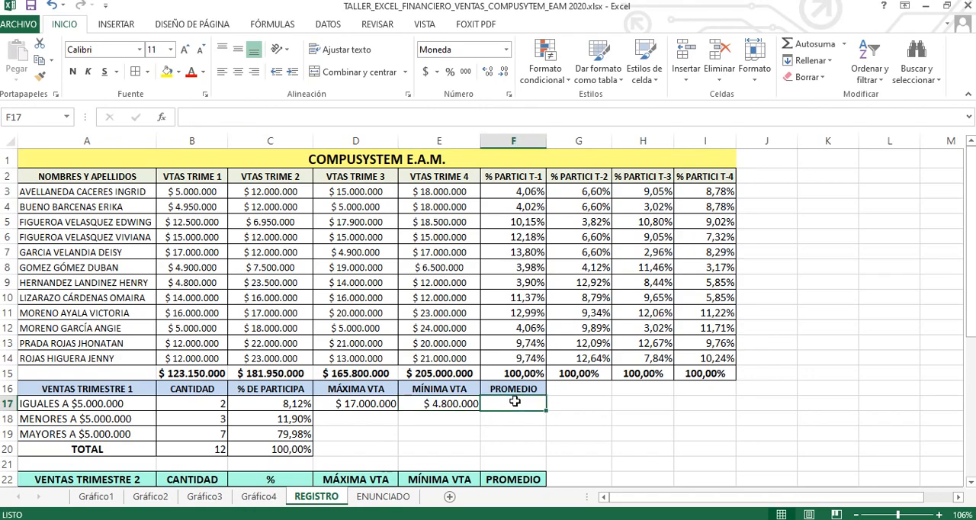
pyautogui.moveTo(972, 267); pyautogui.dragTo(971, 268)
pyautogui.hotkey('shift', 'F3')
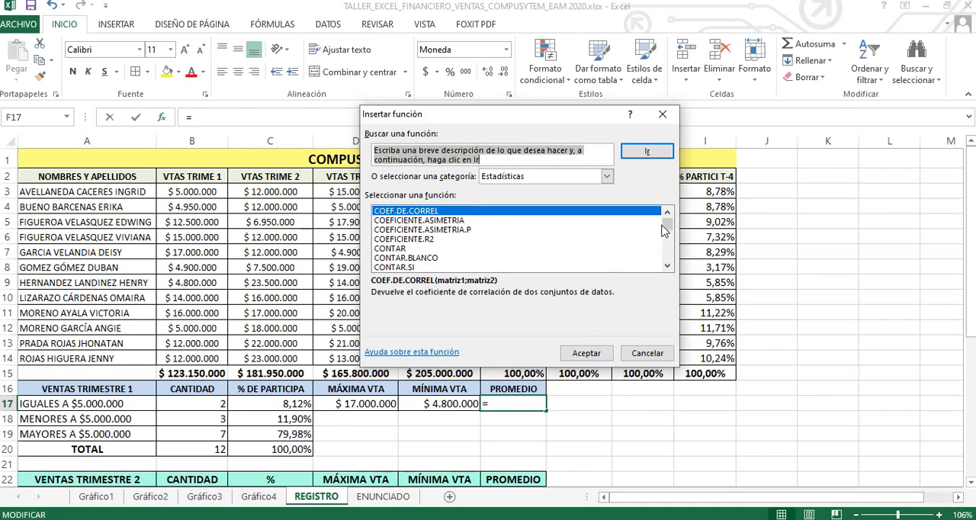
pyautogui.moveTo(667, 230); pyautogui.dragTo(670, 255)
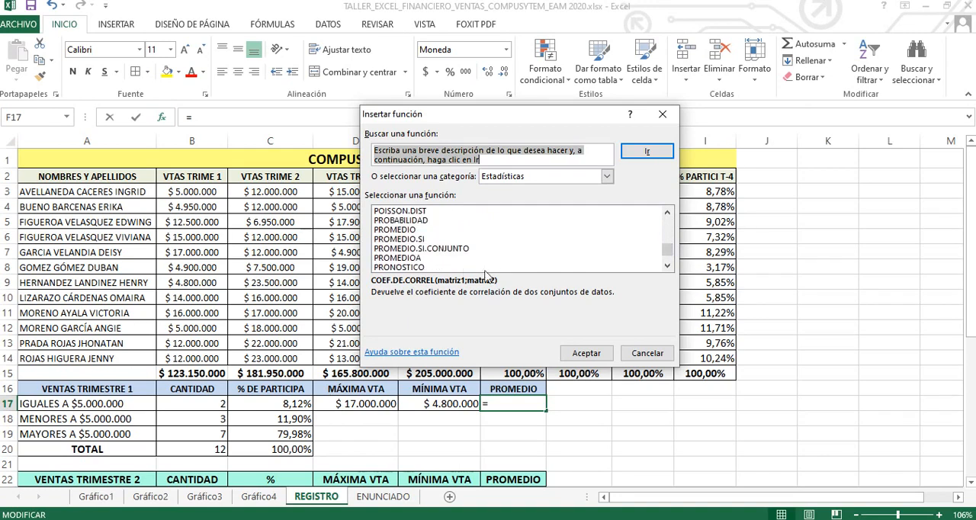
pyautogui.click(409, 230)
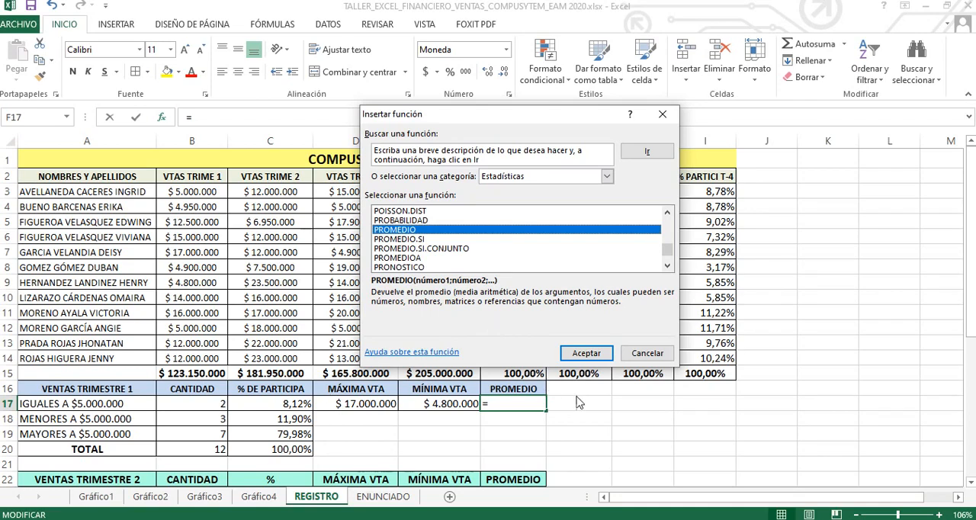
pyautogui.click(589, 355)
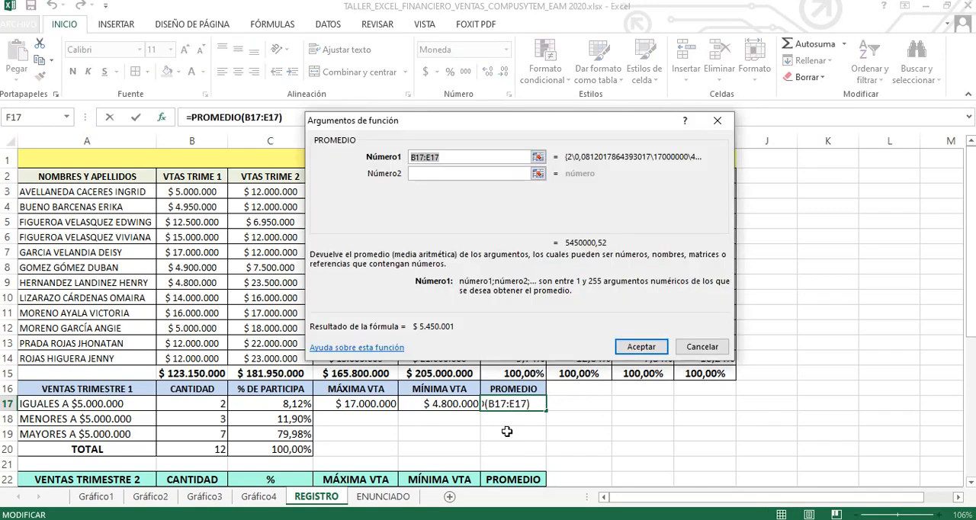
# Step: Replace the suggested PROMEDIO argument in F17 with the first-quarter sales range B3:B14 and accept the function
pyautogui.moveTo(469, 131); pyautogui.dragTo(560, 112)
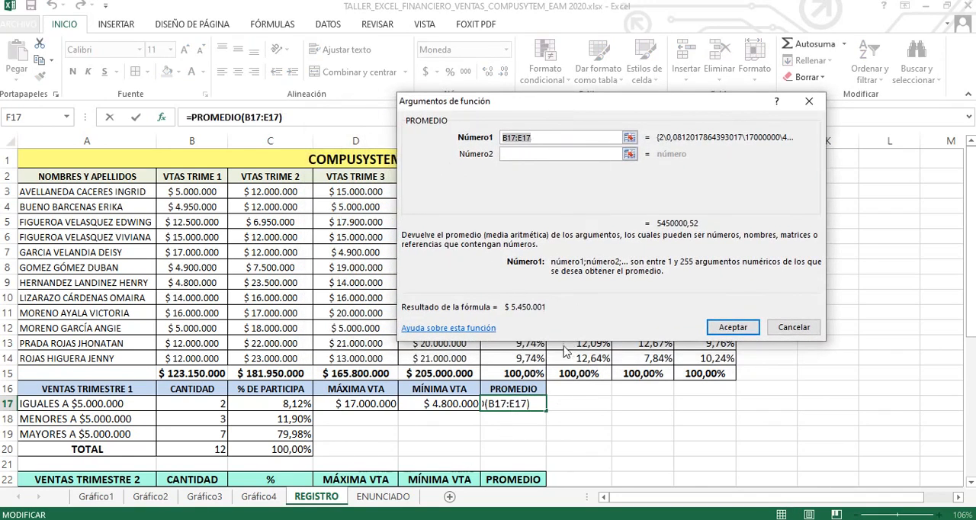
pyautogui.click(551, 137)
pyautogui.press('BackSpace')
pyautogui.press('BackSpace')
pyautogui.press('BackSpace')
pyautogui.press('BackSpace')
pyautogui.press('BackSpace')
pyautogui.press('BackSpace')
pyautogui.press('BackSpace')
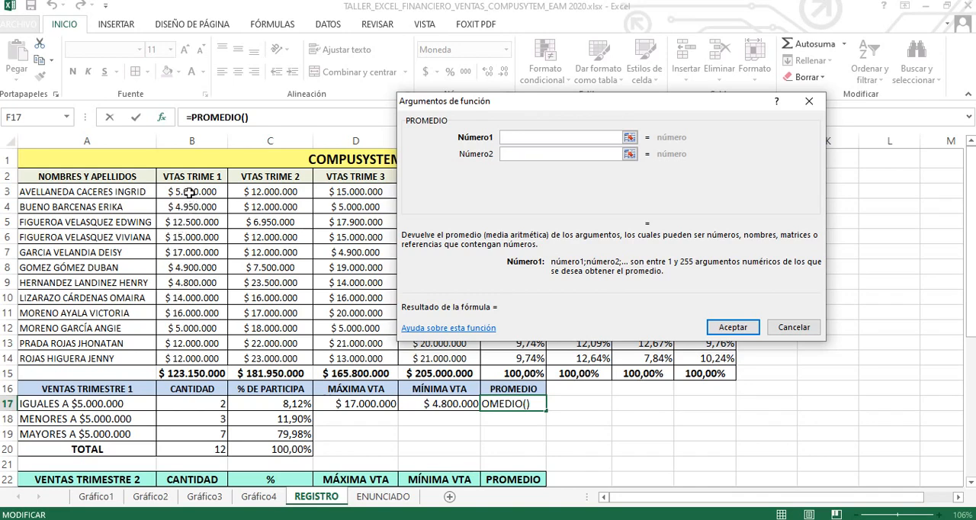
pyautogui.moveTo(195, 192); pyautogui.dragTo(203, 351)
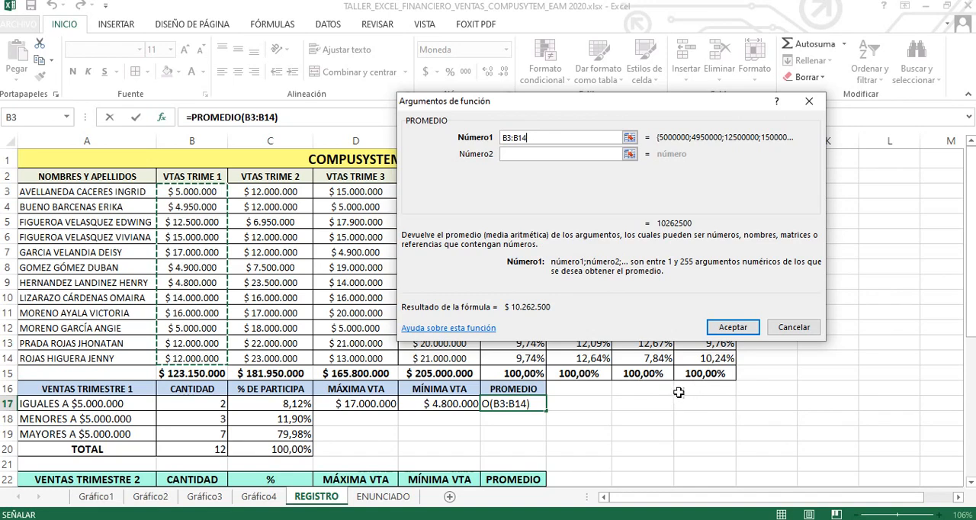
pyautogui.click(732, 328)
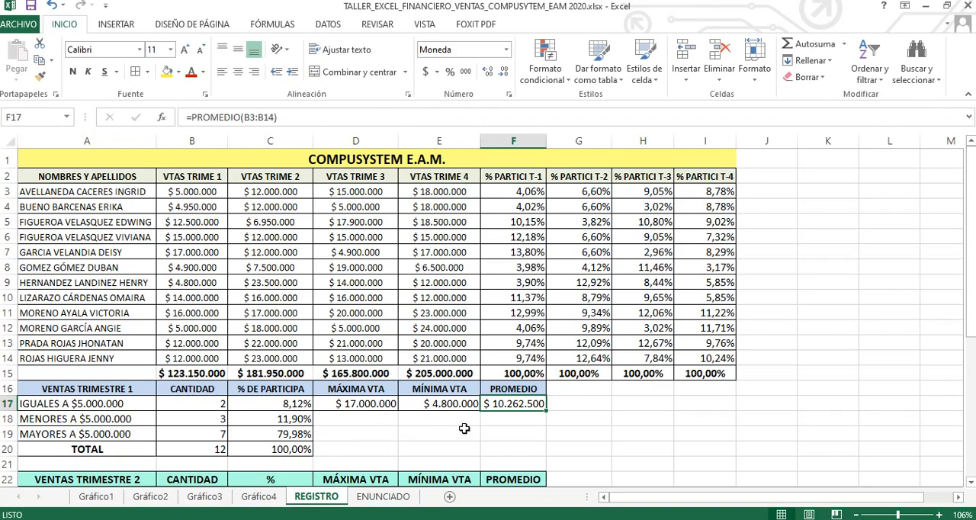
# Step: Review the first quarter's maximum, minimum and average formulas in D17, E17 and F17
pyautogui.click(359, 404)
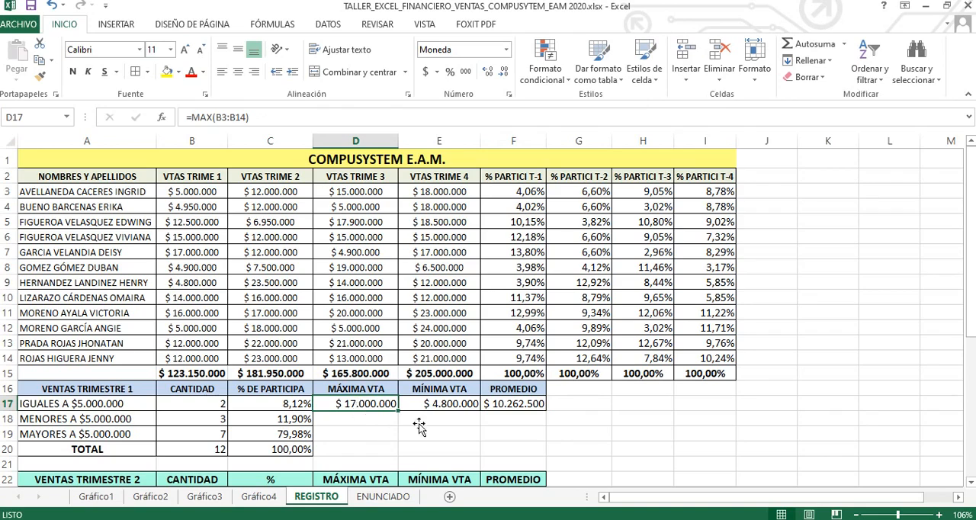
pyautogui.click(443, 405)
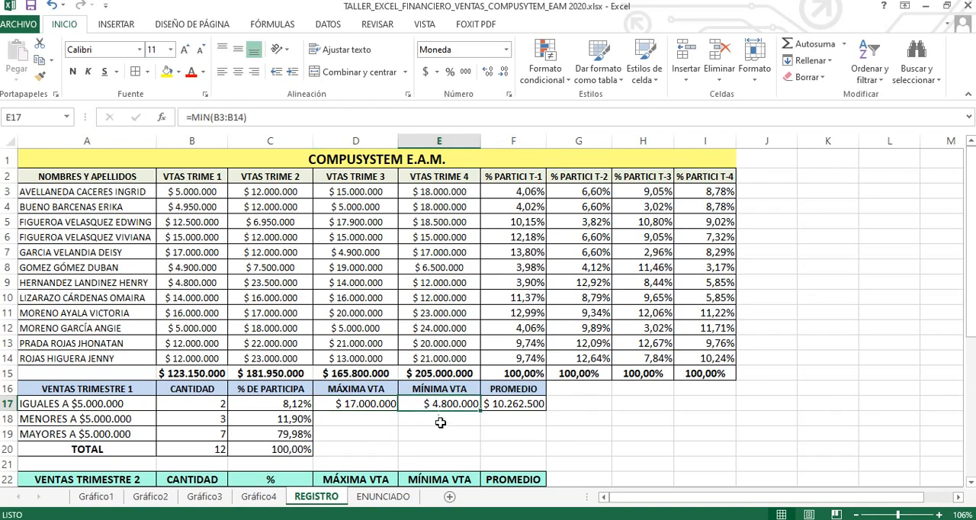
pyautogui.click(516, 406)
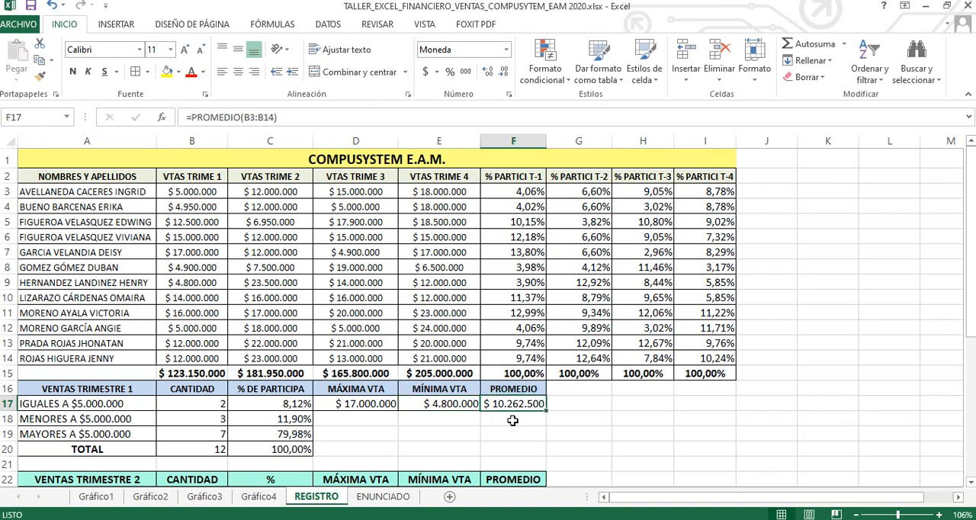